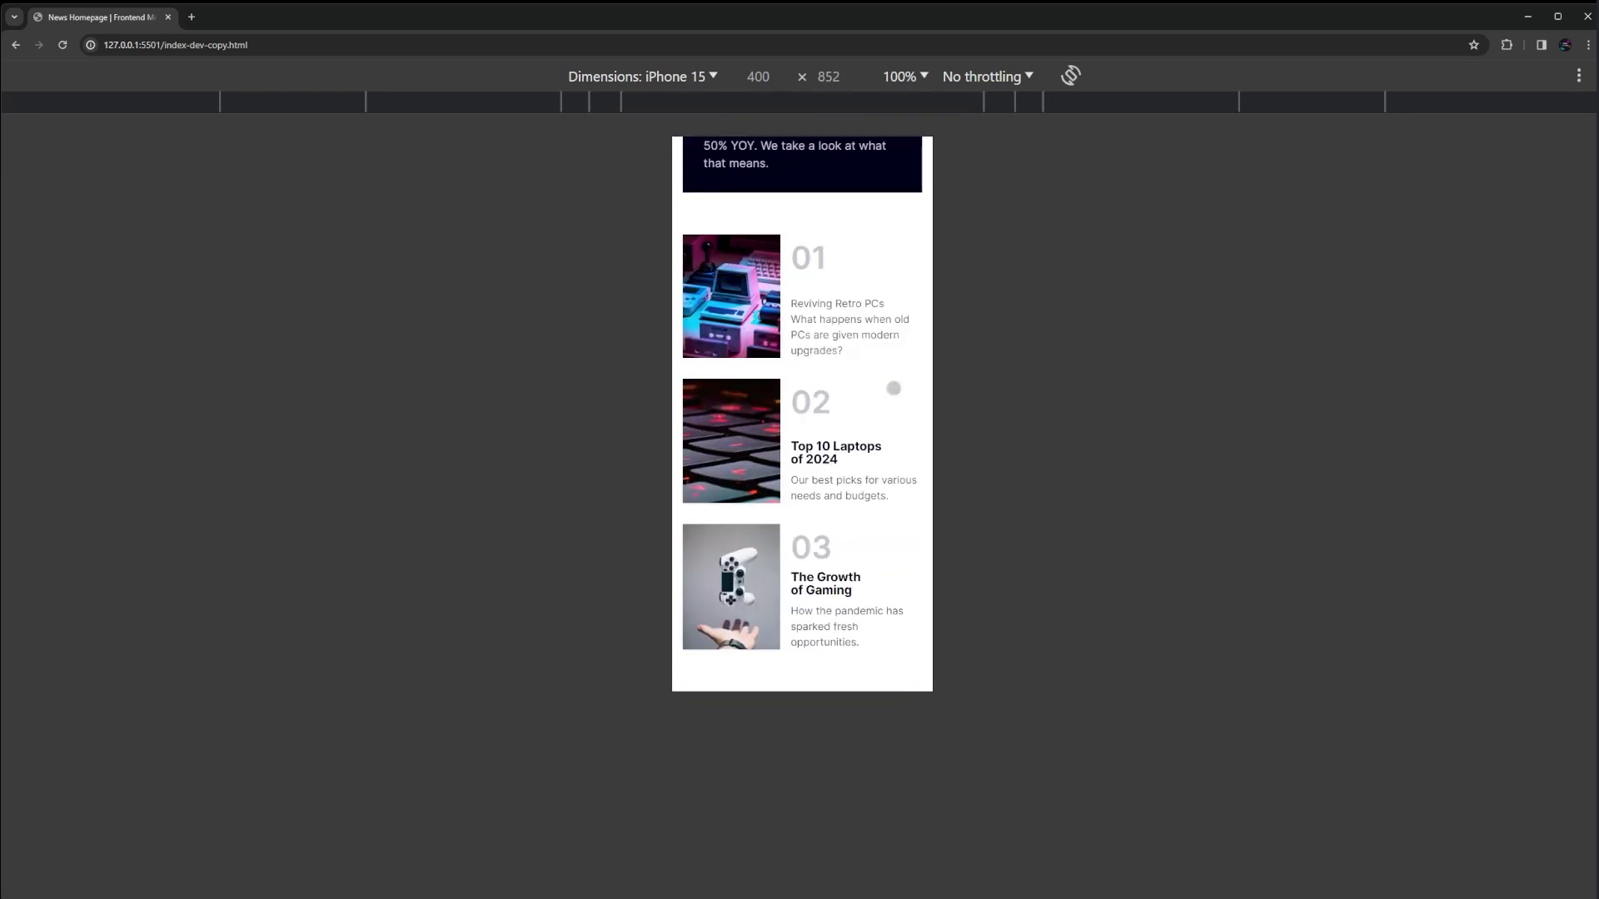
{"action": "scroll", "coordinate": [893, 389], "scroll_direction": "up", "scroll_amount": 5}
{"action": "scroll", "coordinate": [892, 389], "scroll_direction": "up", "scroll_amount": 5}
{"action": "scroll", "coordinate": [894, 389], "scroll_direction": "up", "scroll_amount": 3}
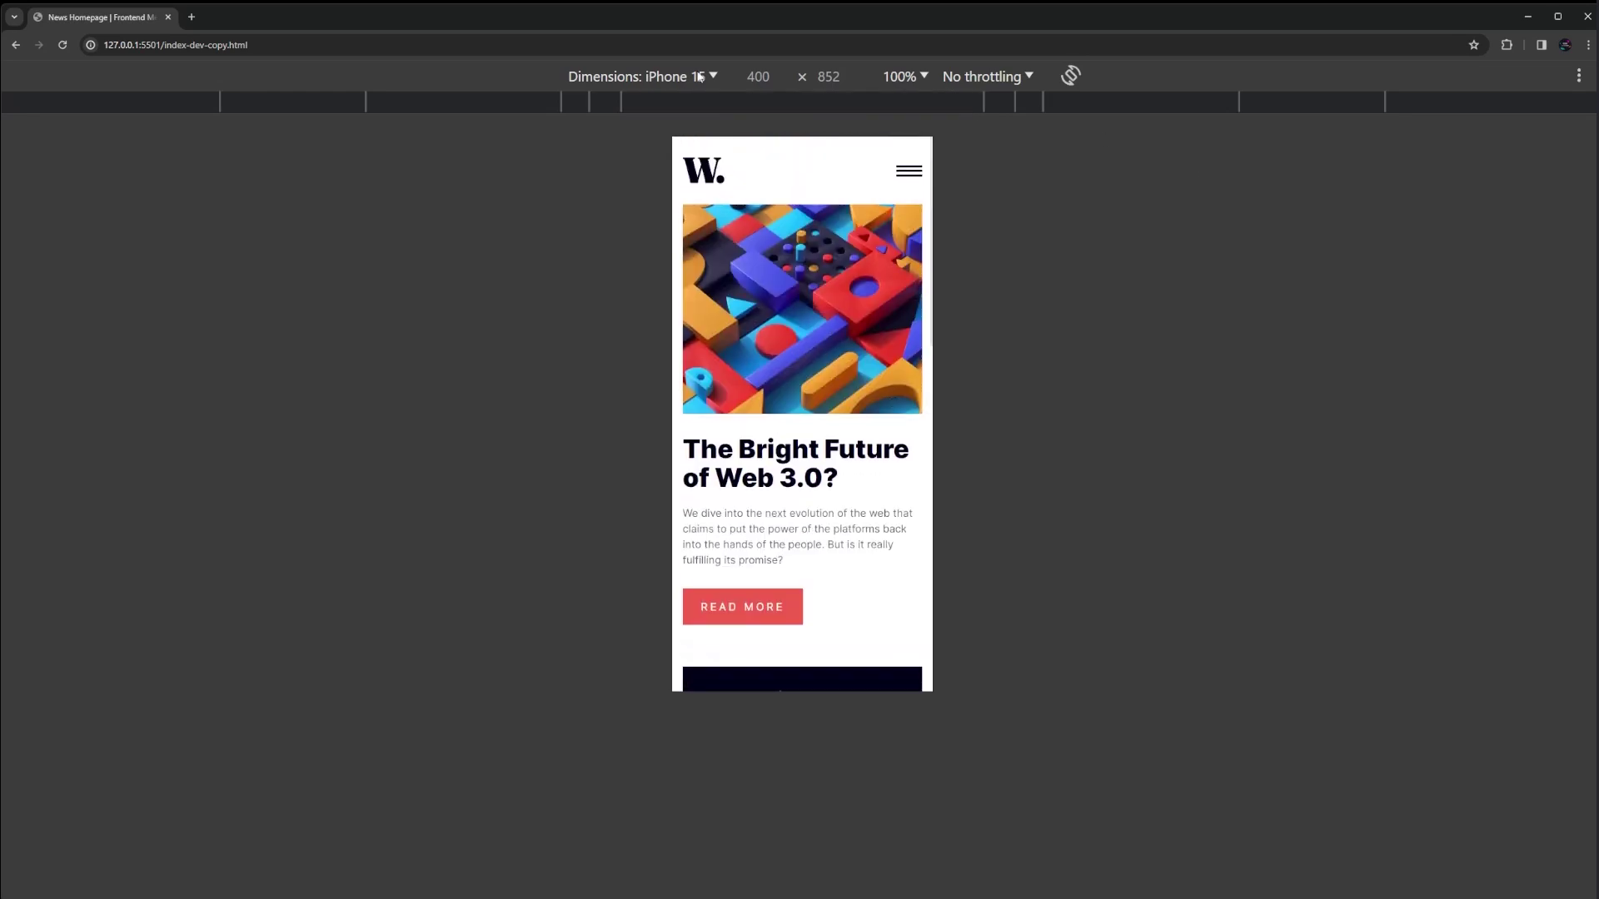
Preview the homepage at the 768, 1024 and 1440 widths, then stretch it extra-wide.
{"action": "left_click", "coordinate": [1062, 102]}
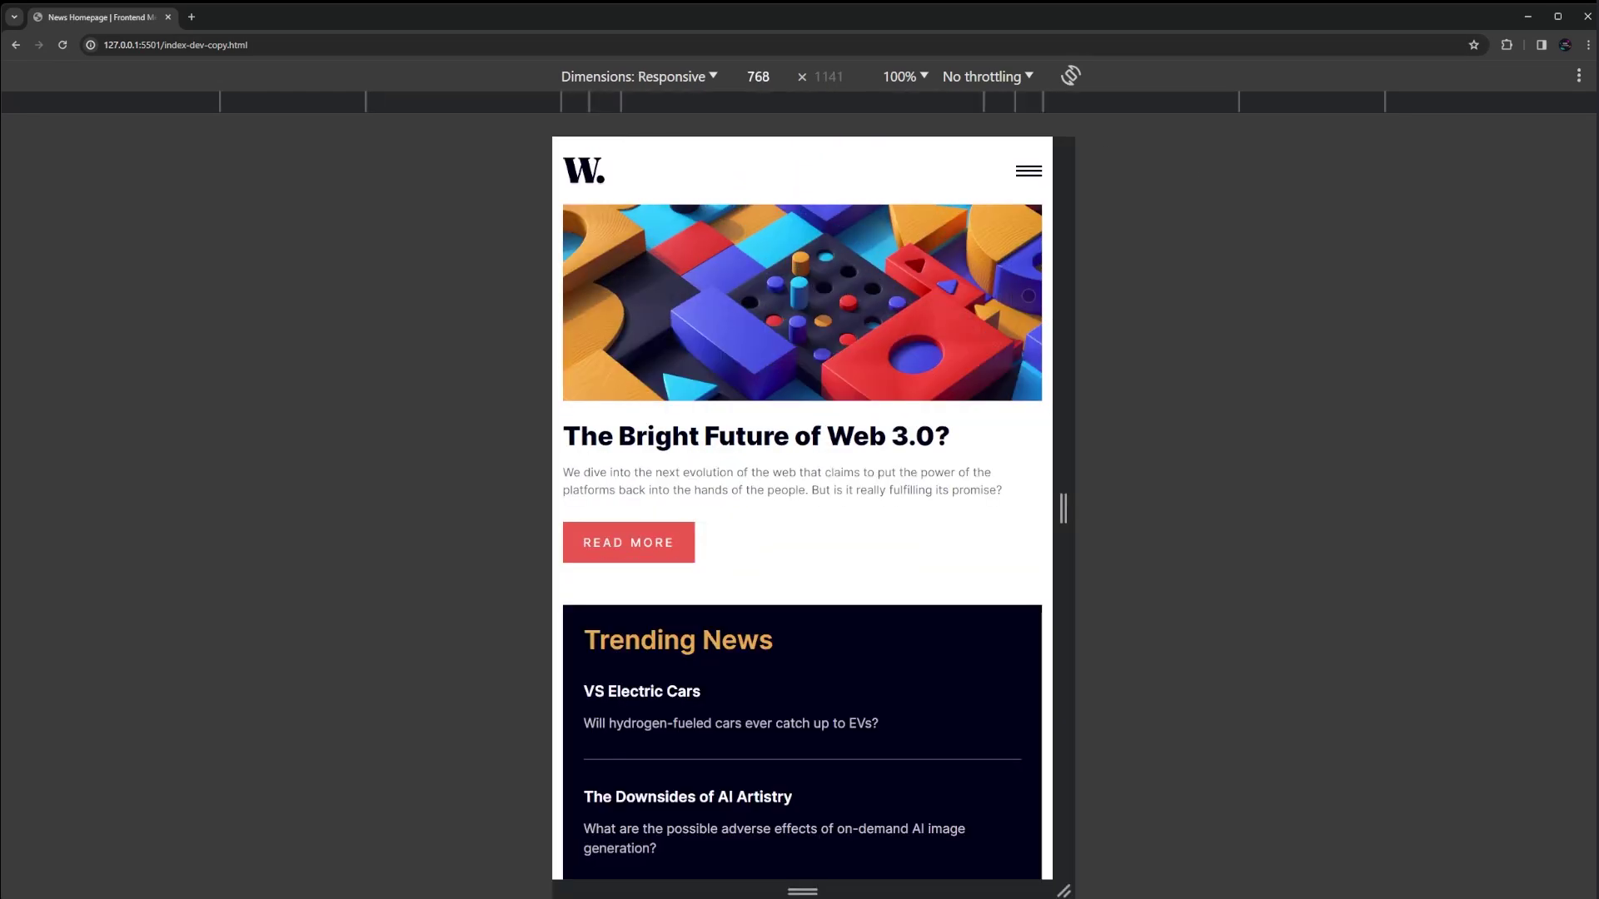
{"action": "scroll", "coordinate": [800, 501], "scroll_direction": "down", "scroll_amount": 5}
{"action": "scroll", "coordinate": [1027, 296], "scroll_direction": "down", "scroll_amount": 1}
{"action": "scroll", "coordinate": [1027, 296], "scroll_direction": "up", "scroll_amount": 5}
{"action": "scroll", "coordinate": [1027, 297], "scroll_direction": "up", "scroll_amount": 3}
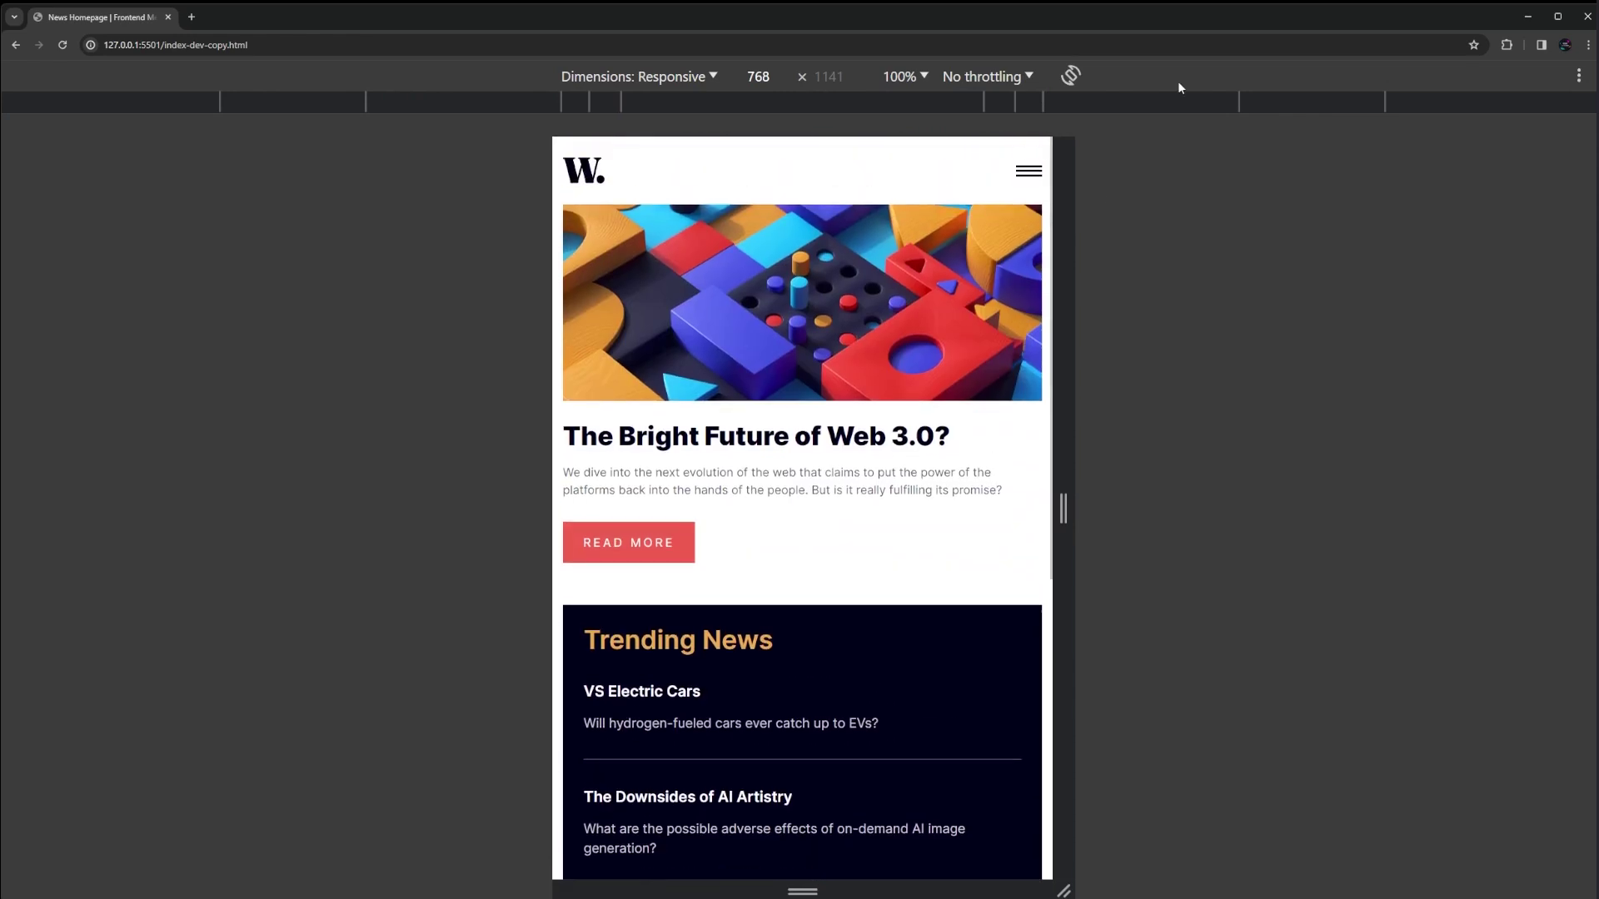
{"action": "left_click", "coordinate": [1283, 102]}
{"action": "scroll", "coordinate": [800, 499], "scroll_direction": "down", "scroll_amount": 5}
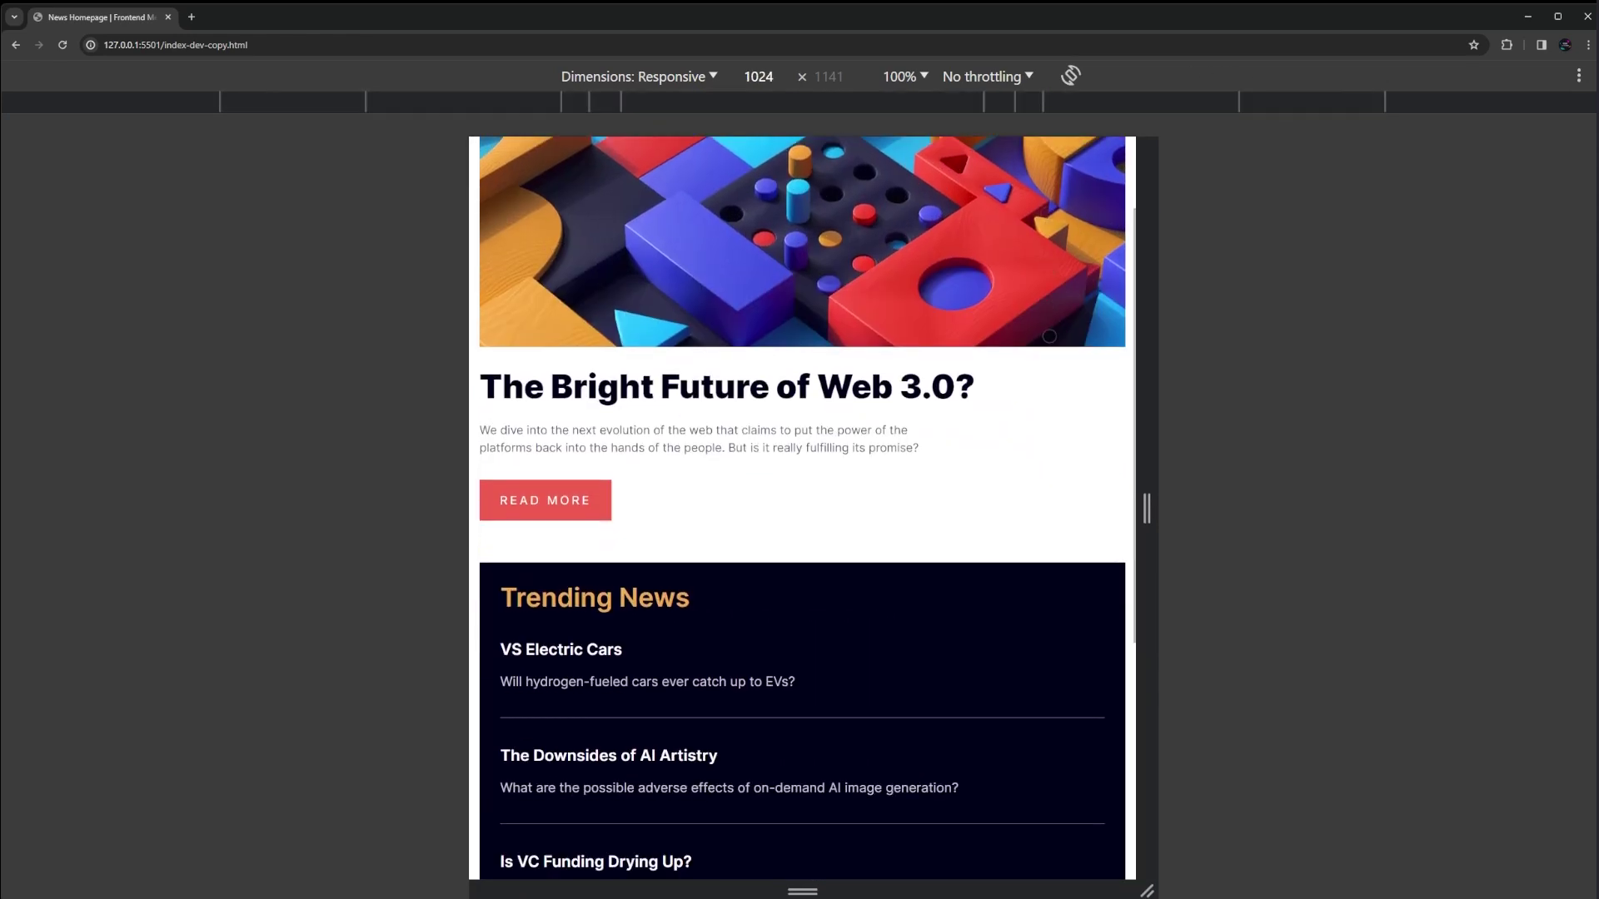
{"action": "scroll", "coordinate": [800, 500], "scroll_direction": "down", "scroll_amount": 5}
{"action": "scroll", "coordinate": [1050, 334], "scroll_direction": "down", "scroll_amount": 1}
{"action": "scroll", "coordinate": [1050, 334], "scroll_direction": "up", "scroll_amount": 5}
{"action": "scroll", "coordinate": [1051, 333], "scroll_direction": "up", "scroll_amount": 3}
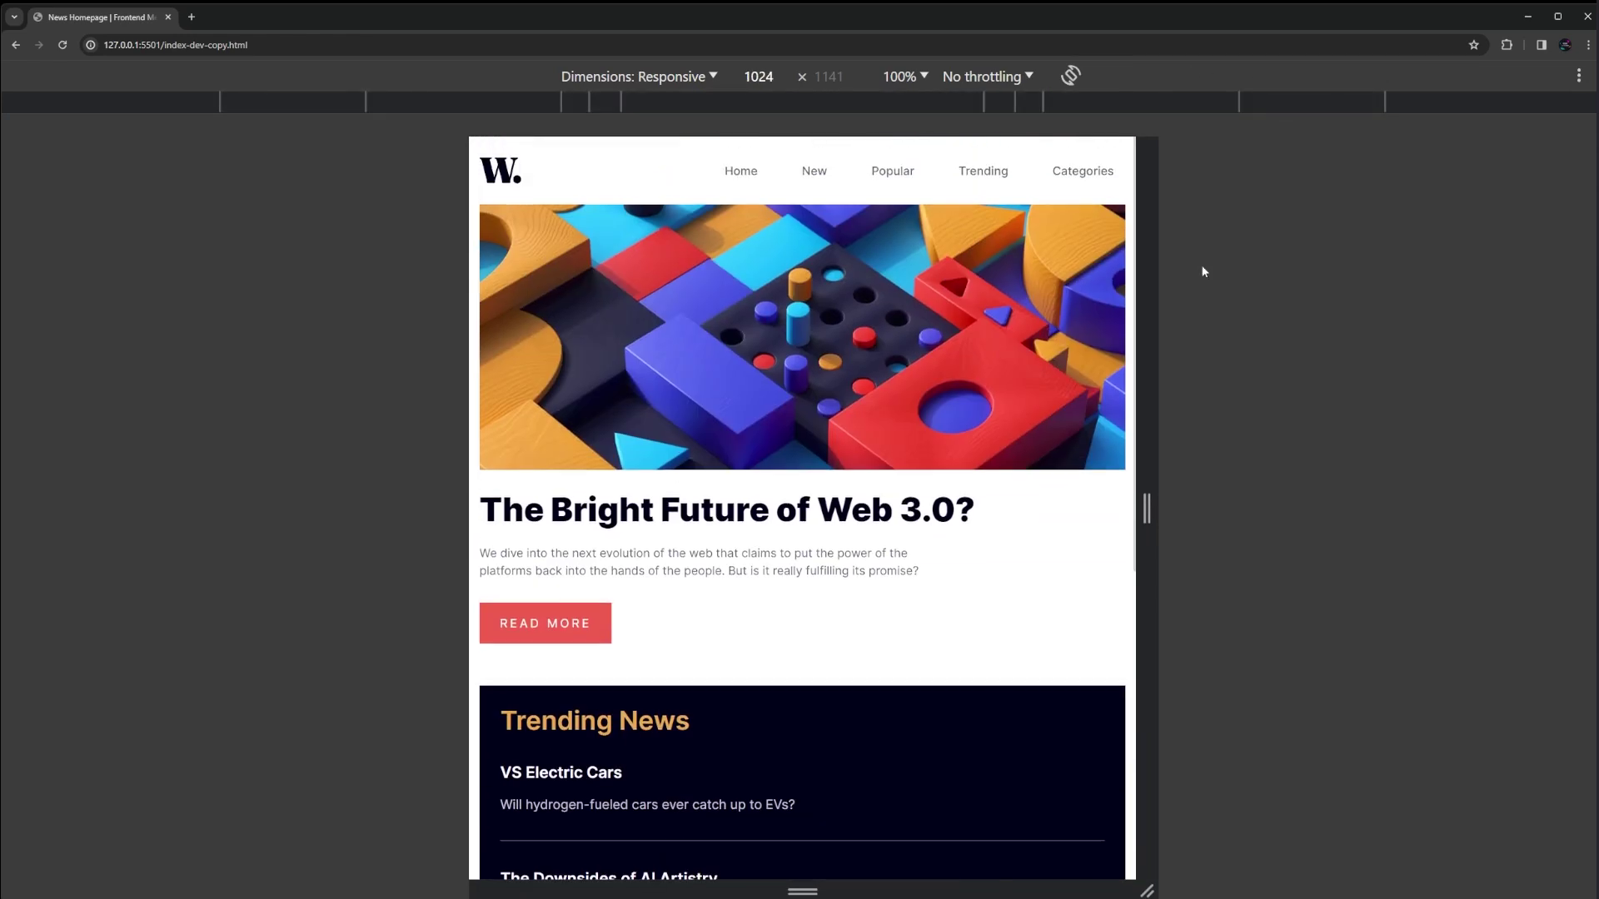
{"action": "left_click", "coordinate": [1456, 103]}
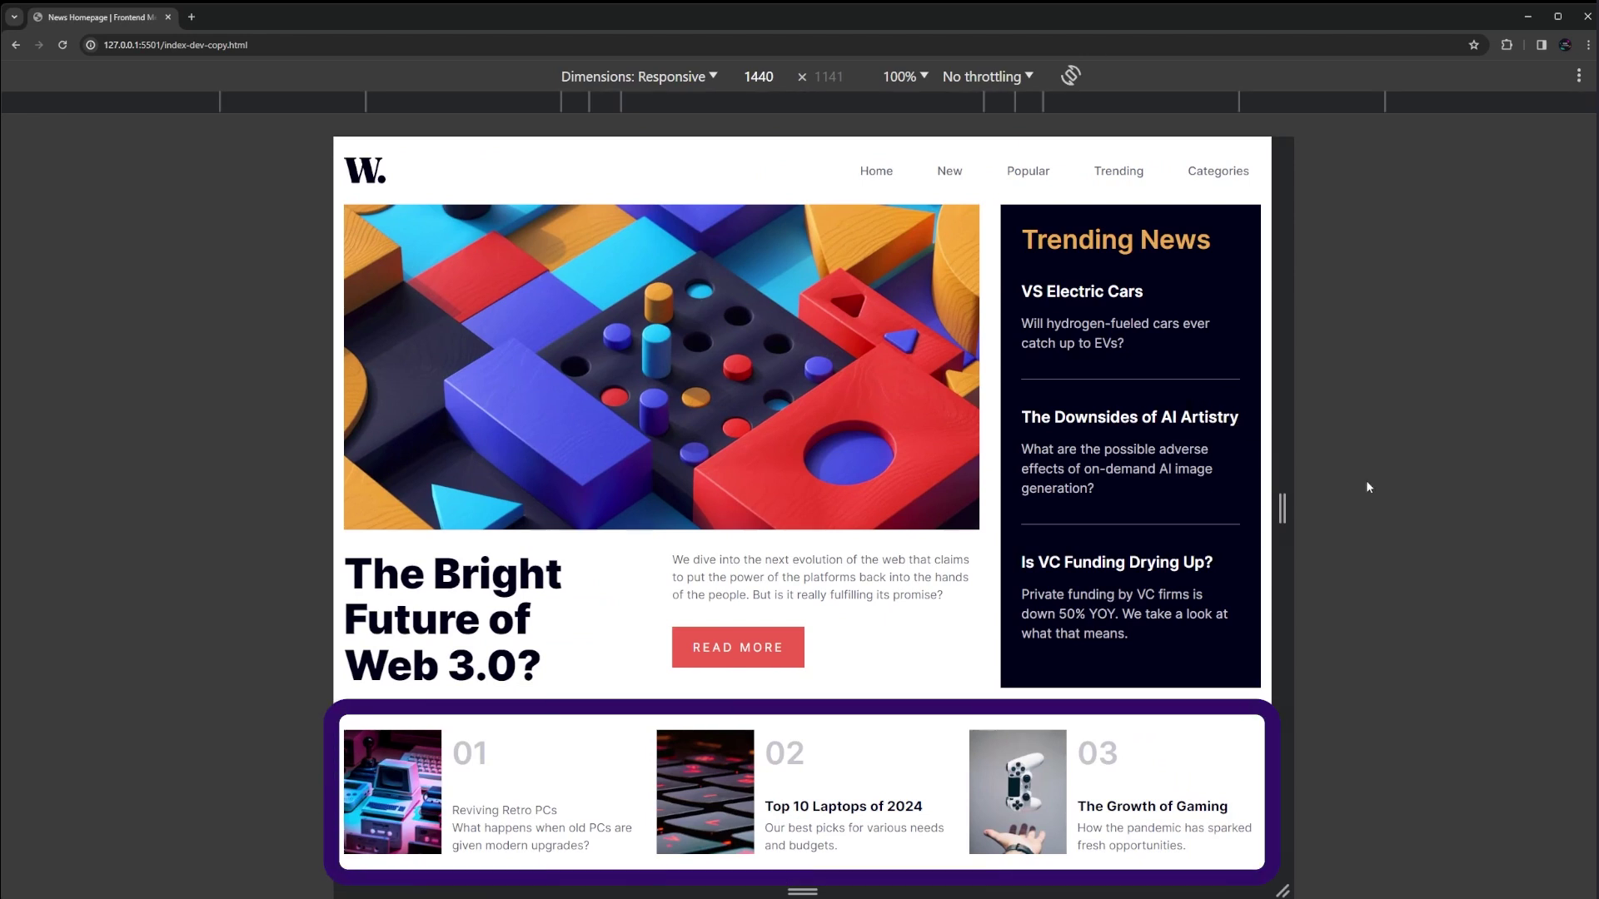
{"action": "left_click_drag", "start_coordinate": [1283, 506], "coordinate": [1596, 505]}
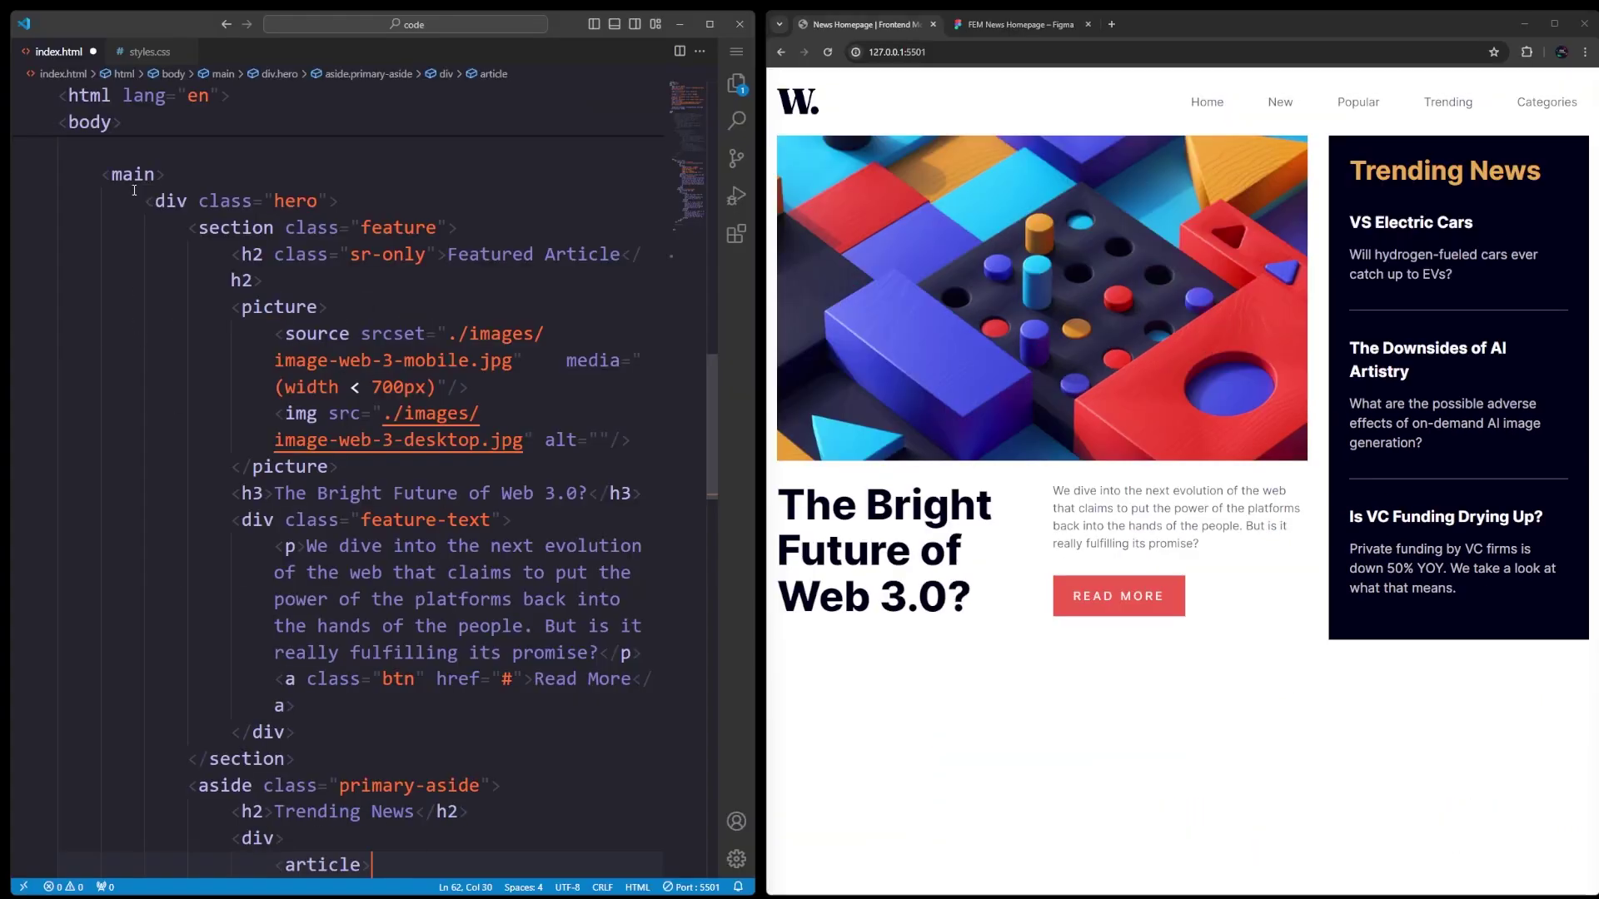
Comment out and save the hero block, then add blank lines under <!-- ARTICLE LIST -->.
{"action": "mouse_move", "coordinate": [134, 190]}
{"action": "left_mouse_down"}
{"action": "mouse_move", "coordinate": [463, 676]}
{"action": "mouse_move", "coordinate": [456, 727]}
{"action": "left_mouse_up"}
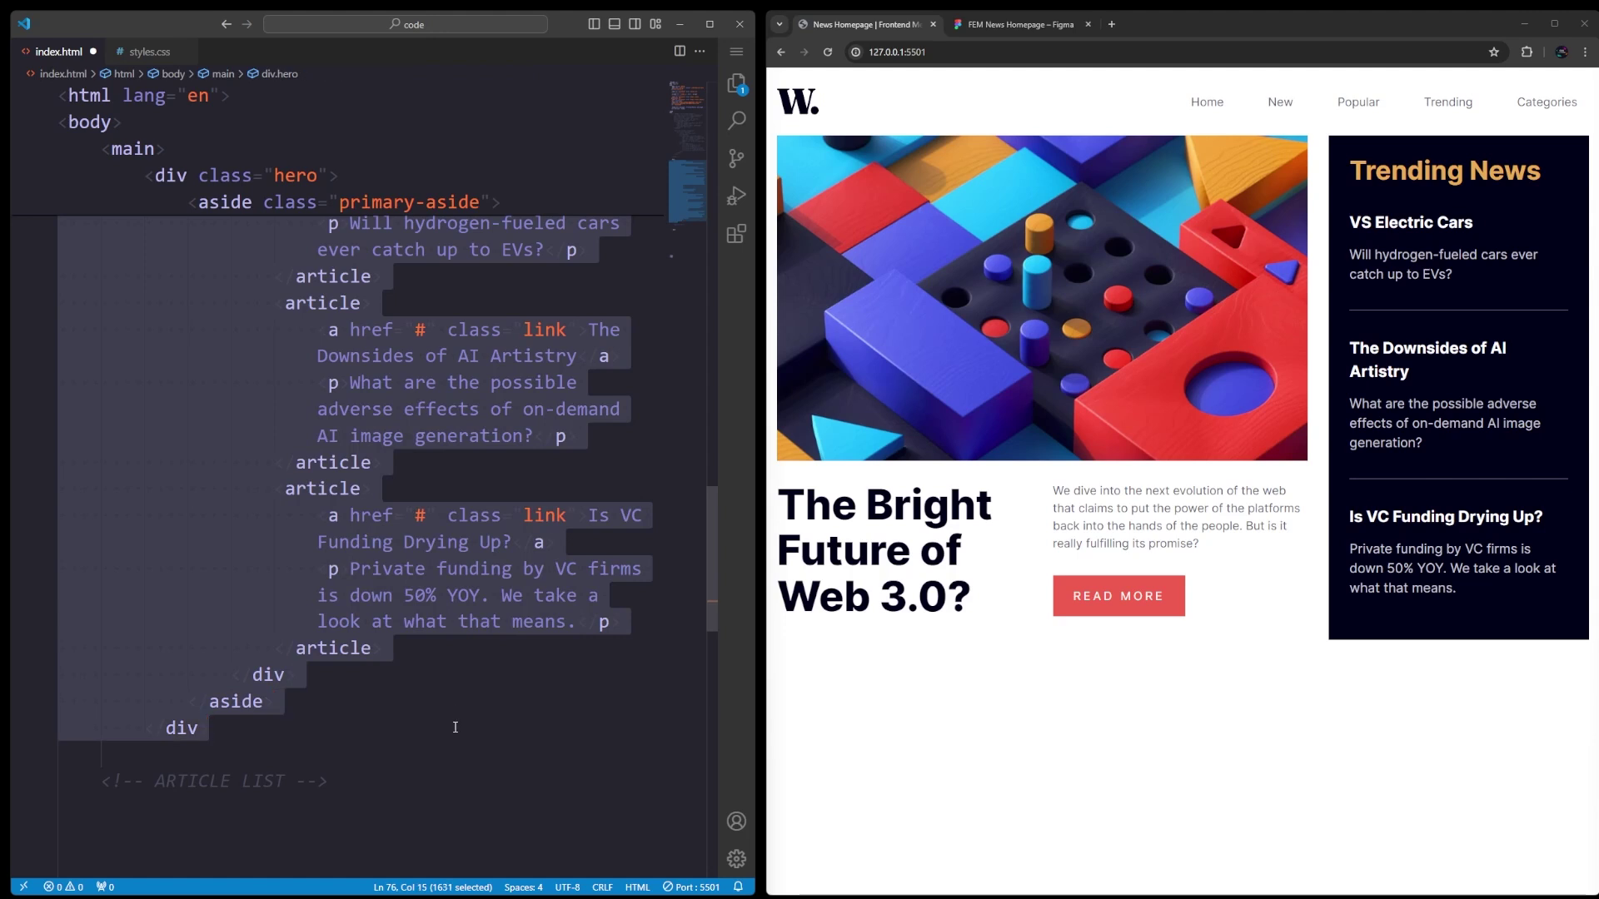
{"action": "key", "text": "ctrl+slash"}
{"action": "key", "text": "ctrl+s"}
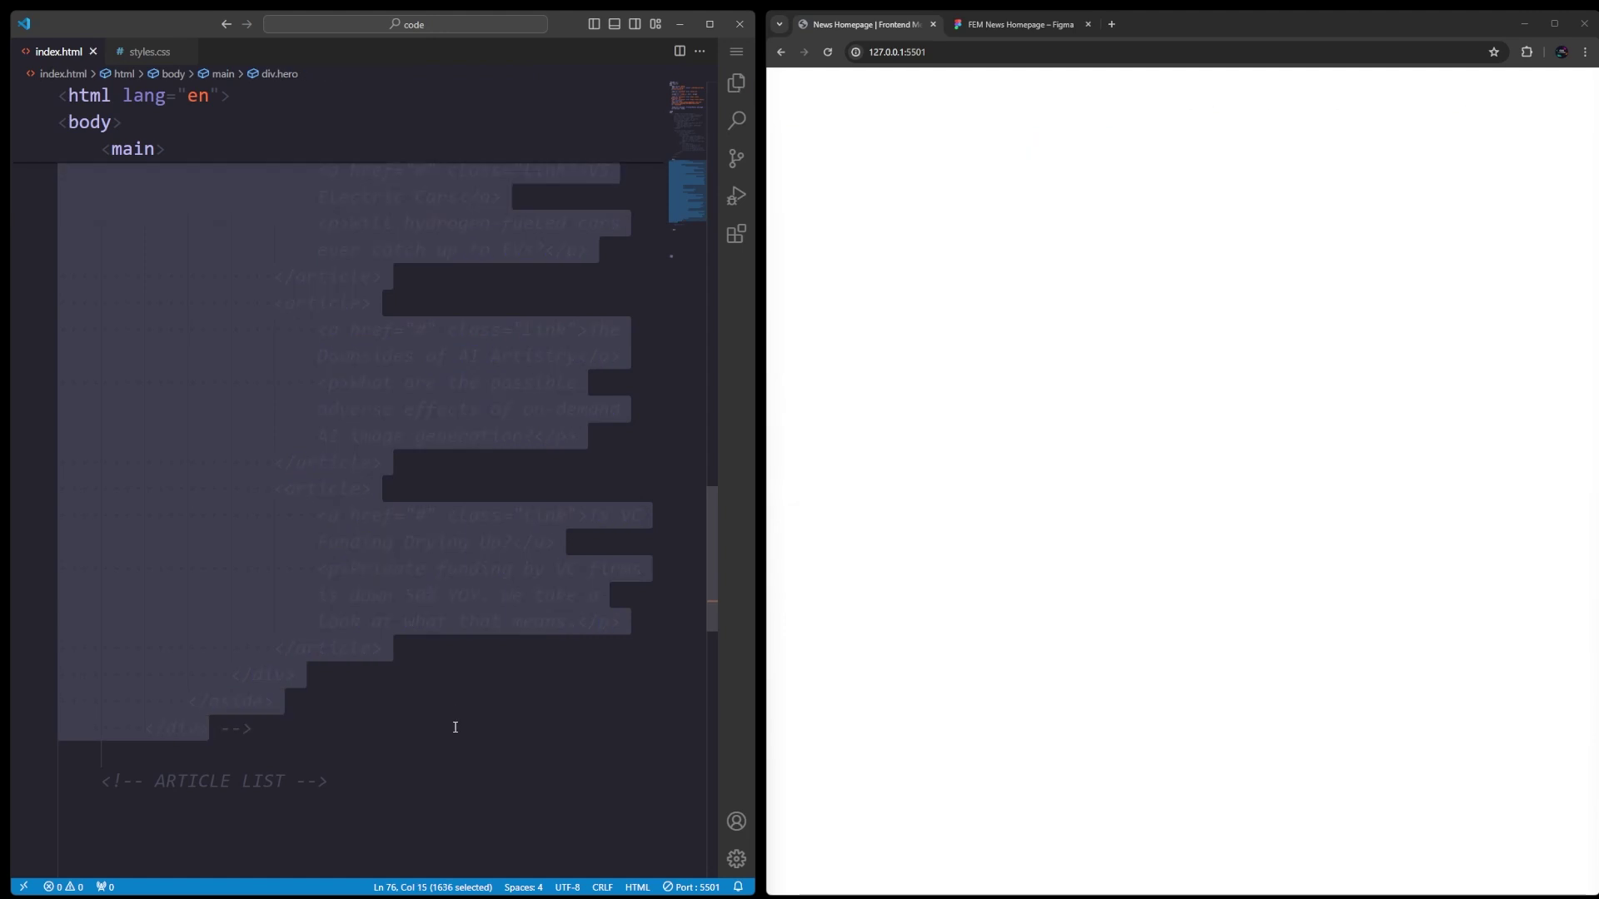
{"action": "left_click", "coordinate": [444, 780]}
{"action": "scroll", "coordinate": [412, 750], "scroll_direction": "down", "scroll_amount": 5}
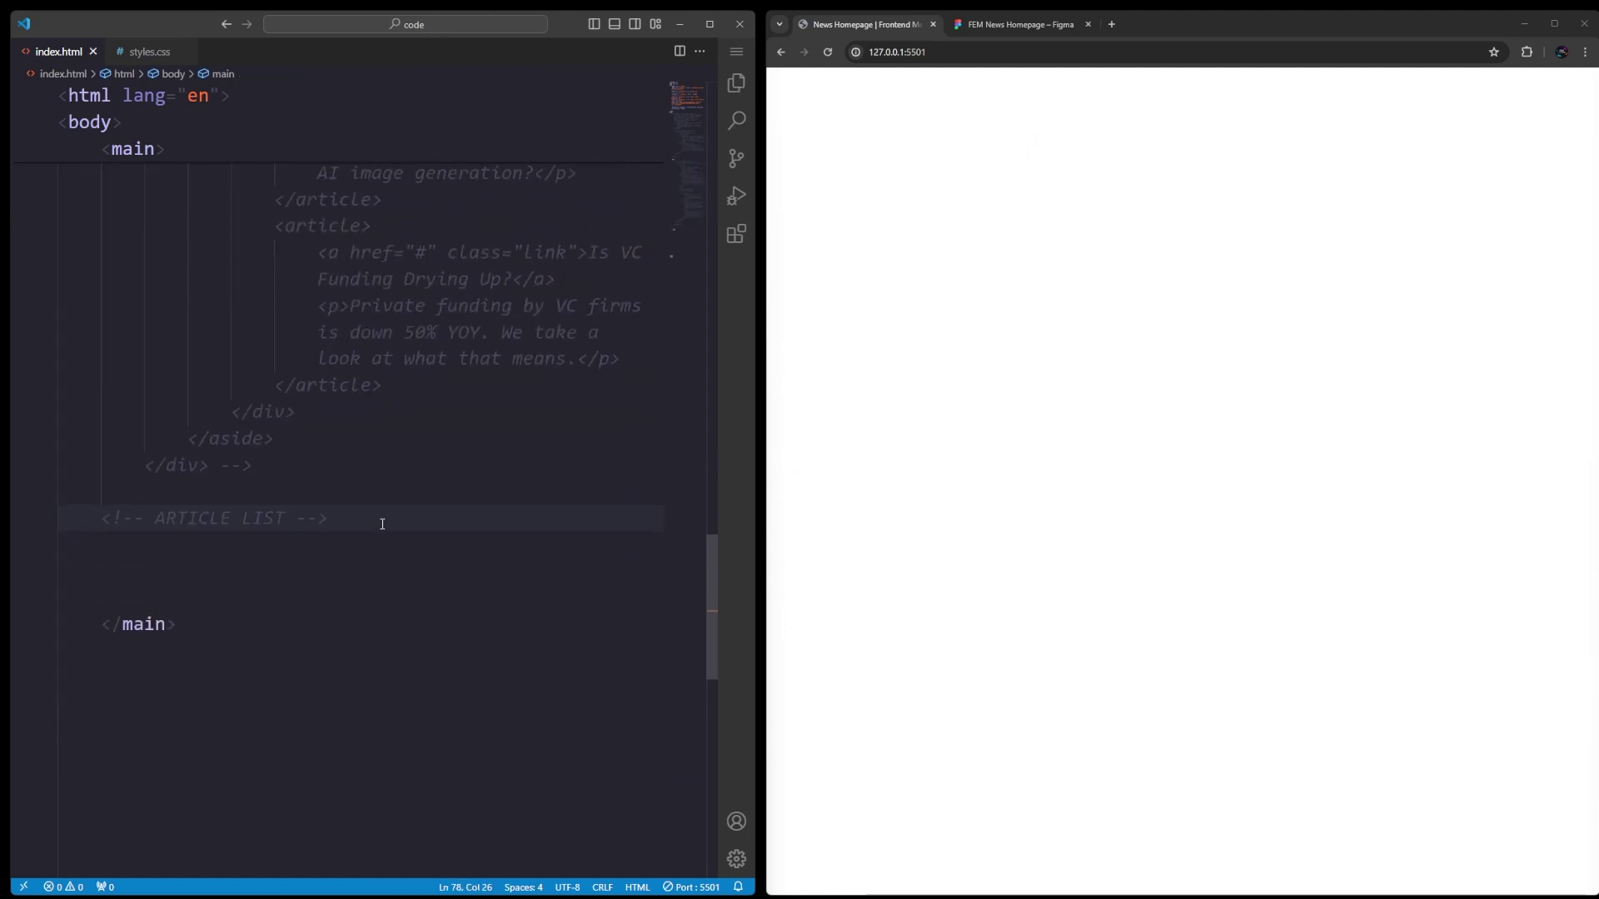
{"action": "scroll", "coordinate": [379, 524], "scroll_direction": "down", "scroll_amount": 3}
{"action": "key", "text": "Return"}
{"action": "key", "text": "Return"}
{"action": "key", "text": "Return"}
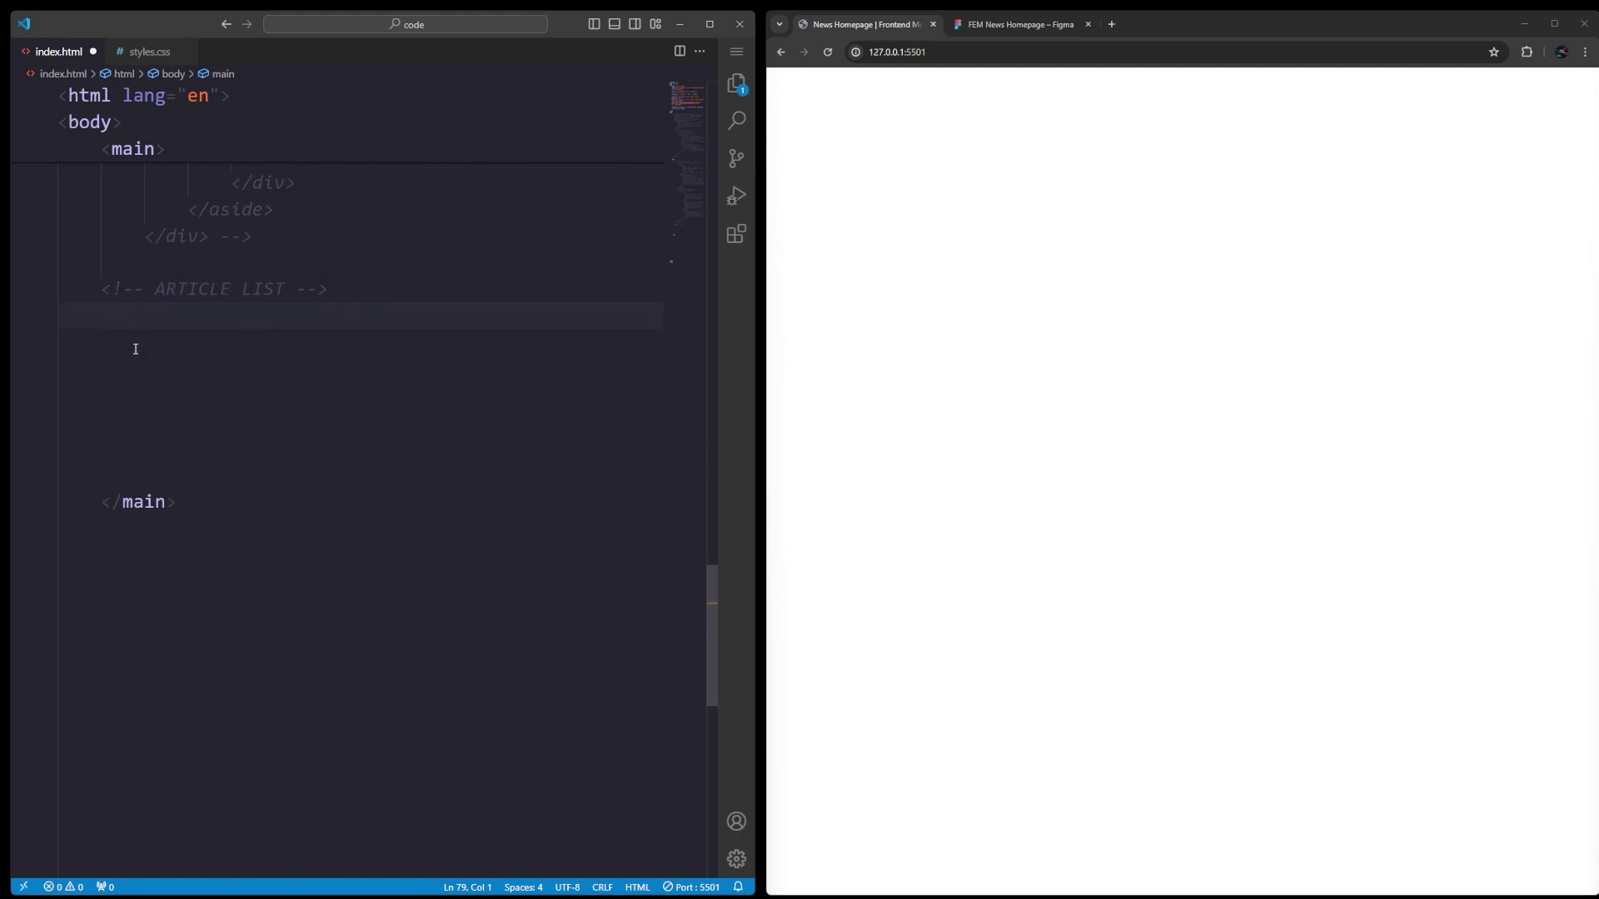
{"action": "scroll", "coordinate": [135, 349], "scroll_direction": "down", "scroll_amount": 3}
{"action": "scroll", "coordinate": [135, 348], "scroll_direction": "down", "scroll_amount": 1}
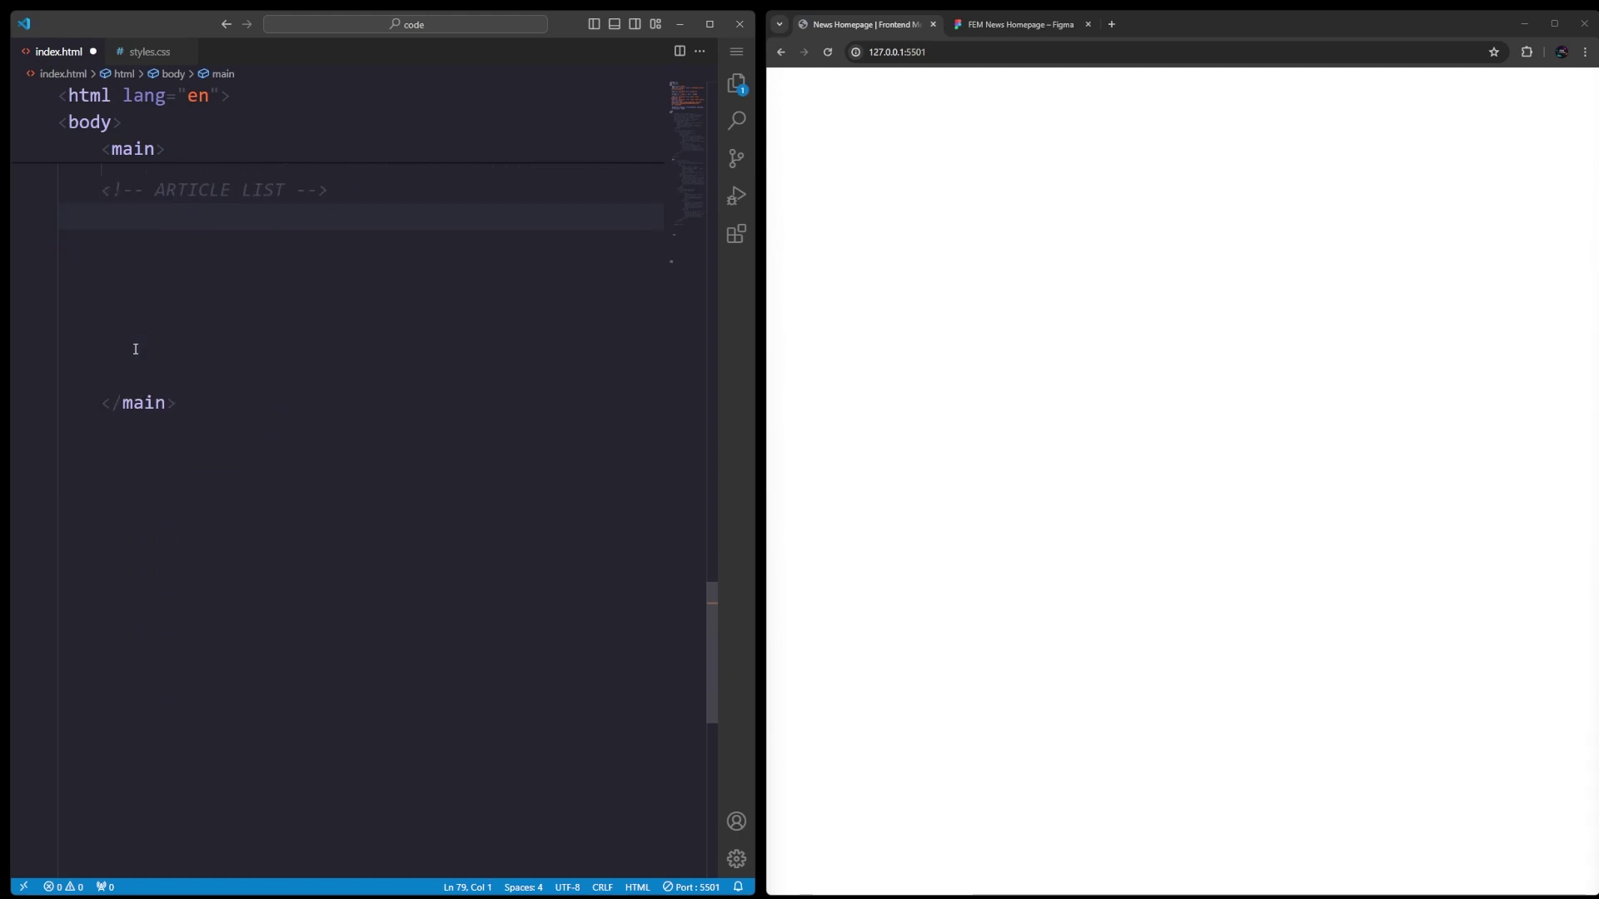
Create the article-list section containing an sr-only heading via Emmet.
{"action": "key", "text": "Tab"}
{"action": "type", "text": "section.article-list"}
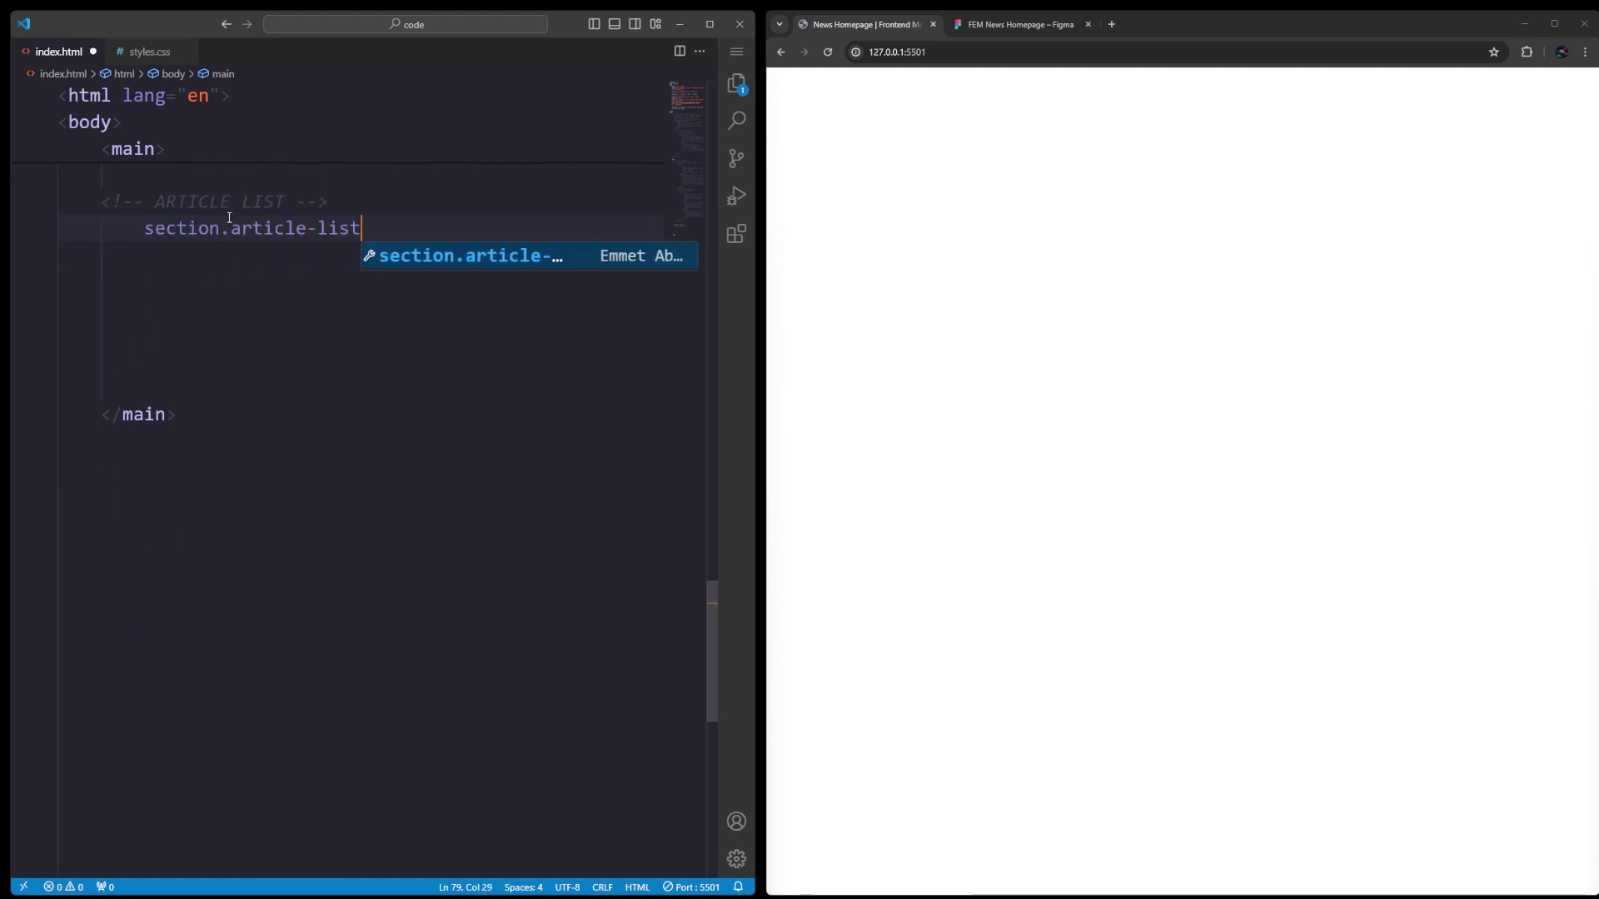
{"action": "key", "text": "Tab"}
{"action": "type", "text": "h2.sr"}
{"action": "key", "text": "Tab"}
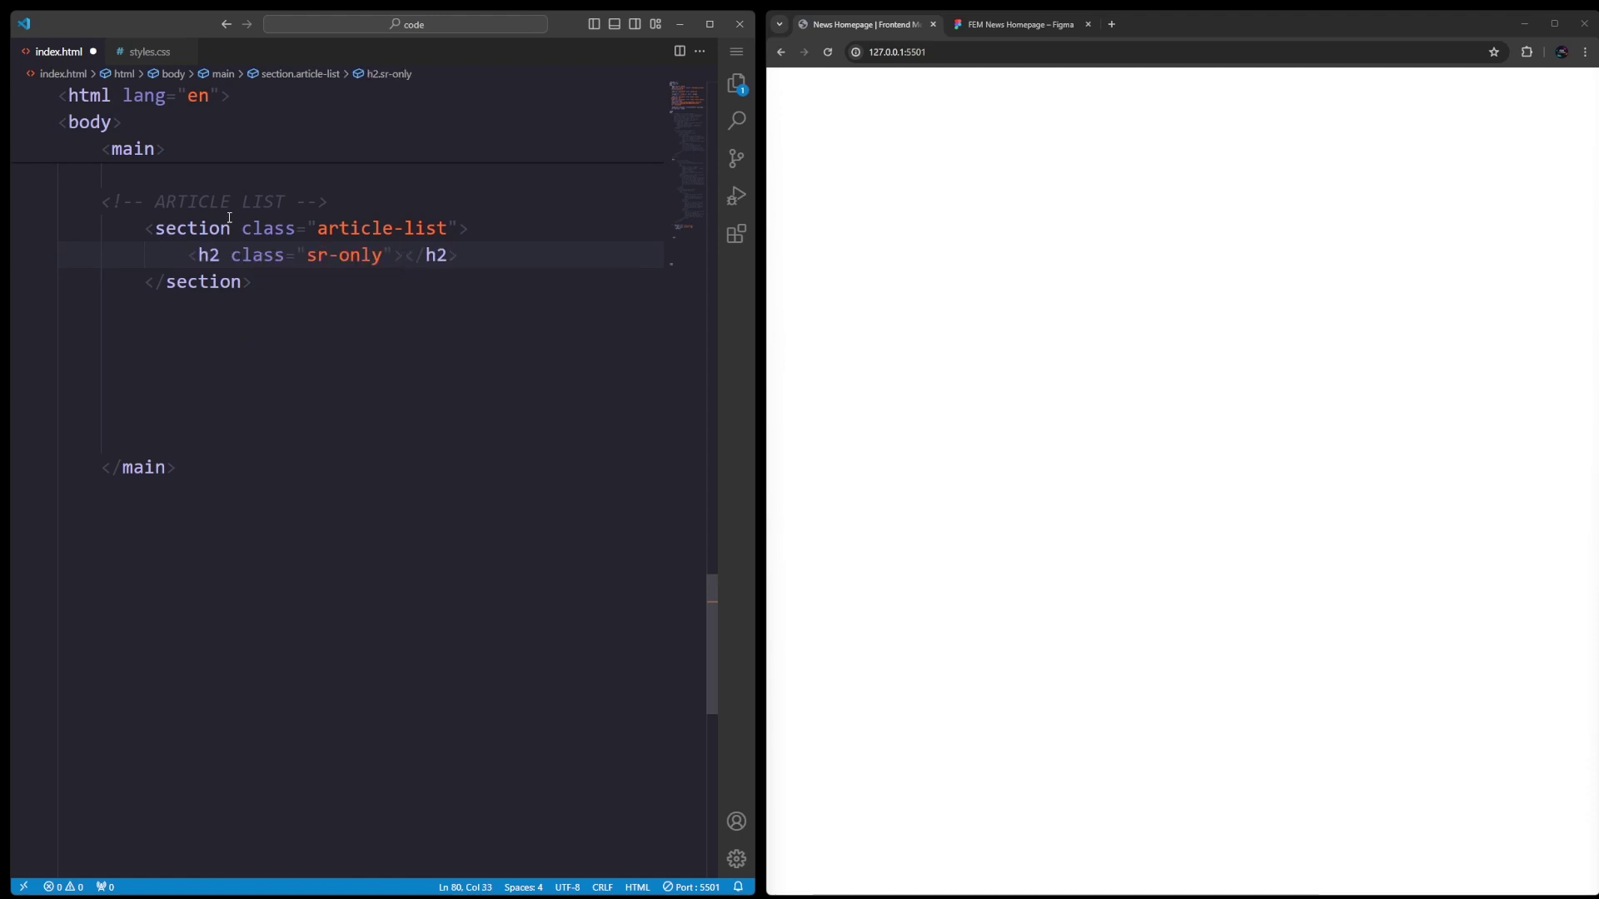
{"action": "type", "text": "Latest News"}
{"action": "left_click", "coordinate": [589, 255]}
{"action": "key", "text": "Return"}
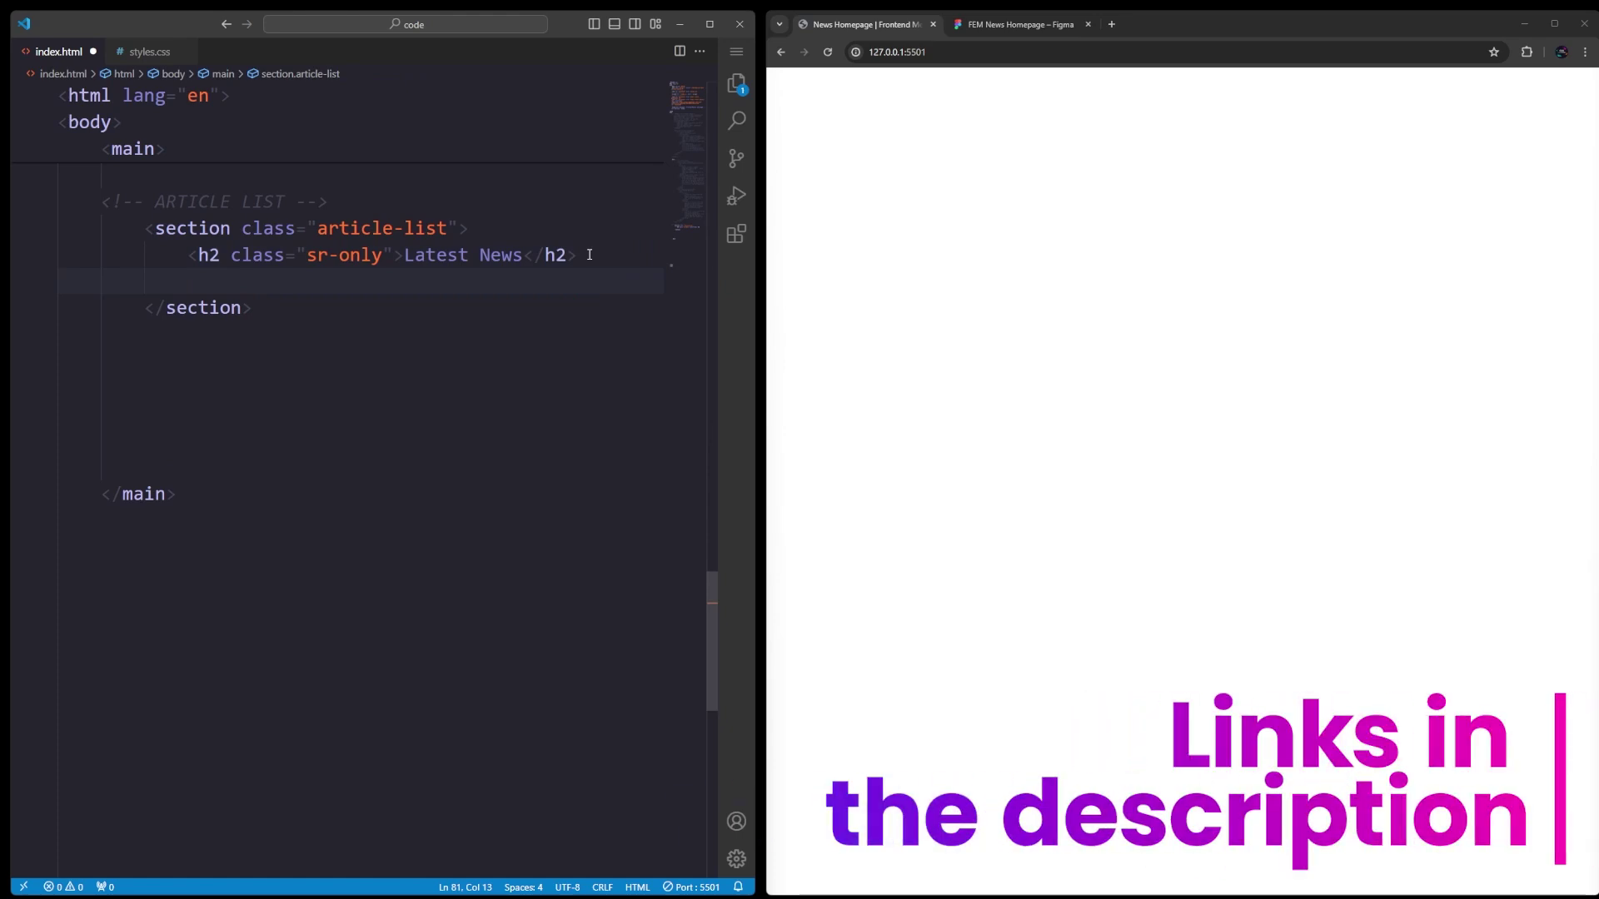
{"action": "type", "text": "ar"}
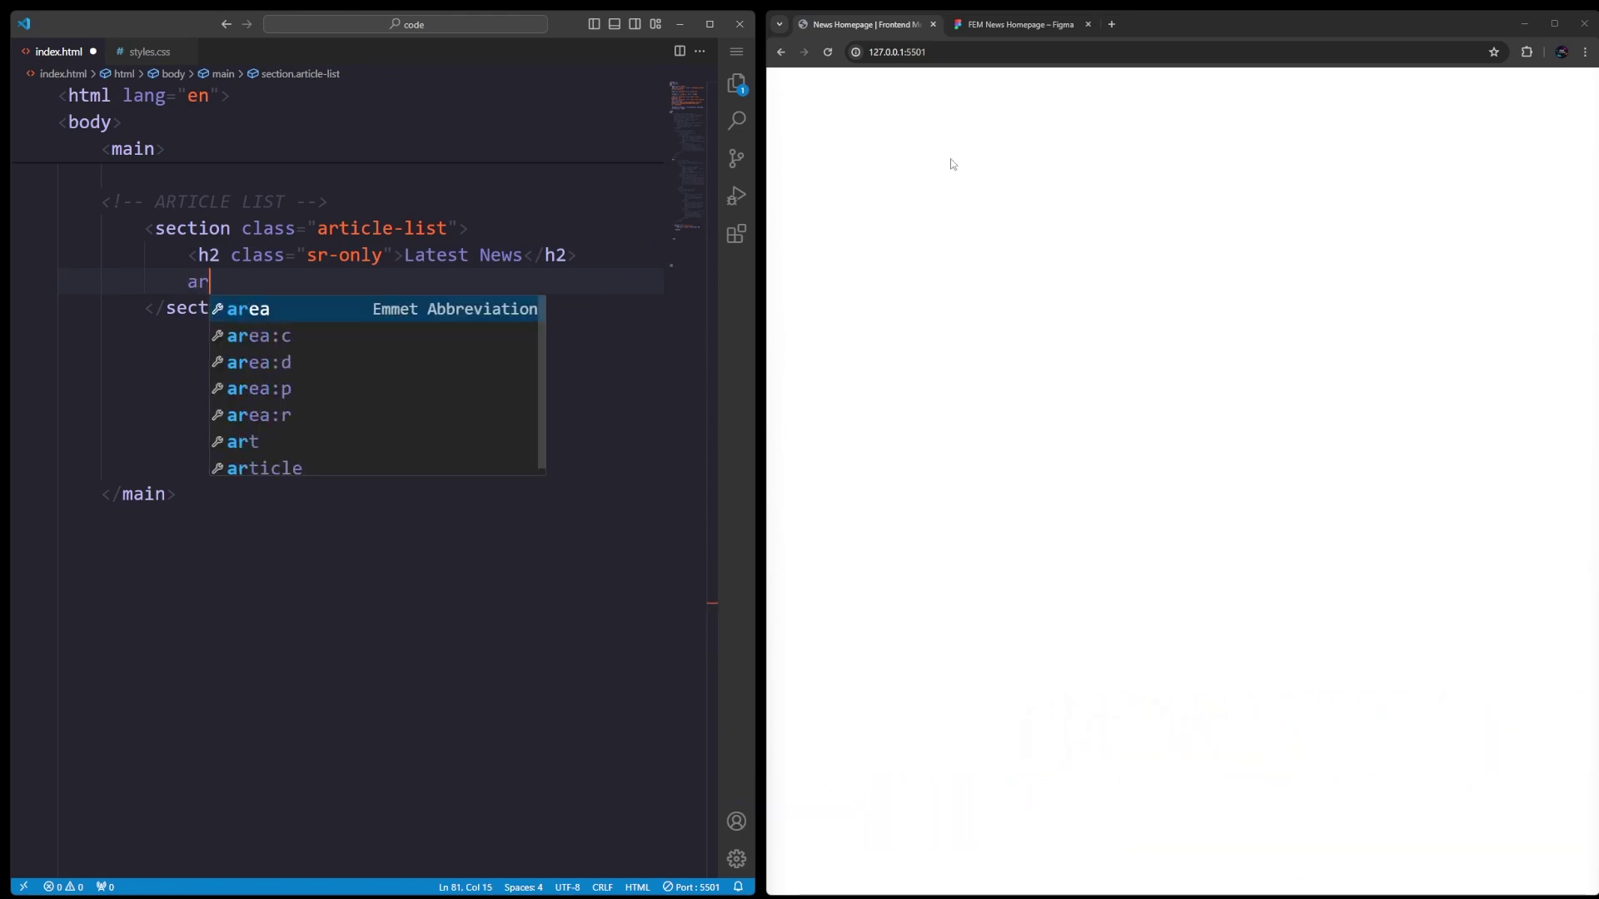
{"action": "type", "text": "ticle."}
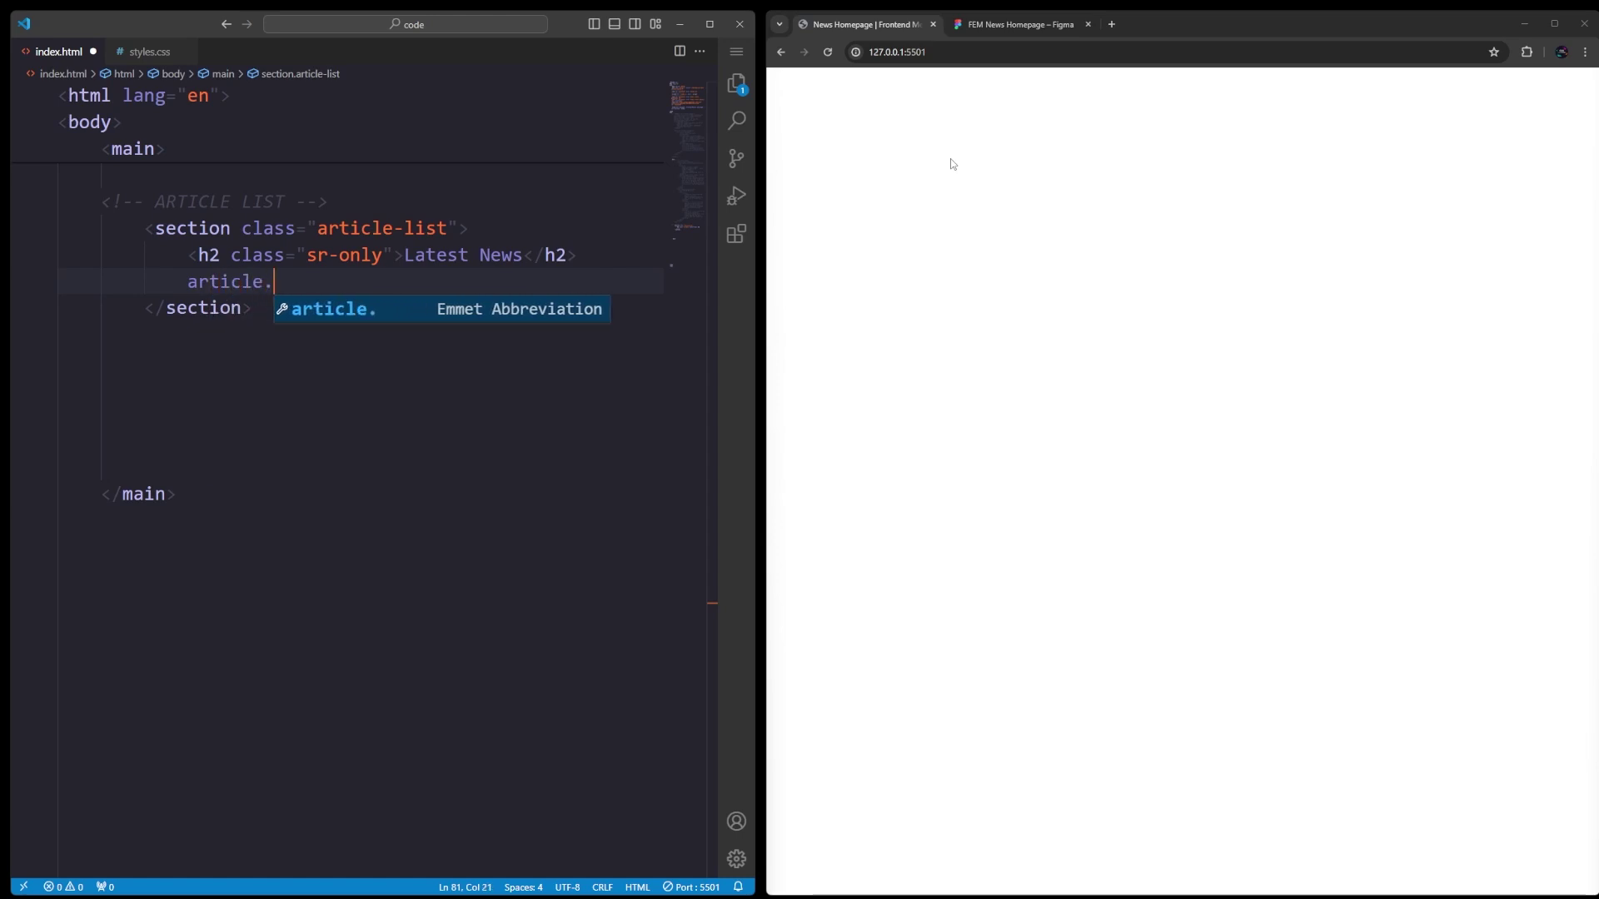
{"action": "type", "text": "card"}
Add an article.card with an image-retro-pcs.jpg image and its alt attribute.
{"action": "key", "text": "Tab"}
{"action": "key", "text": "Return"}
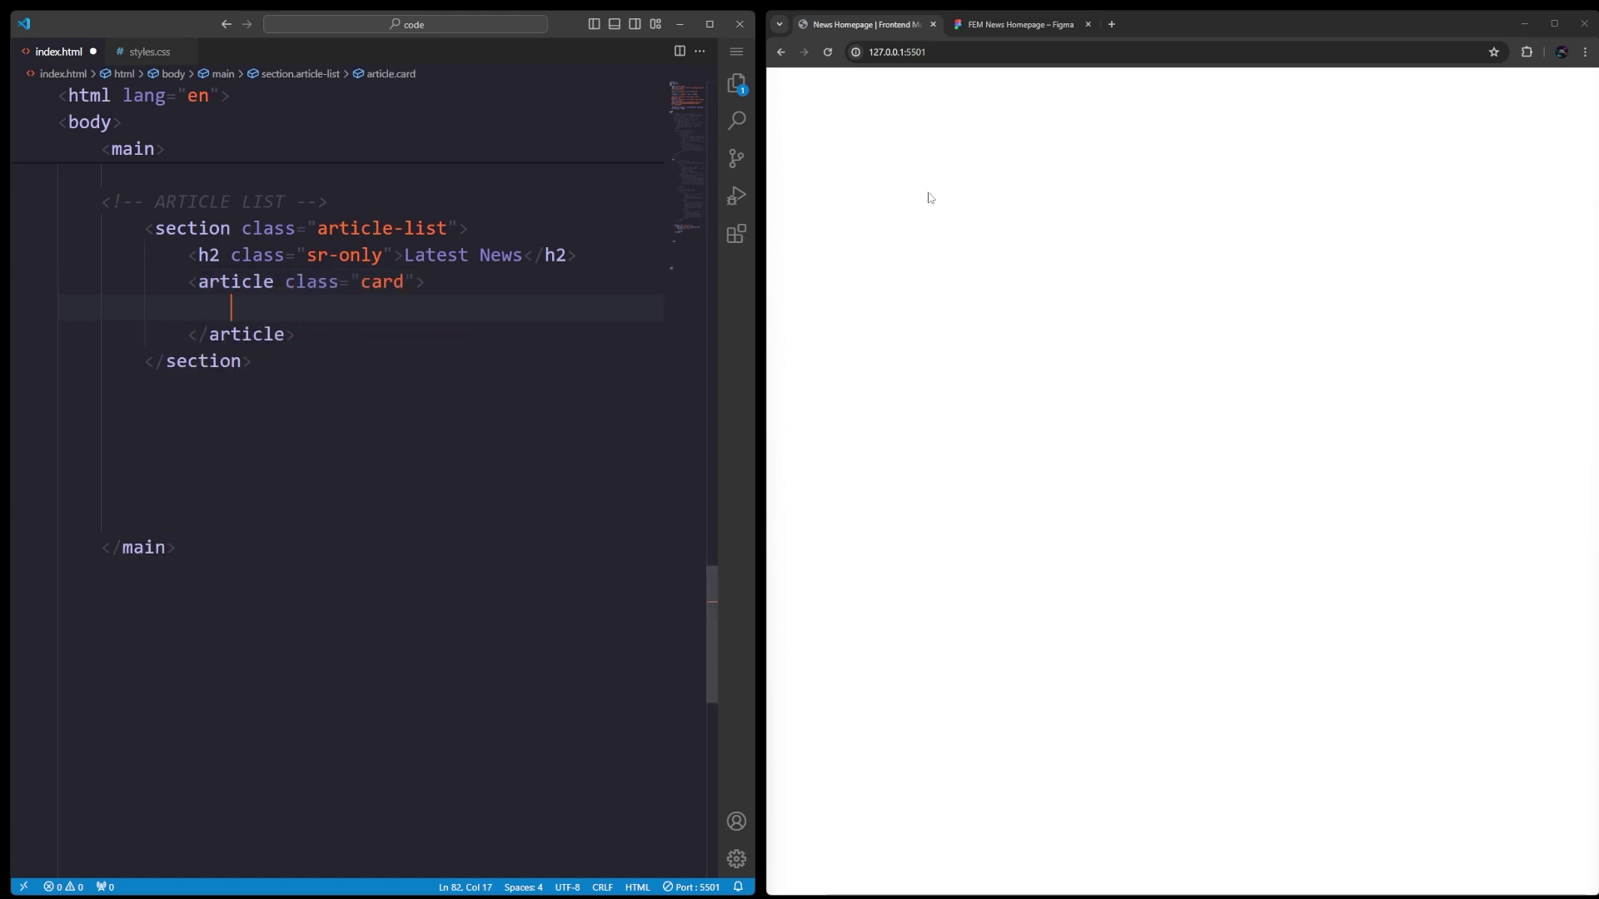
{"action": "type", "text": "img"}
{"action": "key", "text": "Tab"}
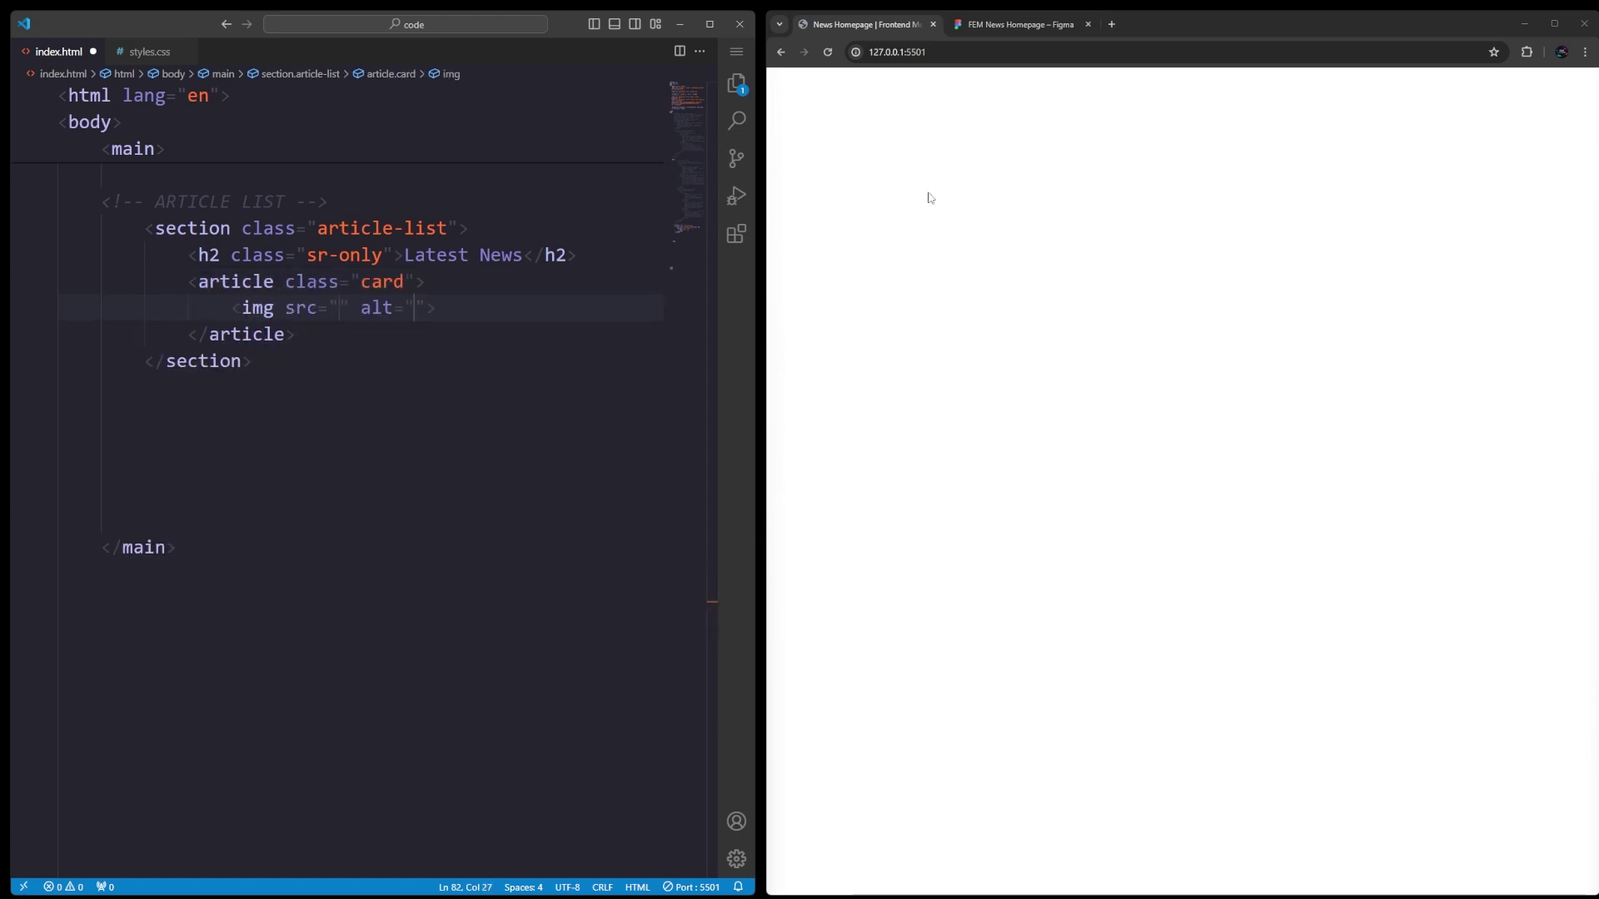
{"action": "type", "text": "./images/image"}
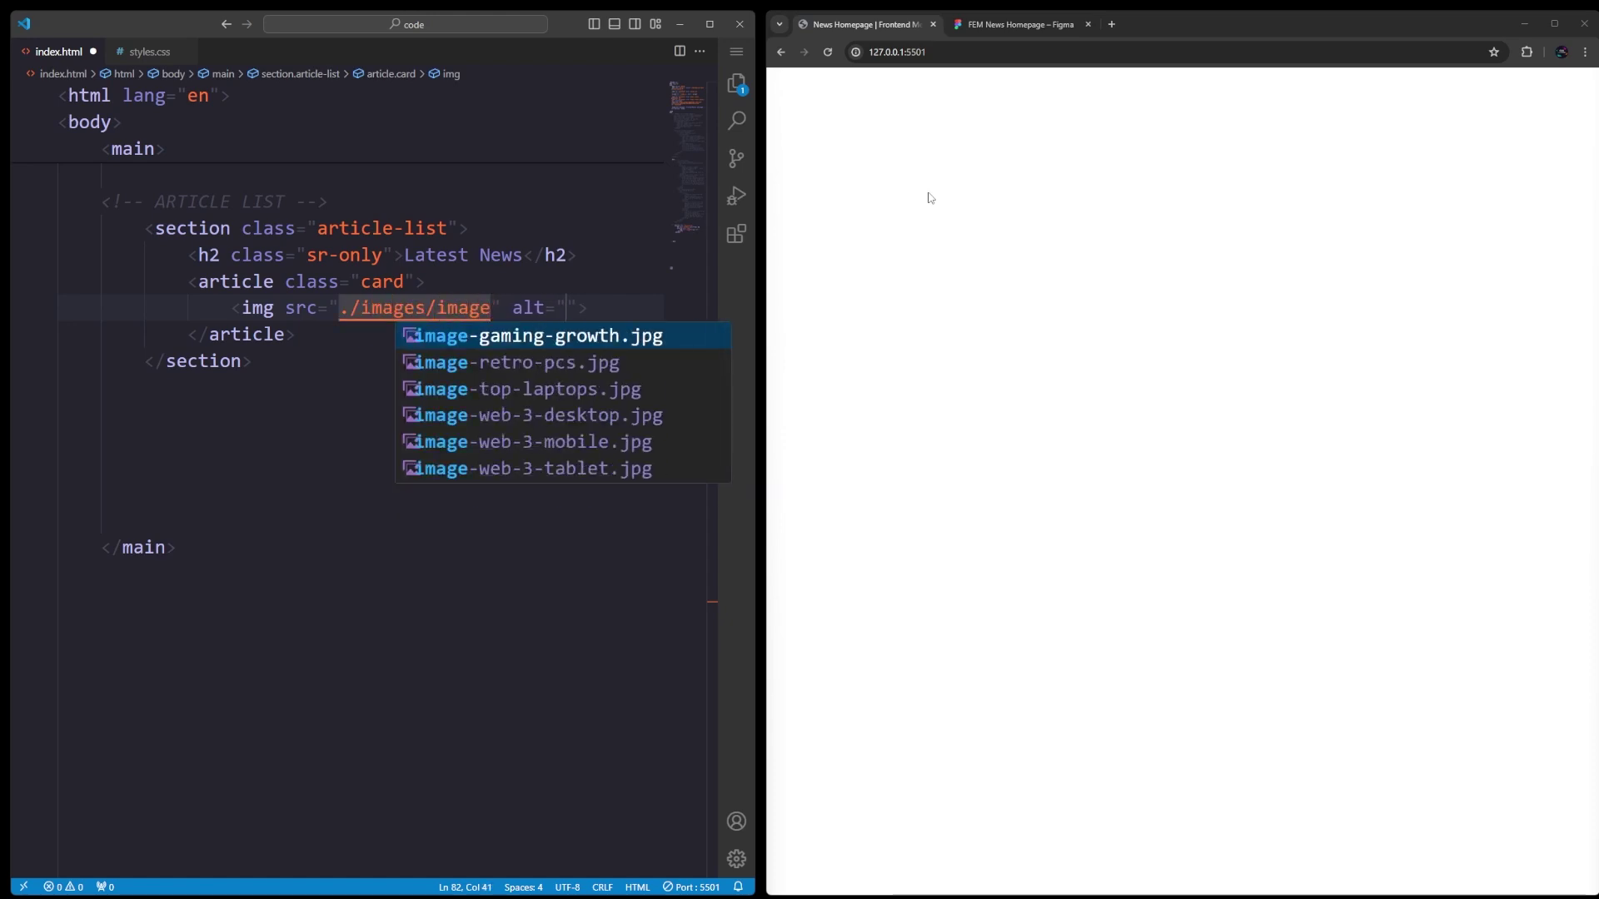
{"action": "key", "text": "Down"}
{"action": "key", "text": "Tab"}
{"action": "key", "text": "Tab"}
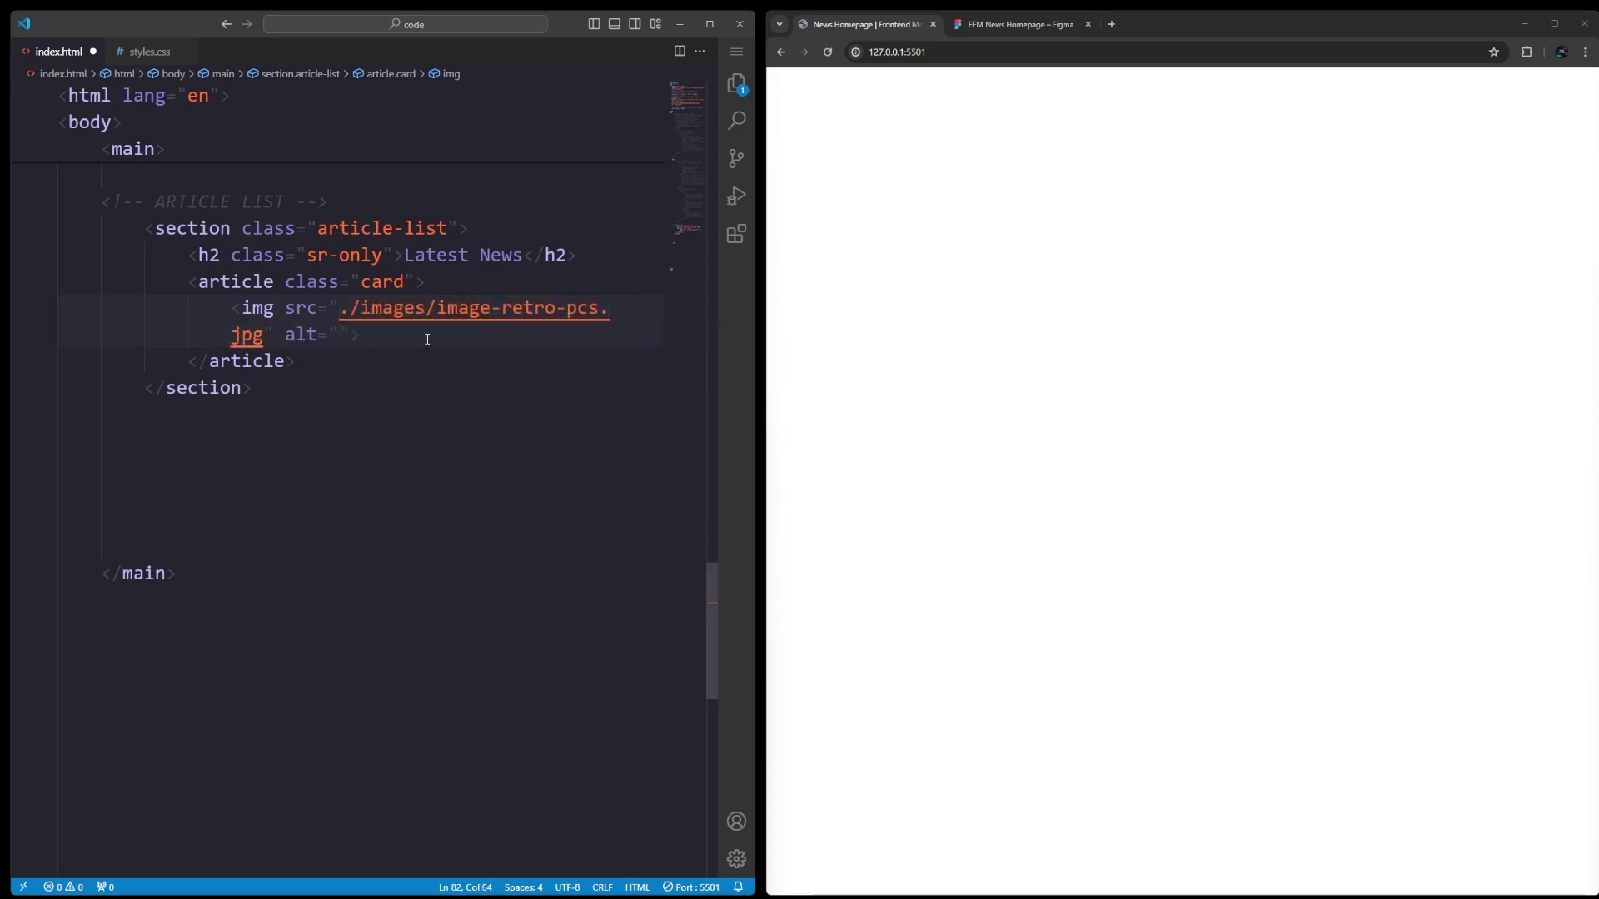
{"action": "key", "text": "End"}
{"action": "key", "text": "Return"}
{"action": "type", "text": "div.card-body"}
Add a card-body div with the 01 number span, a link and a description paragraph.
{"action": "key", "text": "Tab"}
{"action": "key", "text": "Return"}
{"action": "type", "text": "span{01}"}
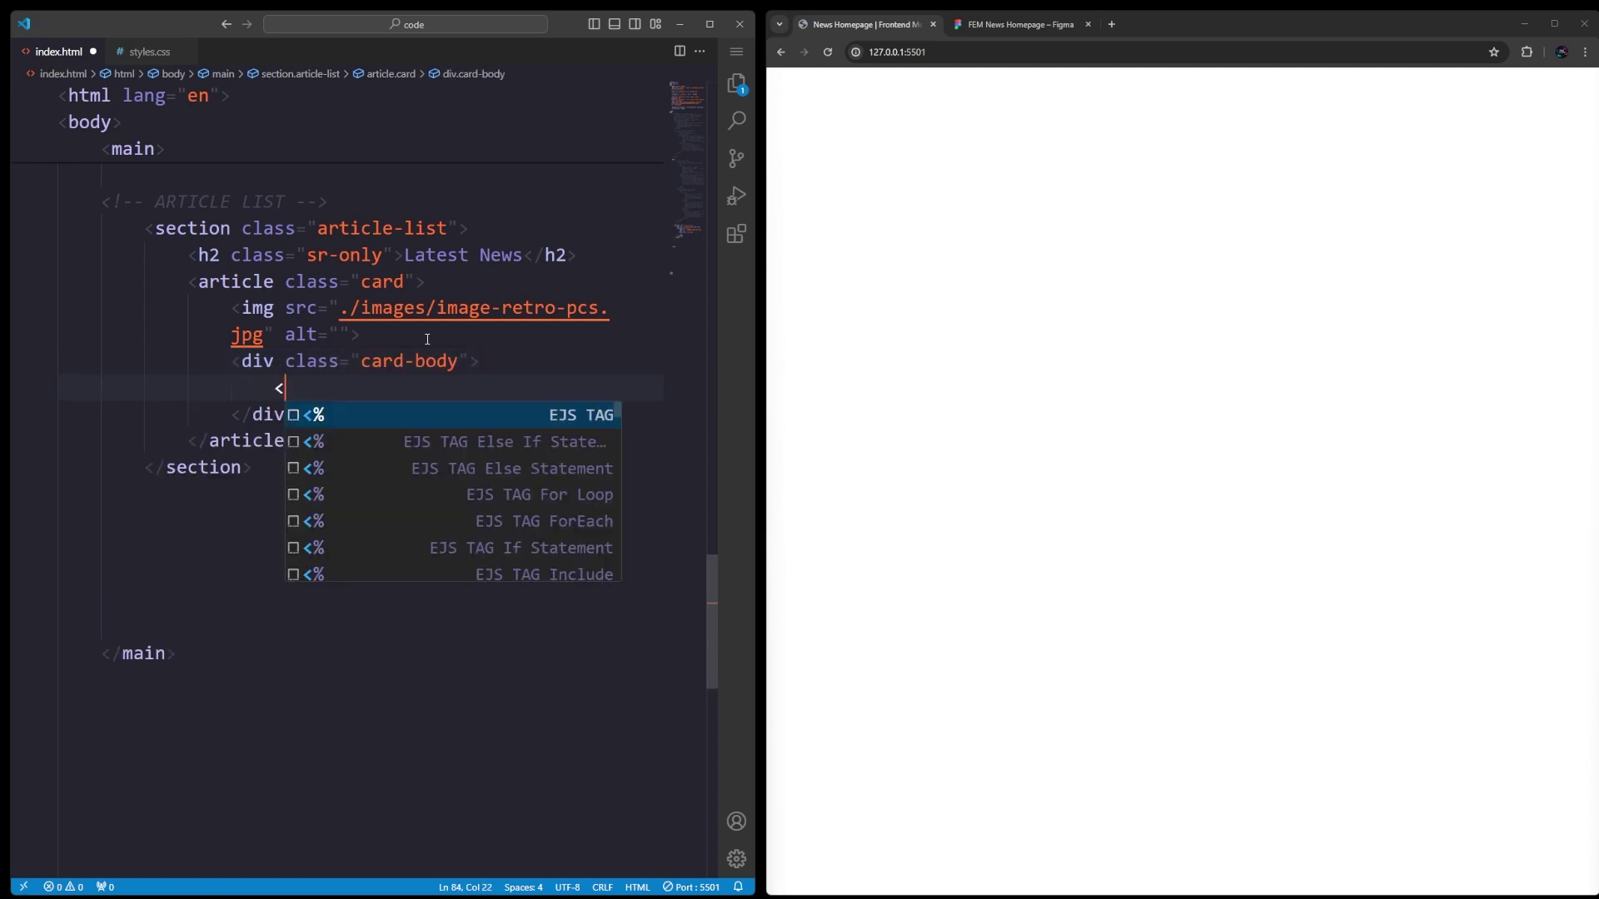
{"action": "key", "text": "Tab"}
{"action": "key", "text": "Return"}
{"action": "type", "text": "a.link"}
{"action": "key", "text": "Tab"}
{"action": "type", "text": "#"}
{"action": "key", "text": "Tab"}
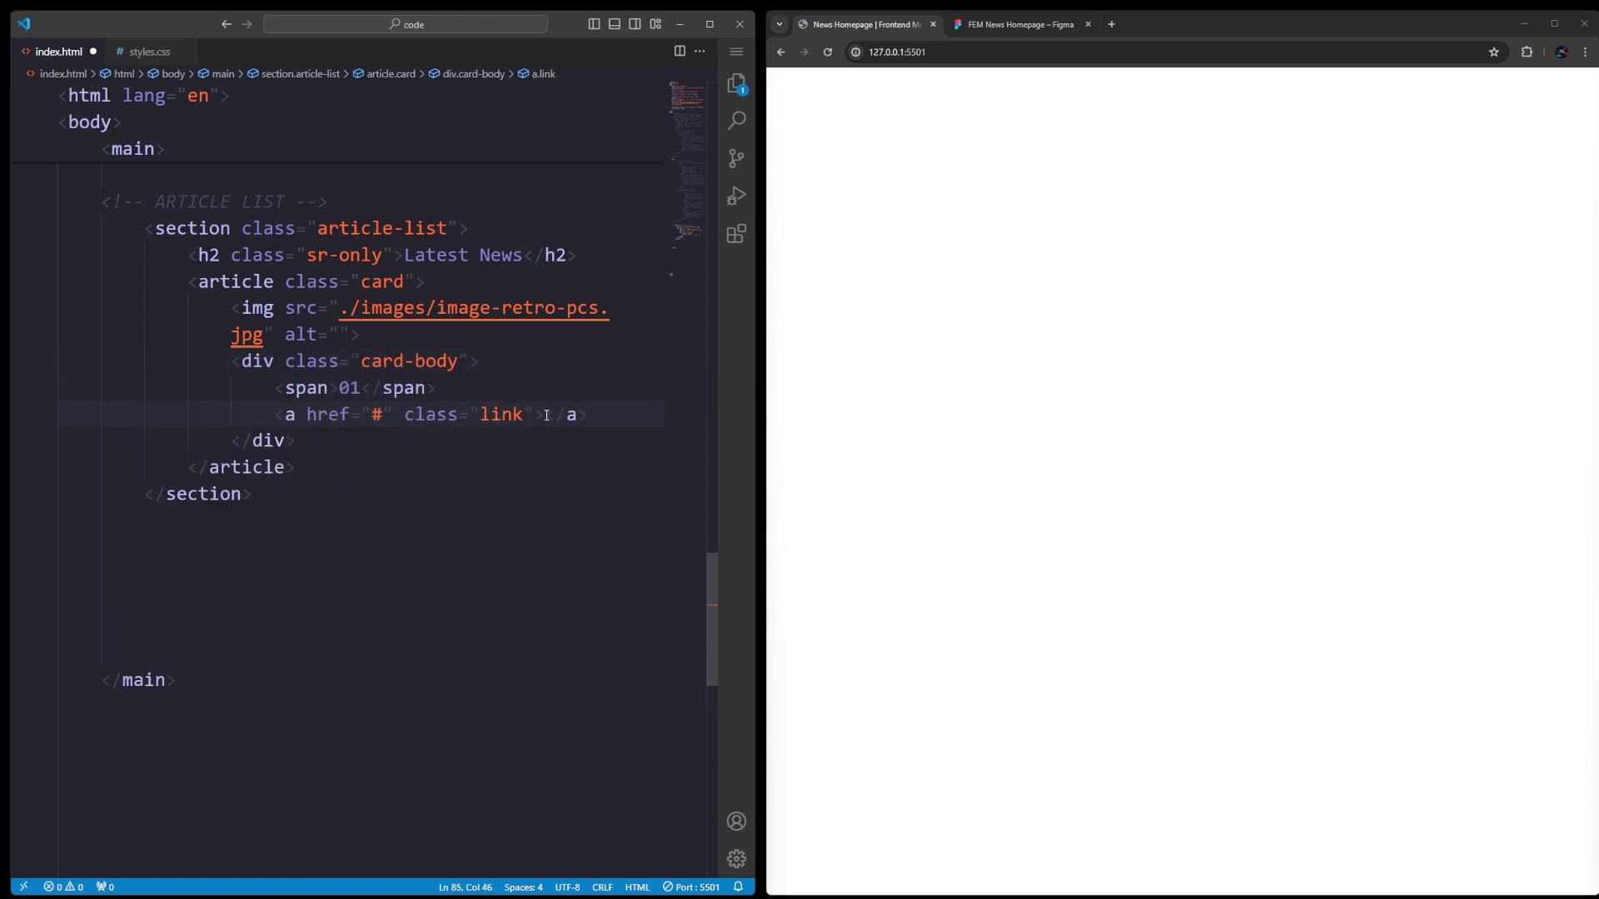
{"action": "type", "text": "Reviving Retro PCs"}
{"action": "key", "text": "End"}
{"action": "key", "text": "Return"}
{"action": "type", "text": "p"}
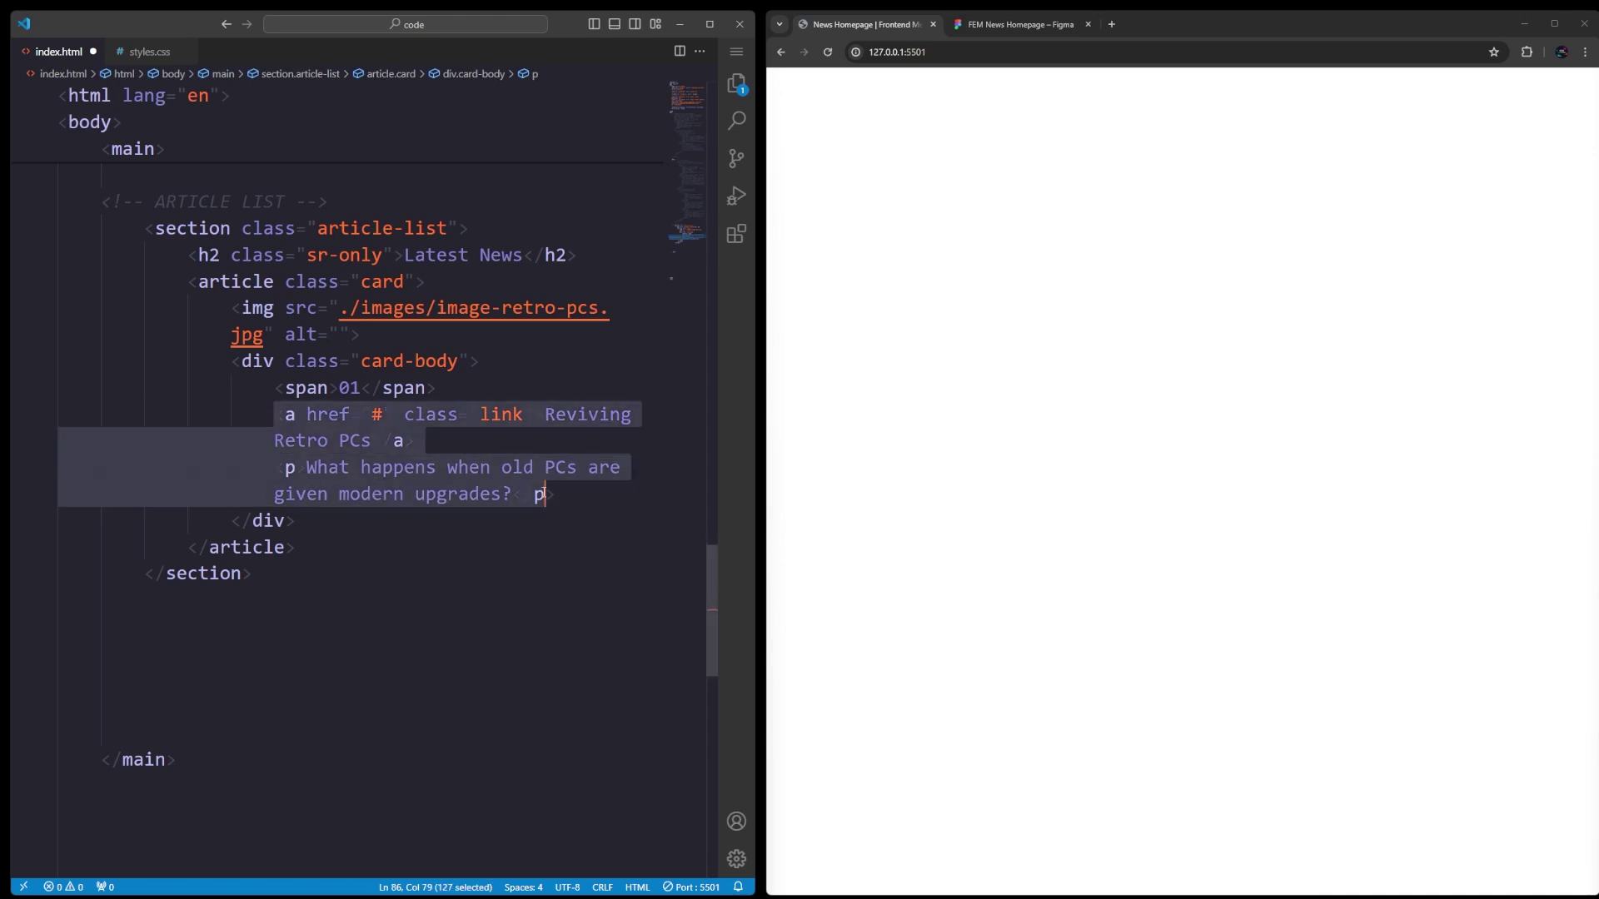
Wrap the link and description lines in a div using Wrap with Abbreviation.
{"action": "key", "text": "shift+Up"}
{"action": "key", "text": "shift+Up"}
{"action": "key", "text": "ctrl+shift+p"}
{"action": "key", "text": "Return"}
{"action": "type", "text": "div"}
{"action": "key", "text": "Return"}
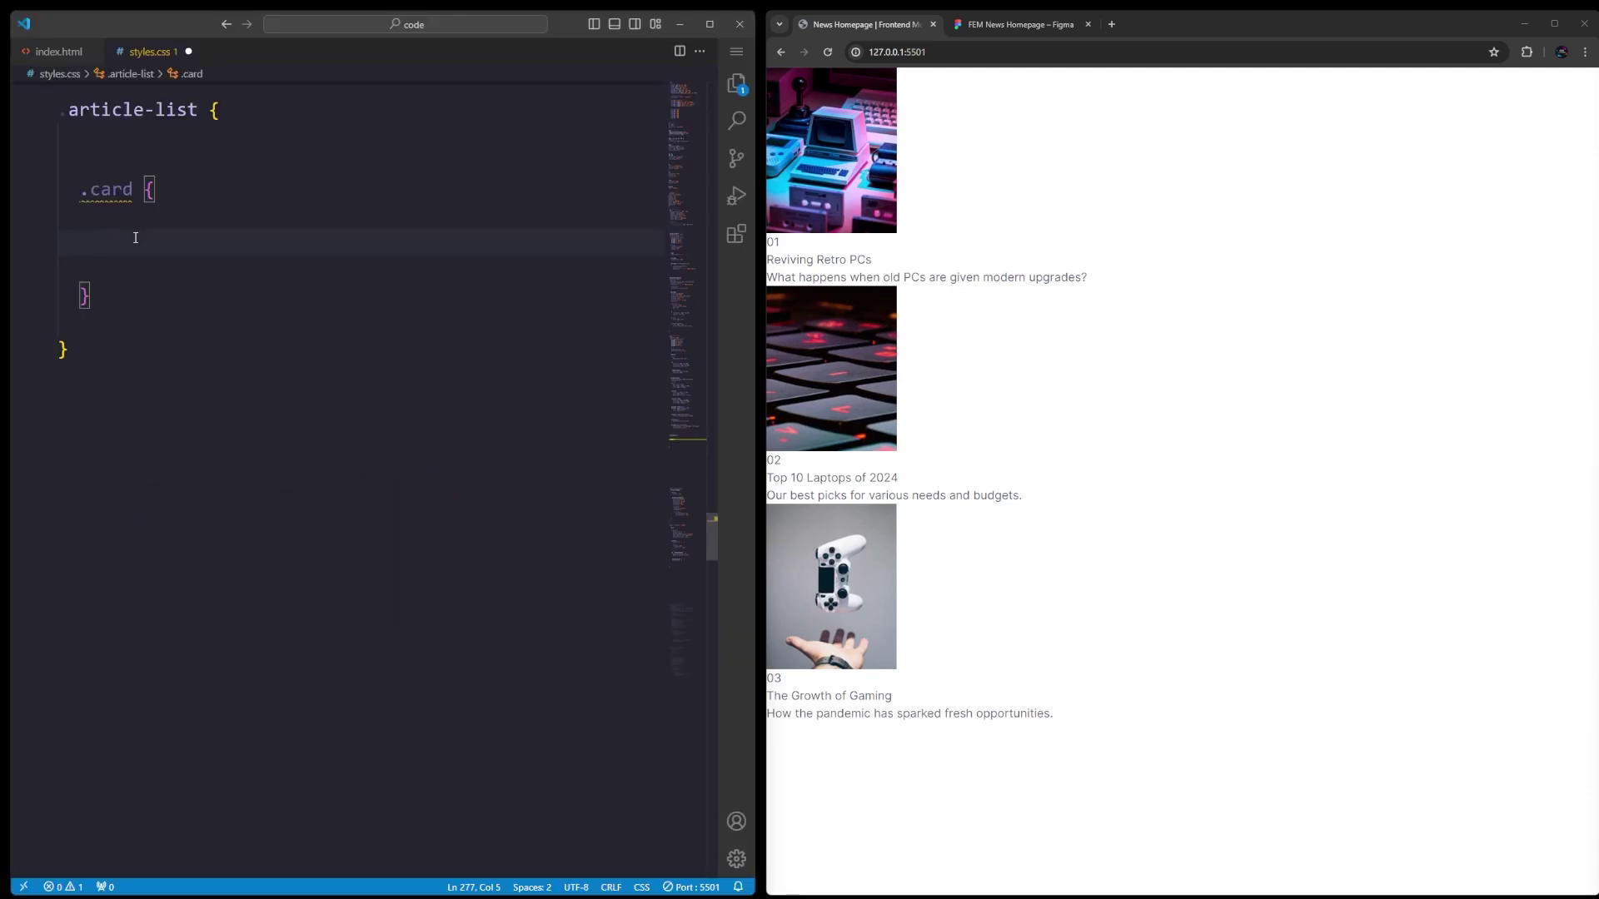
{"action": "type", "text": "img {"}
Finish the card image max-width and card number font-weight rules, and save.
{"action": "key", "text": "Return"}
{"action": "type", "text": "max-width"}
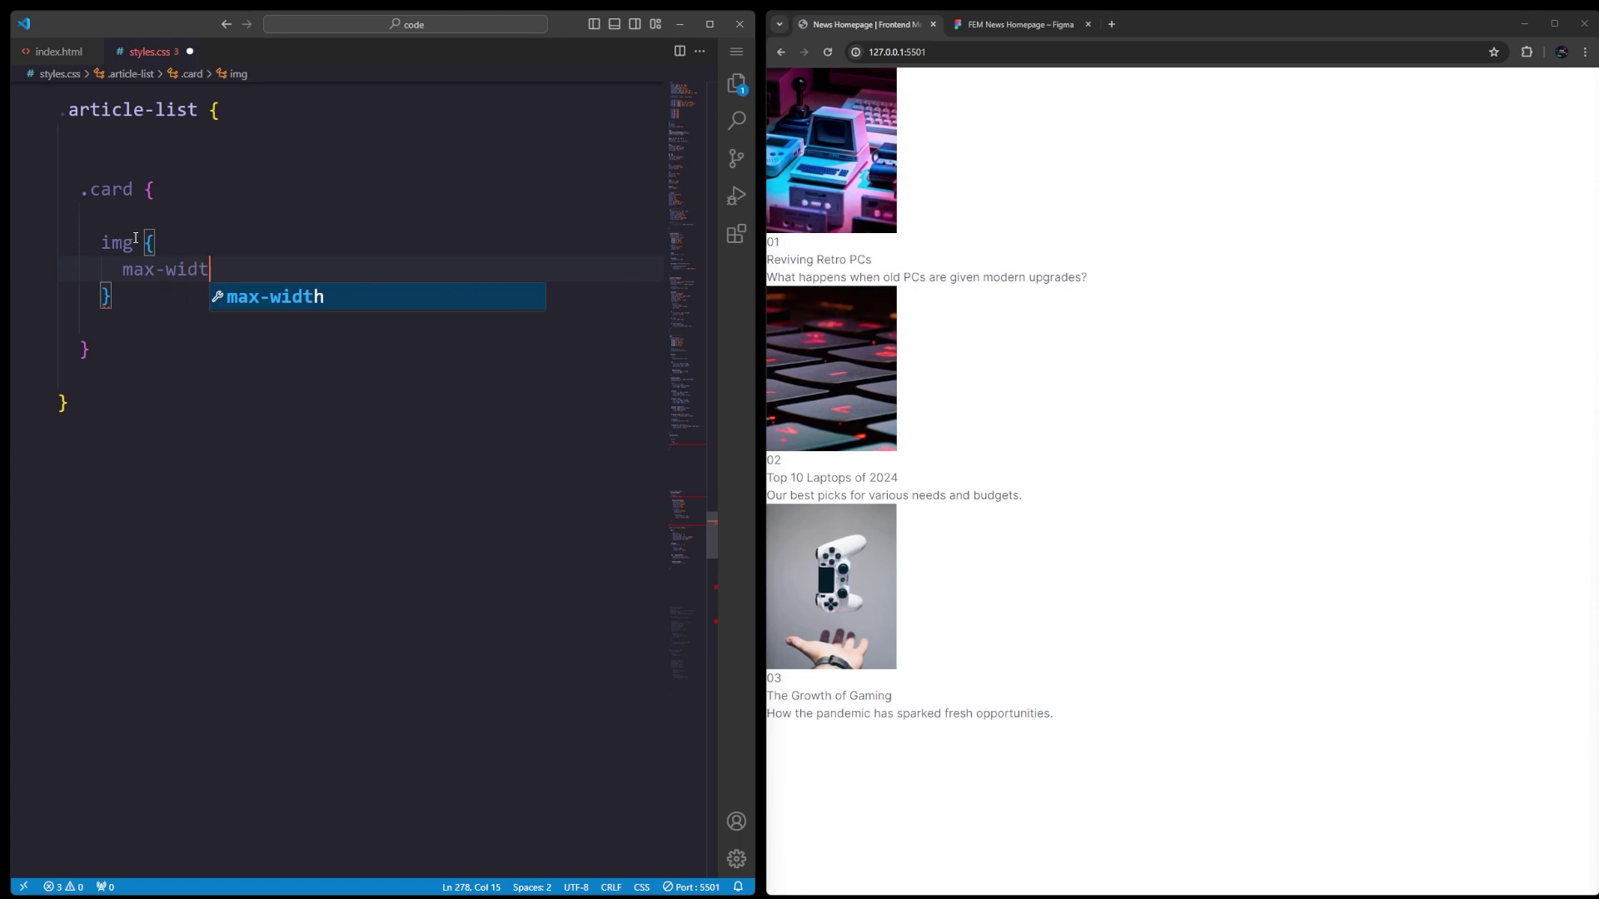
{"action": "type", "text": ": 150px"}
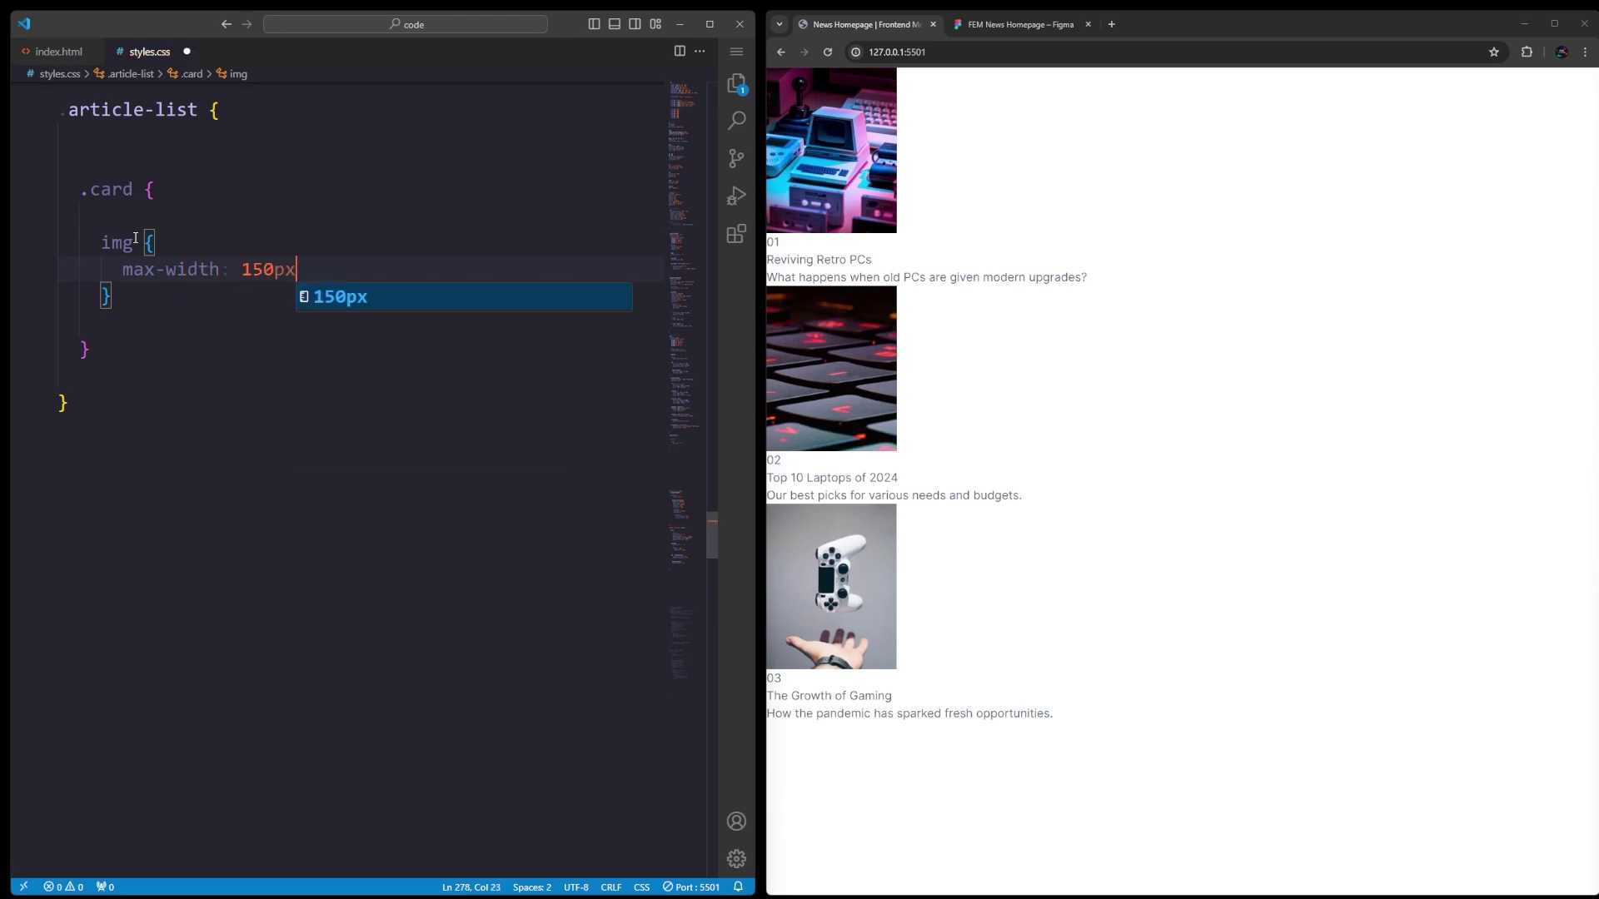
{"action": "type", "text": ";font-size: 3rem;"}
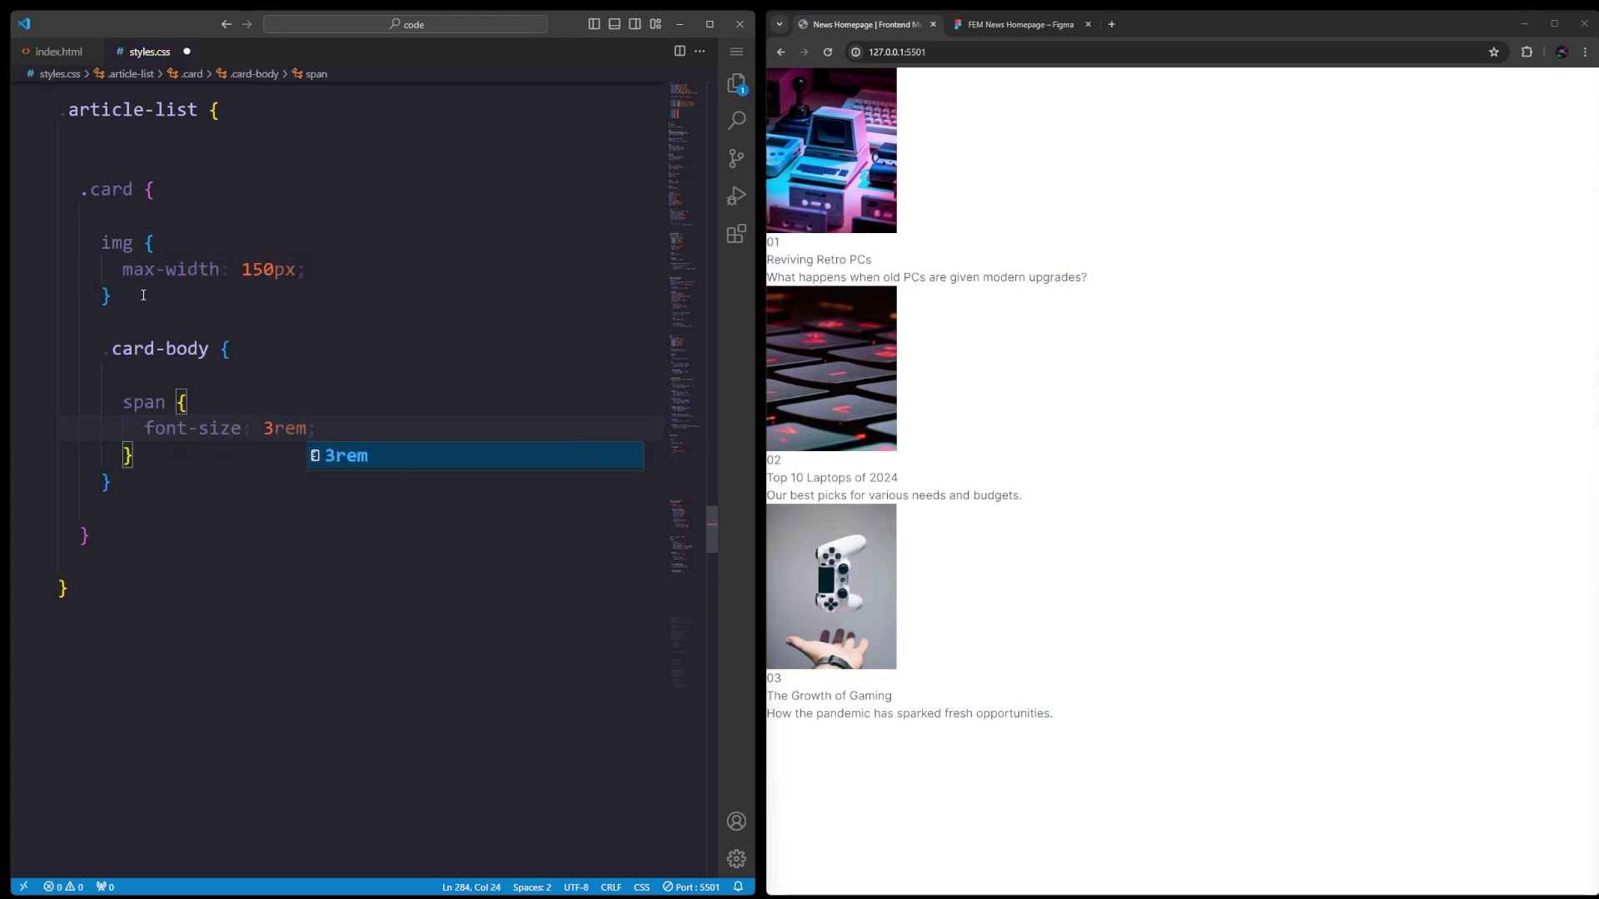
{"action": "key", "text": "Return"}
{"action": "type", "text": "font-weight: 600;"}
{"action": "key", "text": "ctrl+s"}
{"action": "type", "text": ".link{"}
Style the card link's font weight and color, with pointer-cursor hover and focus-visible rules.
{"action": "key", "text": "Return"}
{"action": "type", "text": "font-size: var(--fs-500);"}
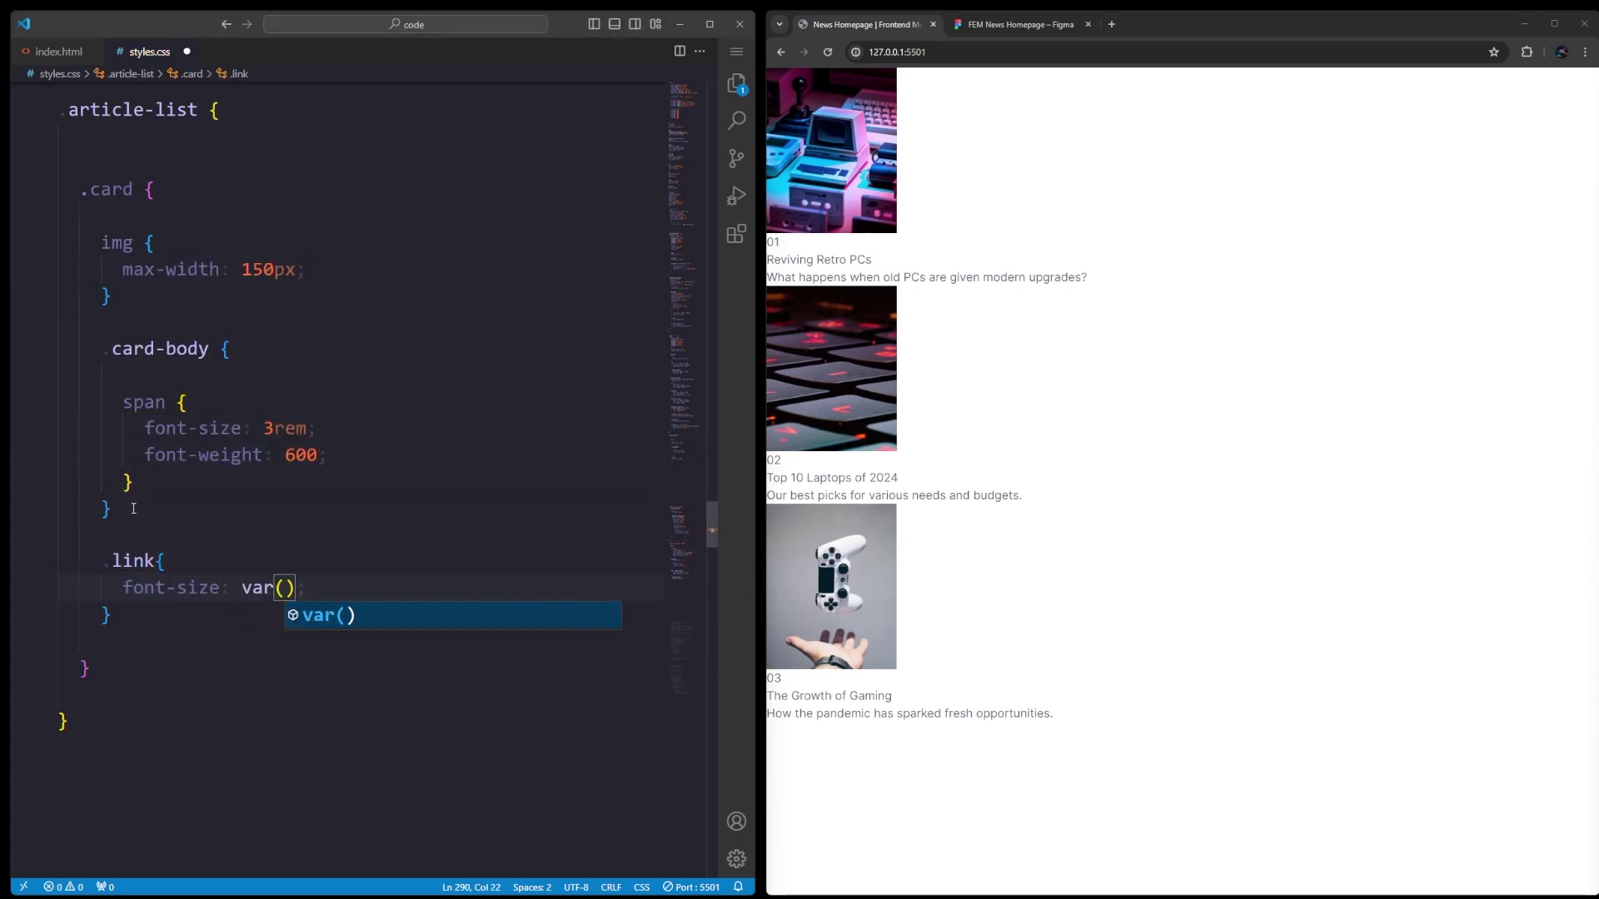
{"action": "key", "text": "Return"}
{"action": "type", "text": "font-weight: var(--fw-600)color; var(--dark-blue)"}
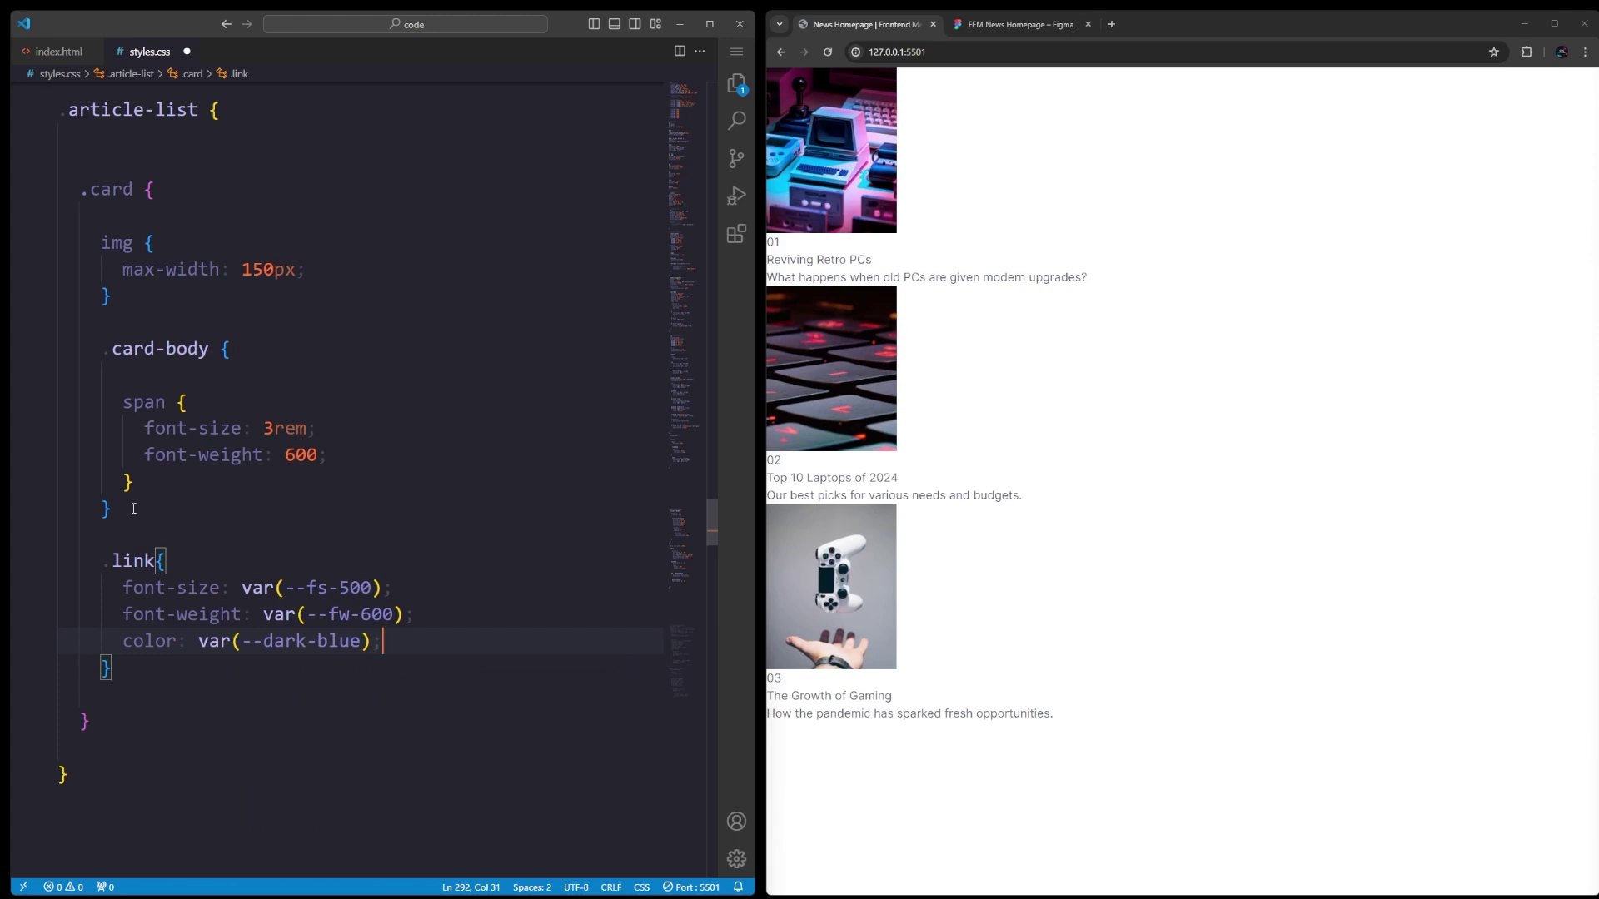
{"action": "key", "text": "Return"}
{"action": "type", "text": ".link:hover {"}
{"action": "key", "text": "Return"}
{"action": "type", "text": "color: var(--red); cursor: pointer;"}
{"action": "key", "text": "Down"}
{"action": "key", "text": "Return"}
{"action": "type", "text": ".link:focus-visible {"}
{"action": "key", "text": "Return"}
{"action": "type", "text": "color: var(--red); outline: solid 2px var(--red);"}
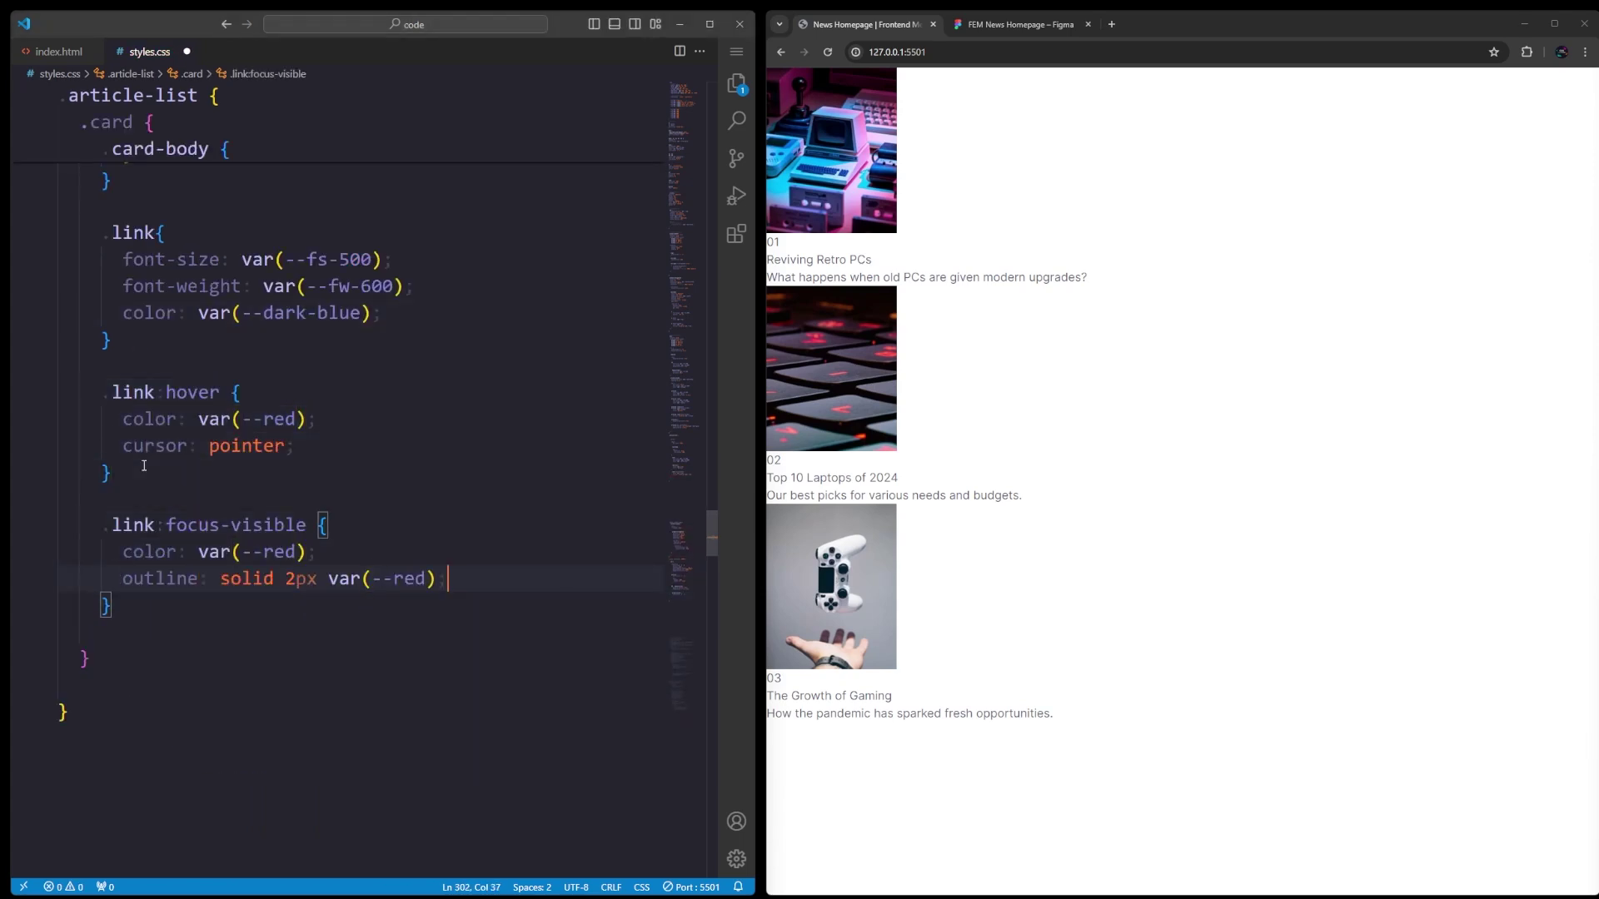
{"action": "key", "text": "ctrl+s"}
{"action": "left_click", "coordinate": [372, 313]}
{"action": "key", "text": "Return"}
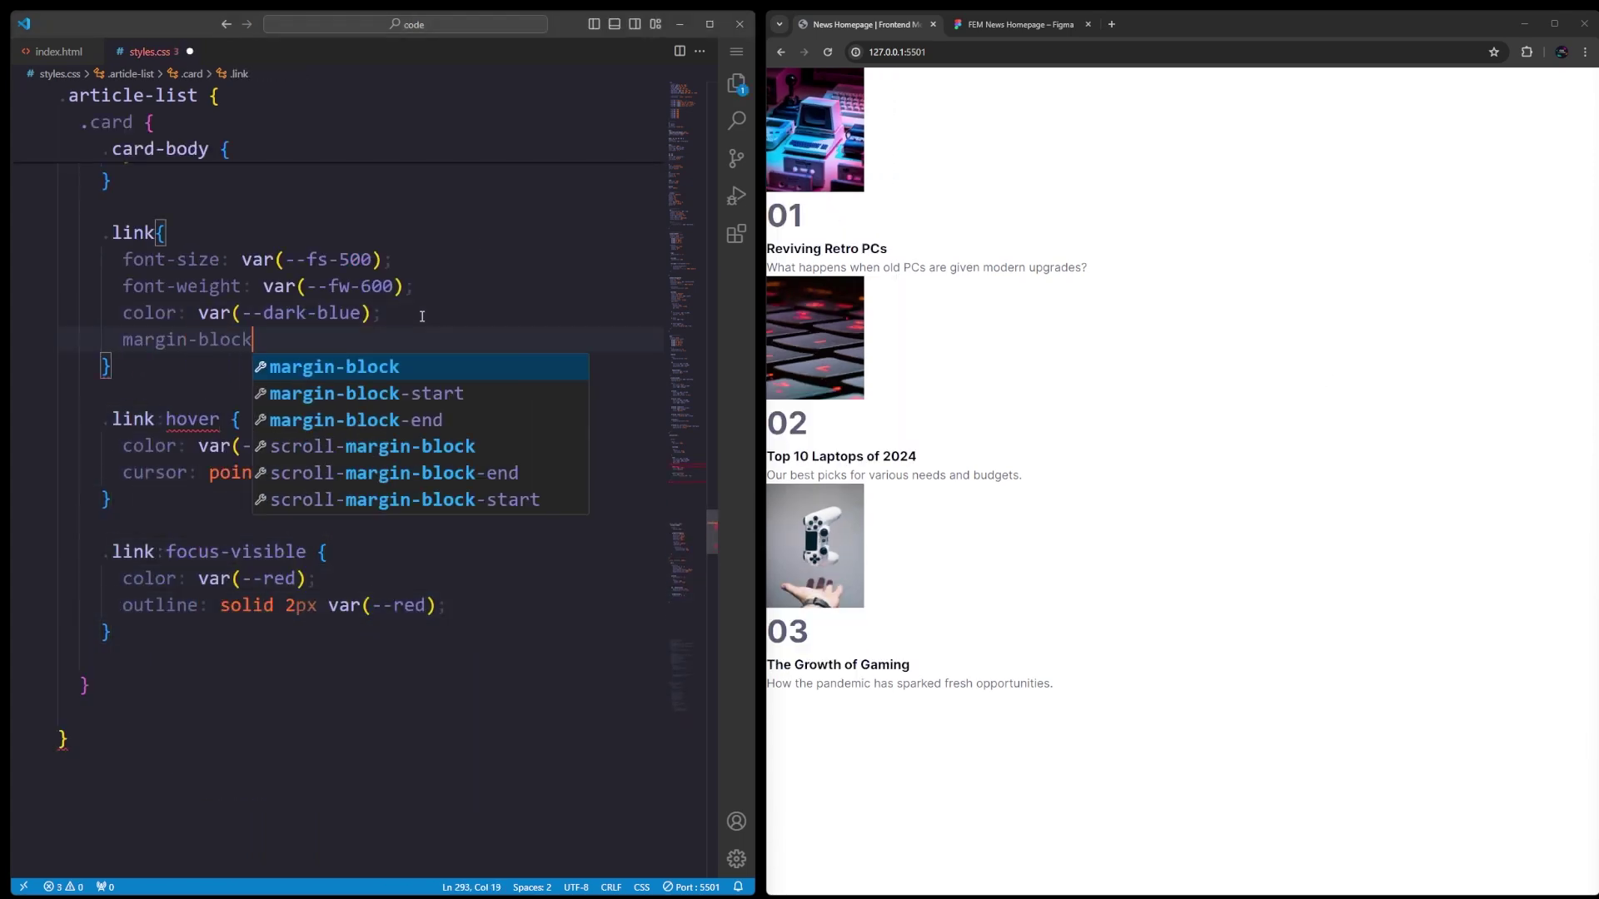
{"action": "type", "text": "margin-block-end: .5rem;"}
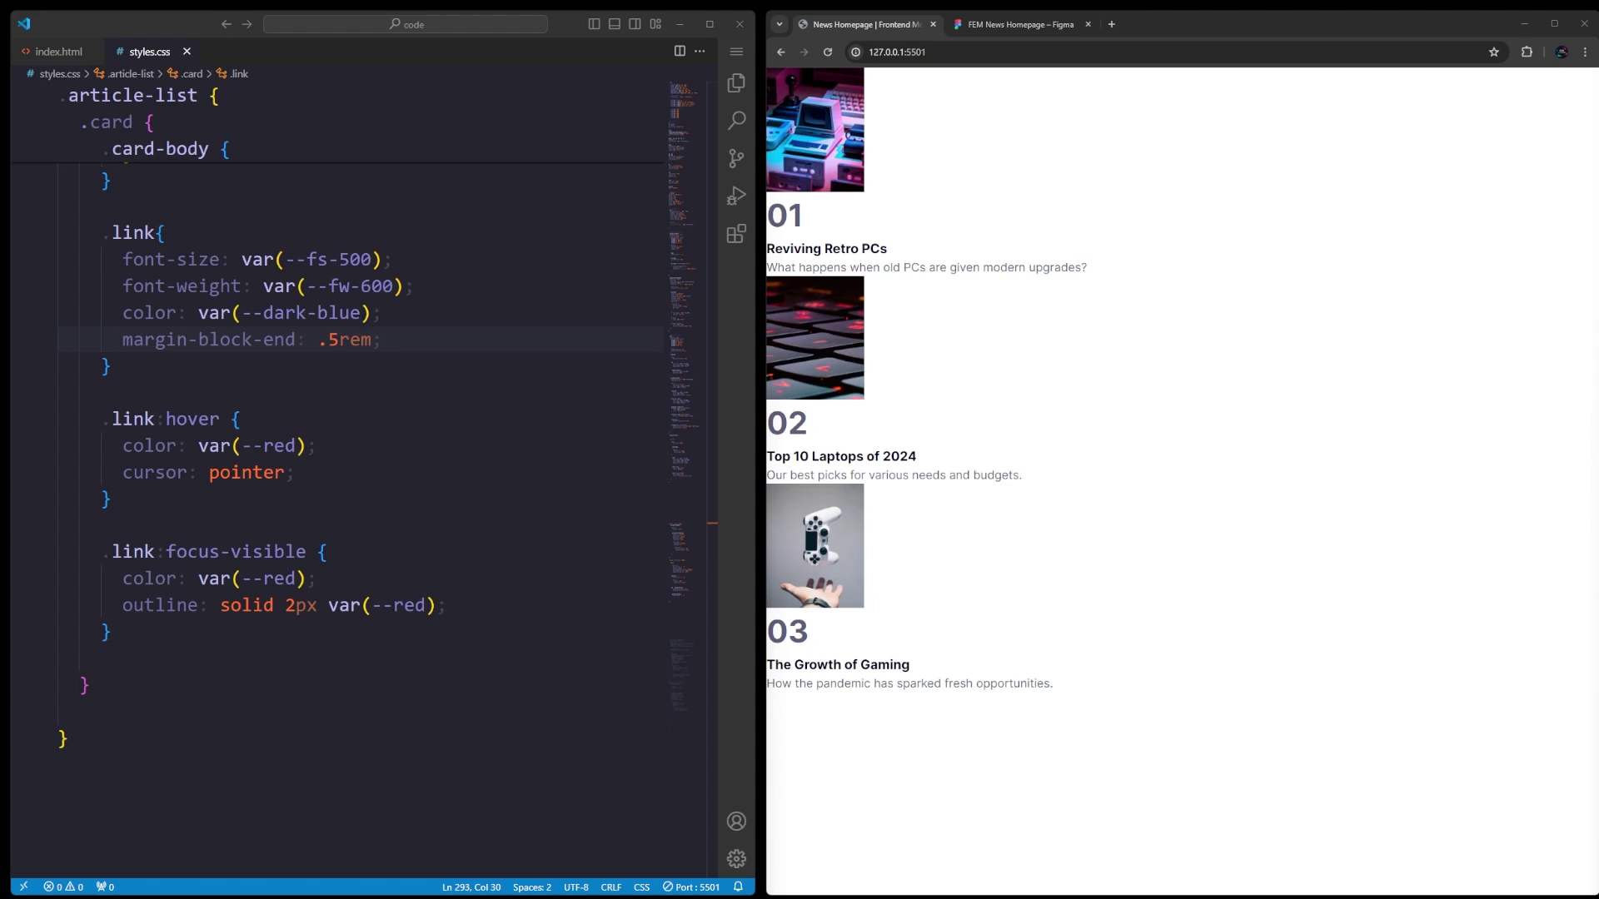
{"action": "scroll", "coordinate": [204, 226], "scroll_direction": "up", "scroll_amount": 5}
Give .card display: flex with a 1rem gap, and save.
{"action": "left_click", "coordinate": [204, 227]}
{"action": "key", "text": "Return"}
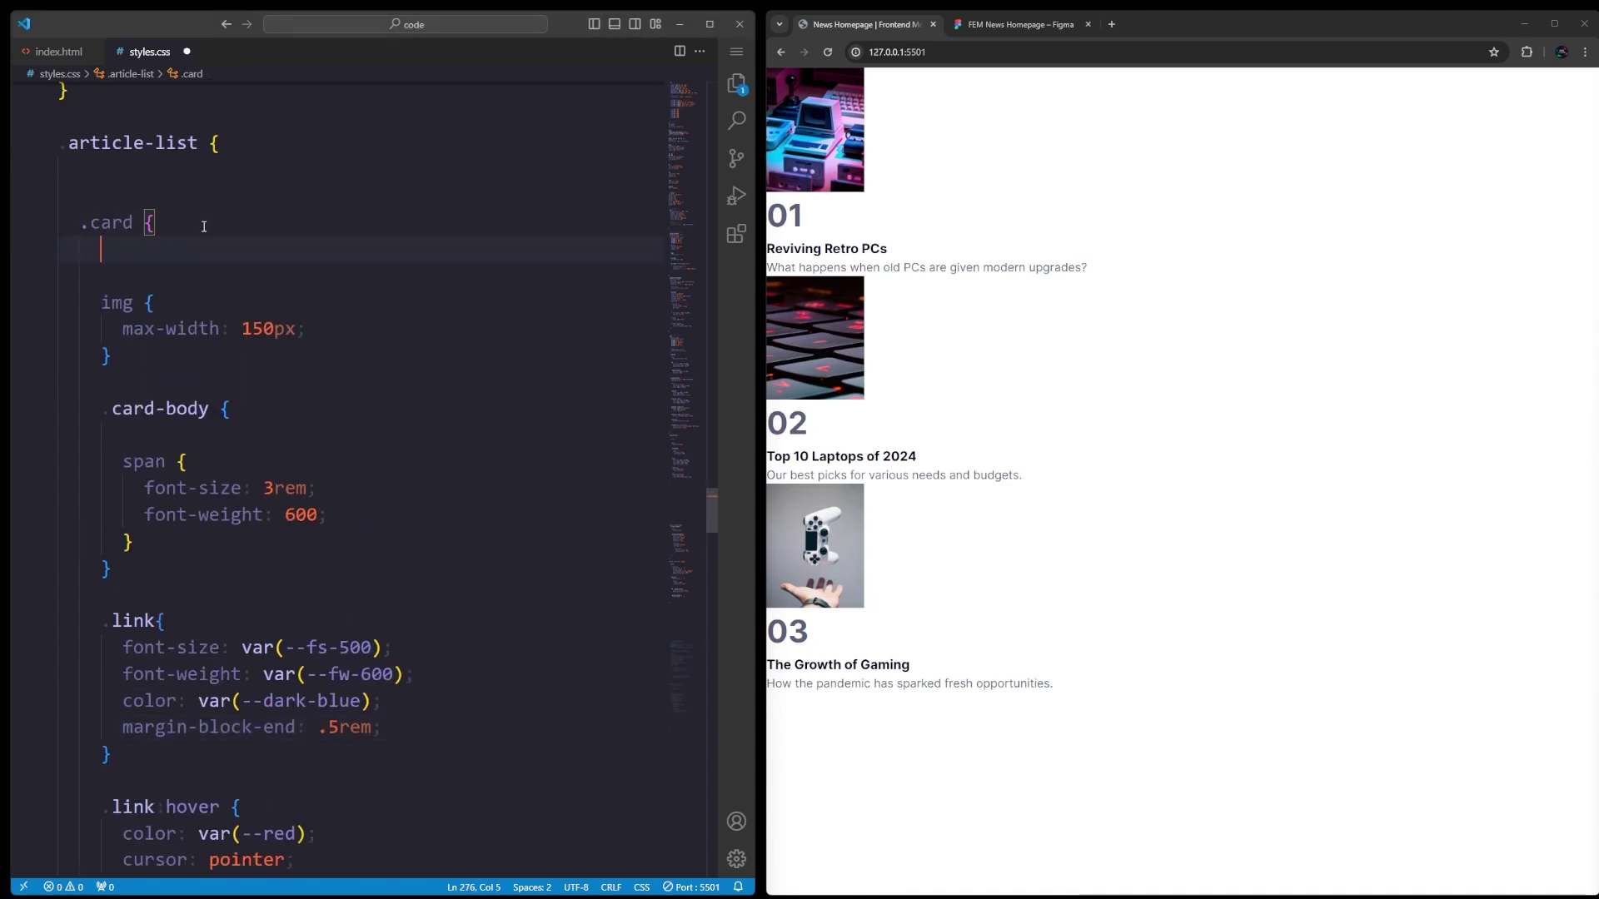
{"action": "type", "text": "disp"}
{"action": "key", "text": "Tab"}
{"action": "type", "text": "flex"}
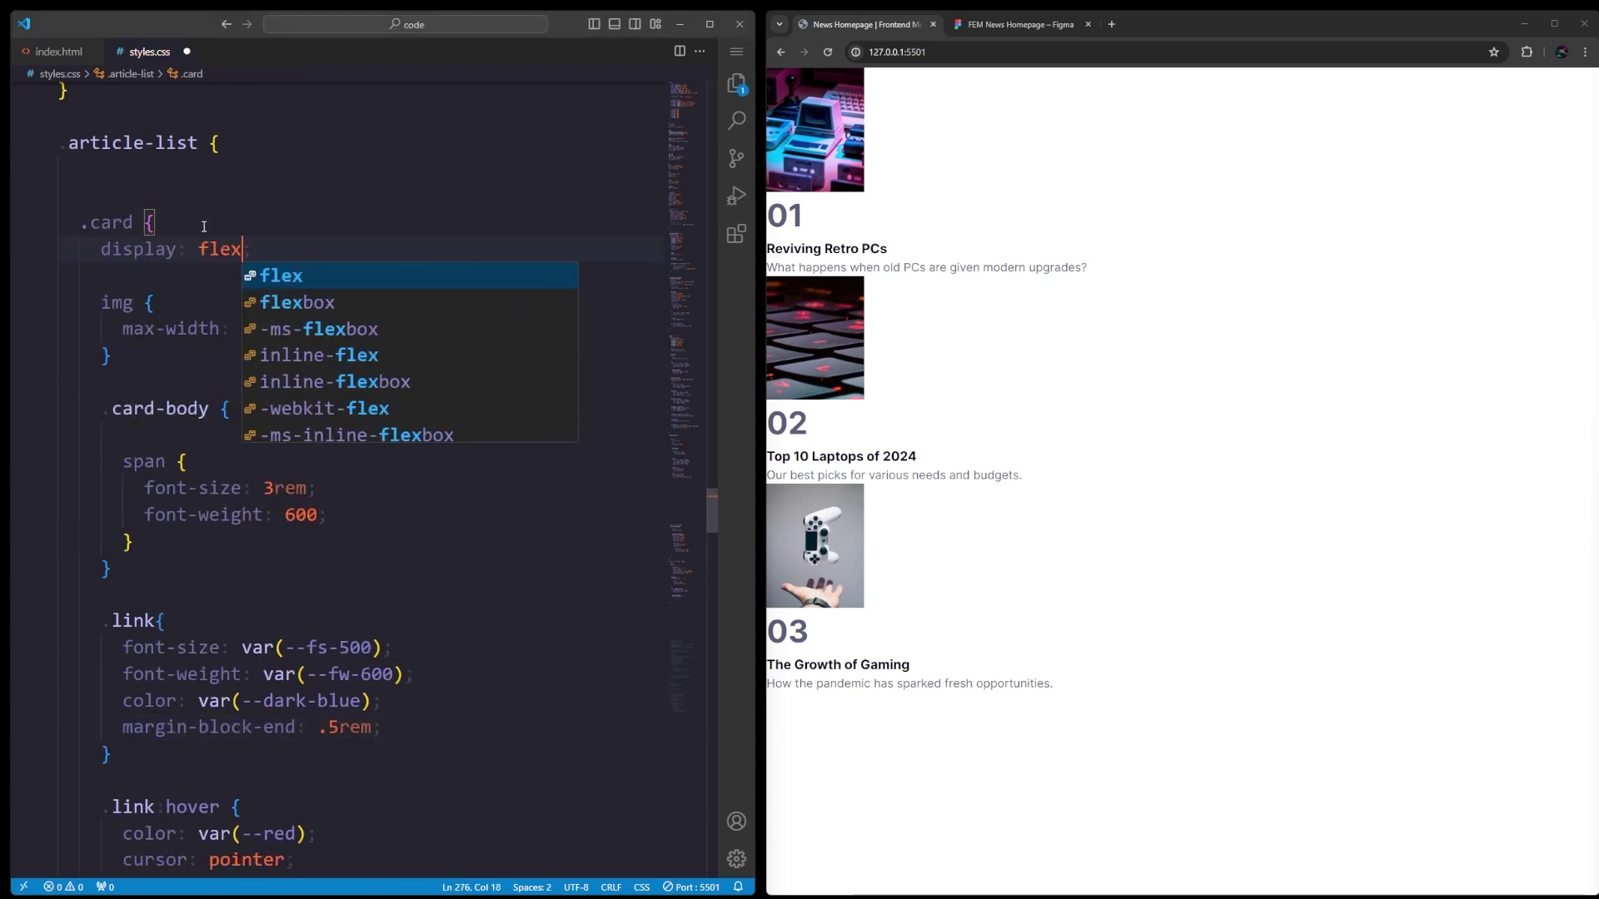
{"action": "type", "text": ";"}
{"action": "key", "text": "Return"}
{"action": "type", "text": "gap: 1rem;"}
{"action": "key", "text": "ctrl+s"}
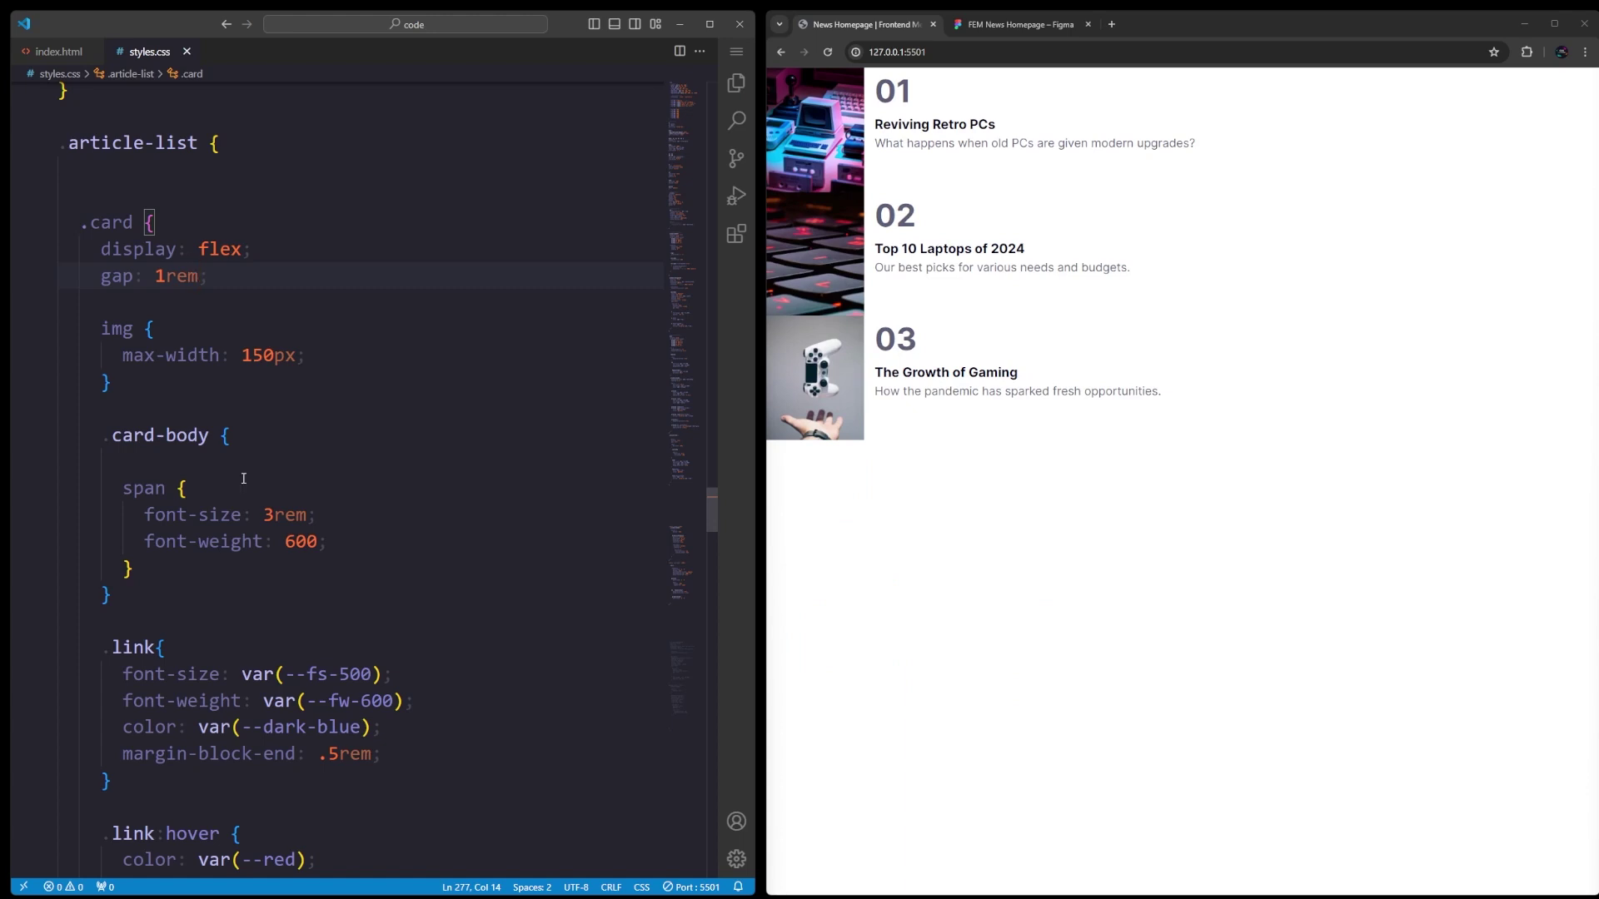
Make .card-body a flex column with justify-content: space-between, and save.
{"action": "left_click", "coordinate": [243, 436]}
{"action": "key", "text": "Return"}
{"action": "type", "text": "display: flex;"}
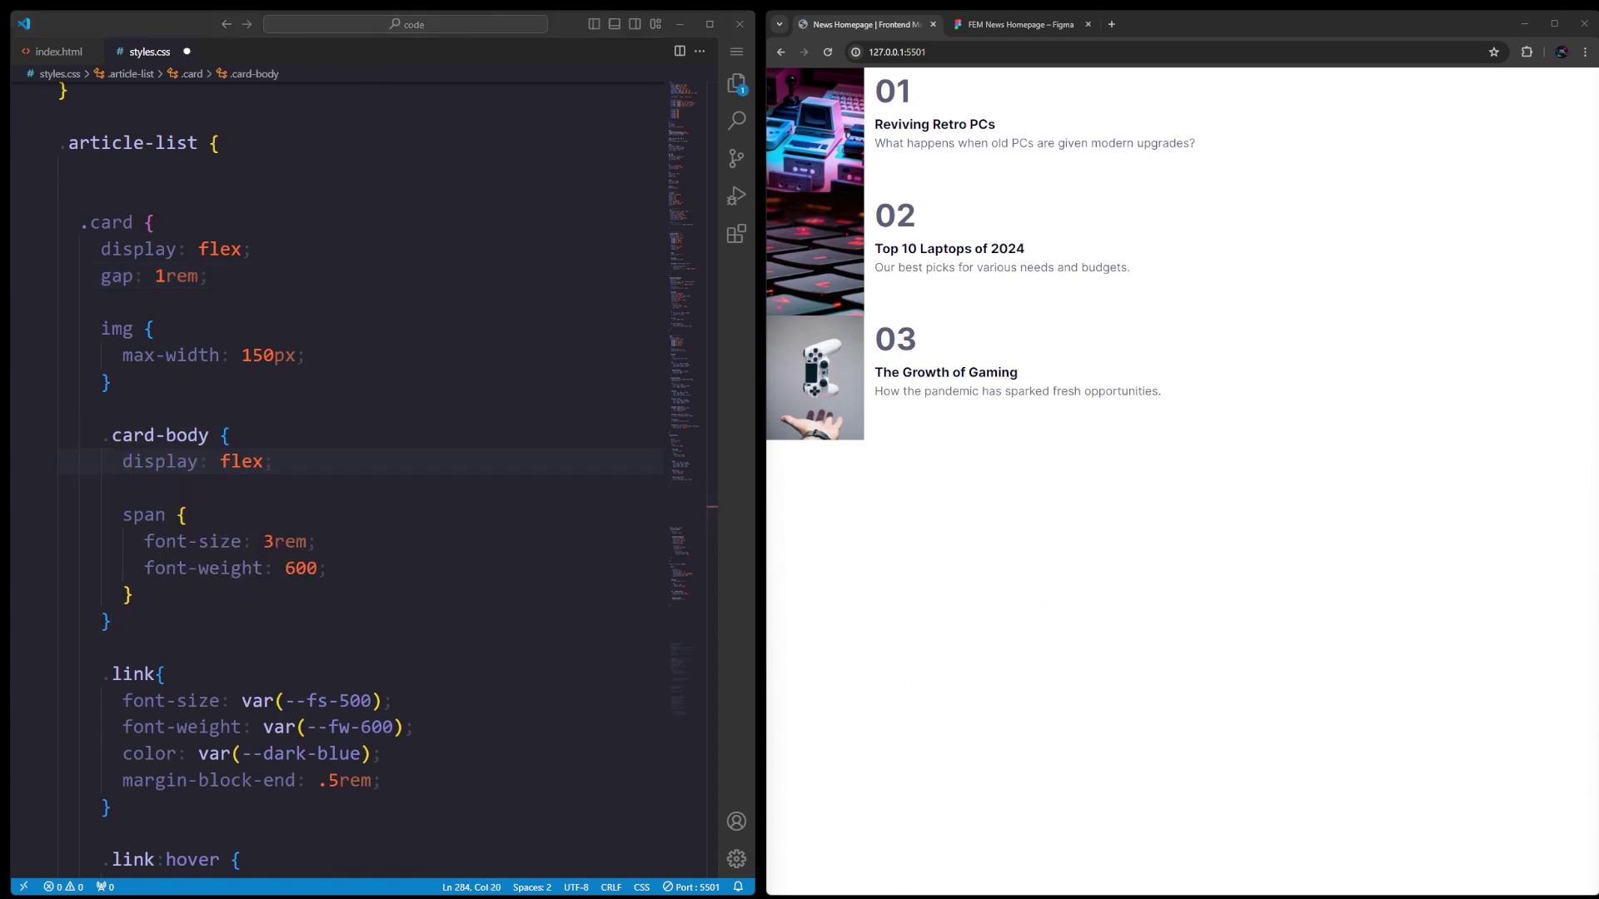
{"action": "key", "text": "Return"}
{"action": "type", "text": "flex-direction: column;"}
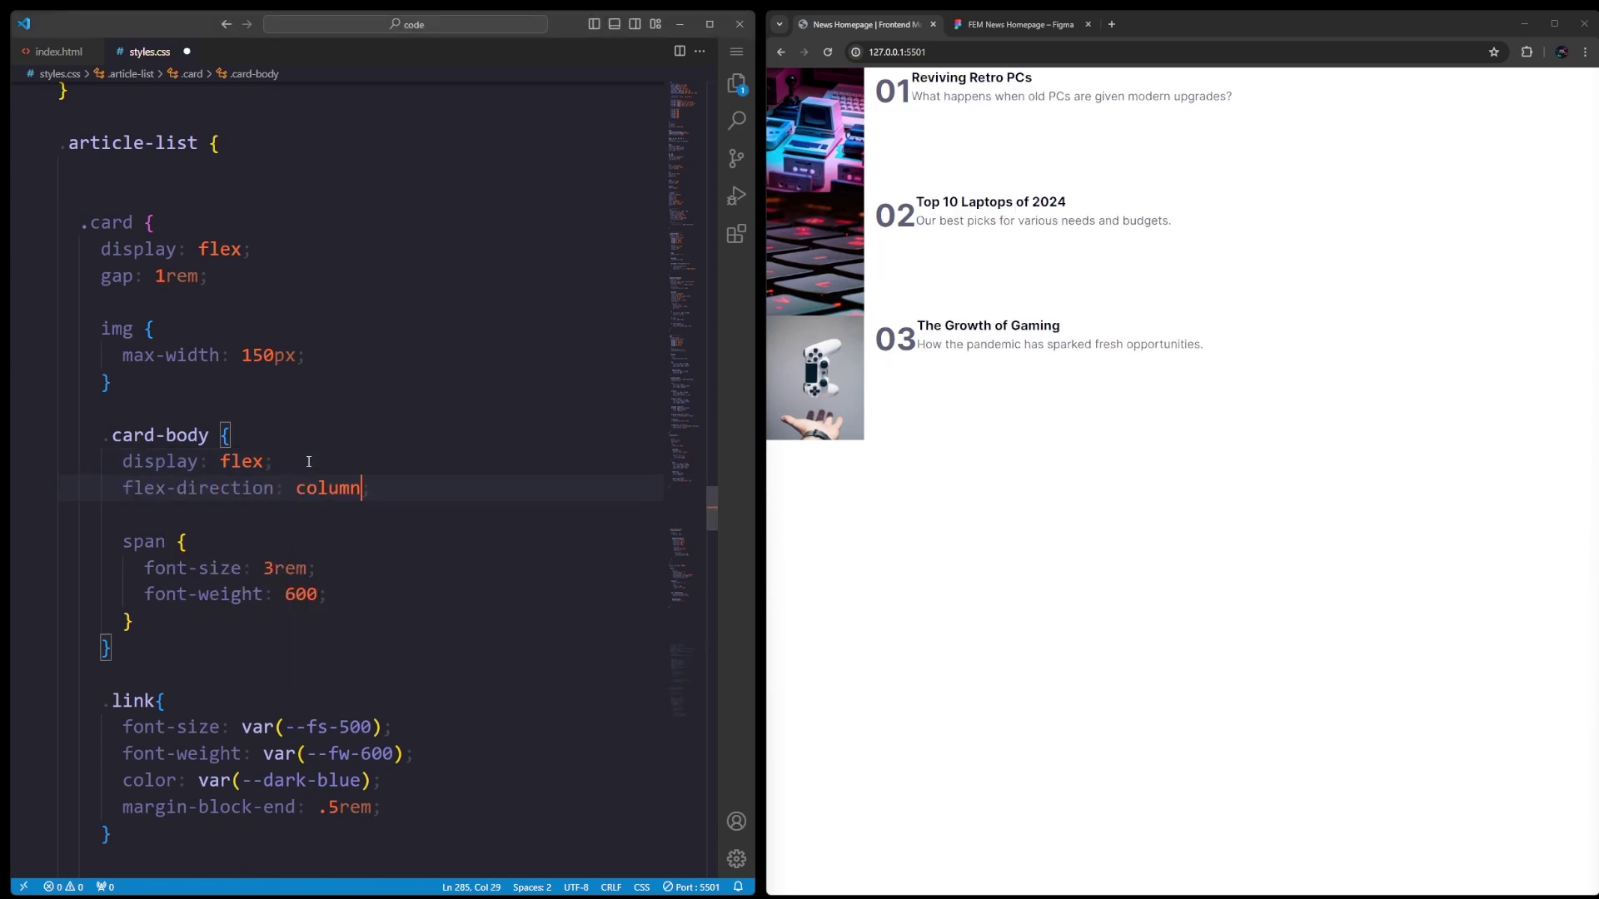
{"action": "key", "text": "ctrl+s"}
{"action": "key", "text": "ctrl+s"}
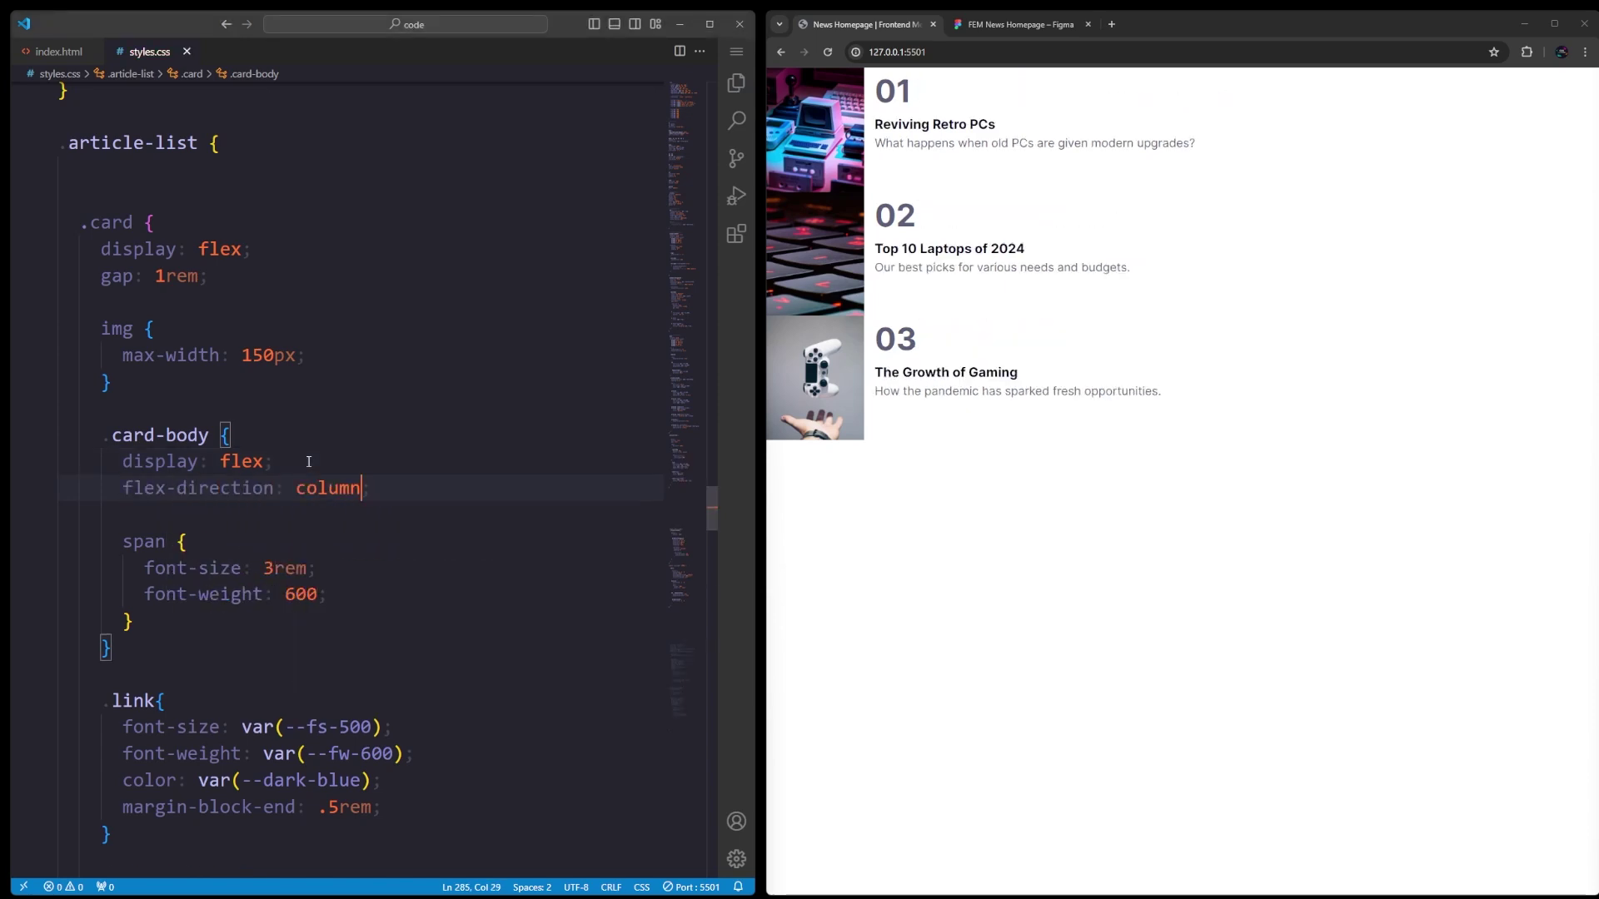
{"action": "key", "text": "Return"}
{"action": "type", "text": "justi"}
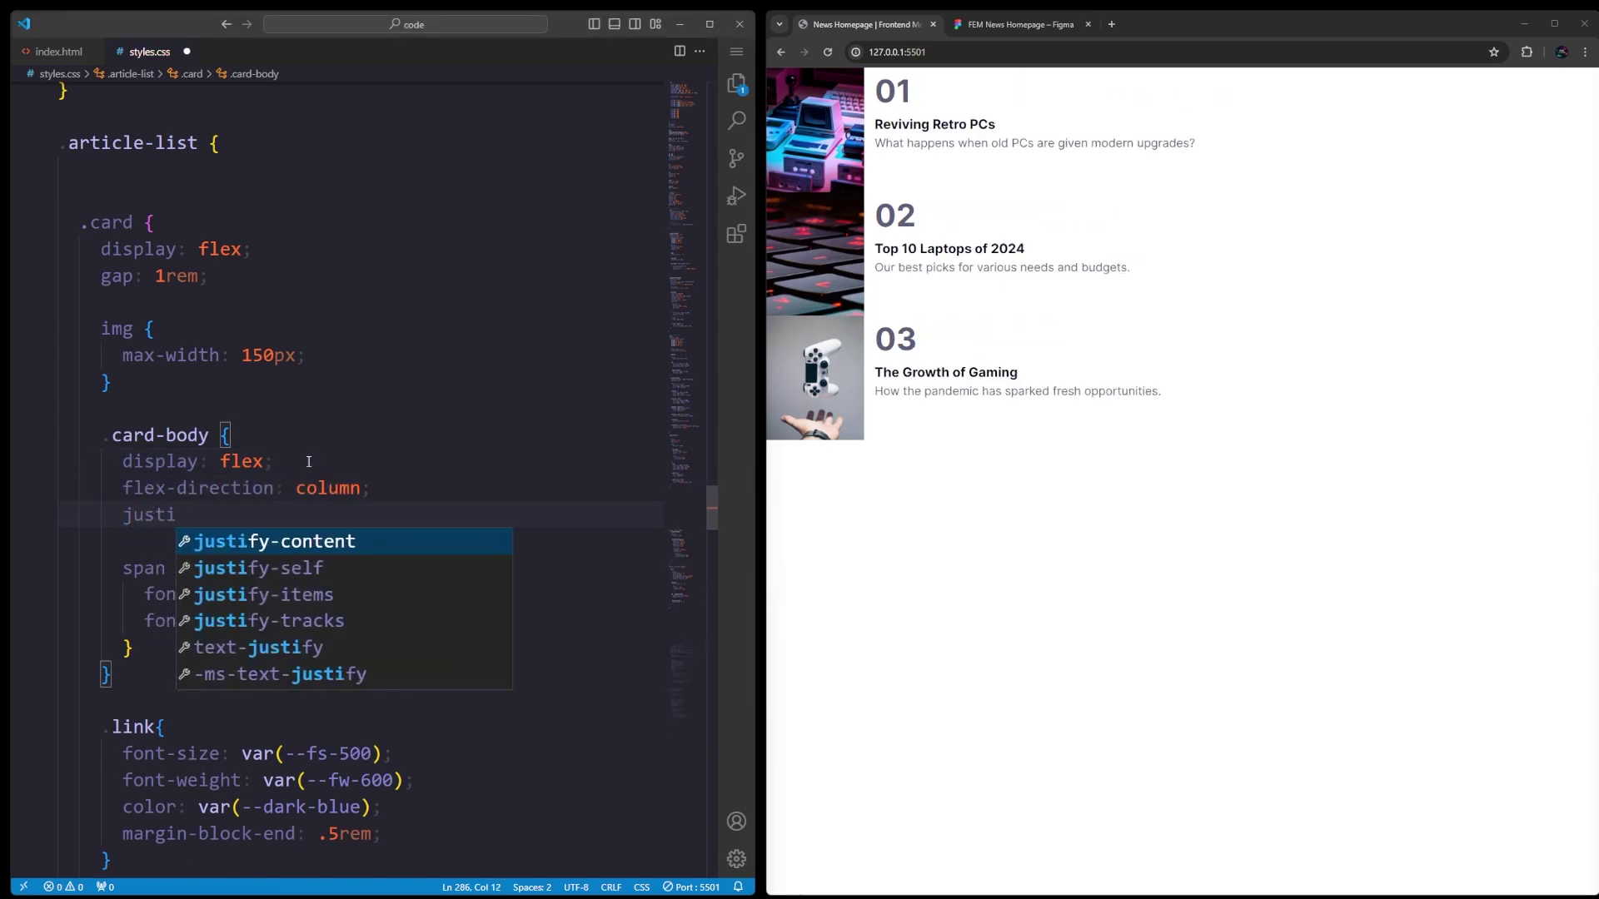
{"action": "key", "text": "Tab"}
{"action": "type", "text": "space"}
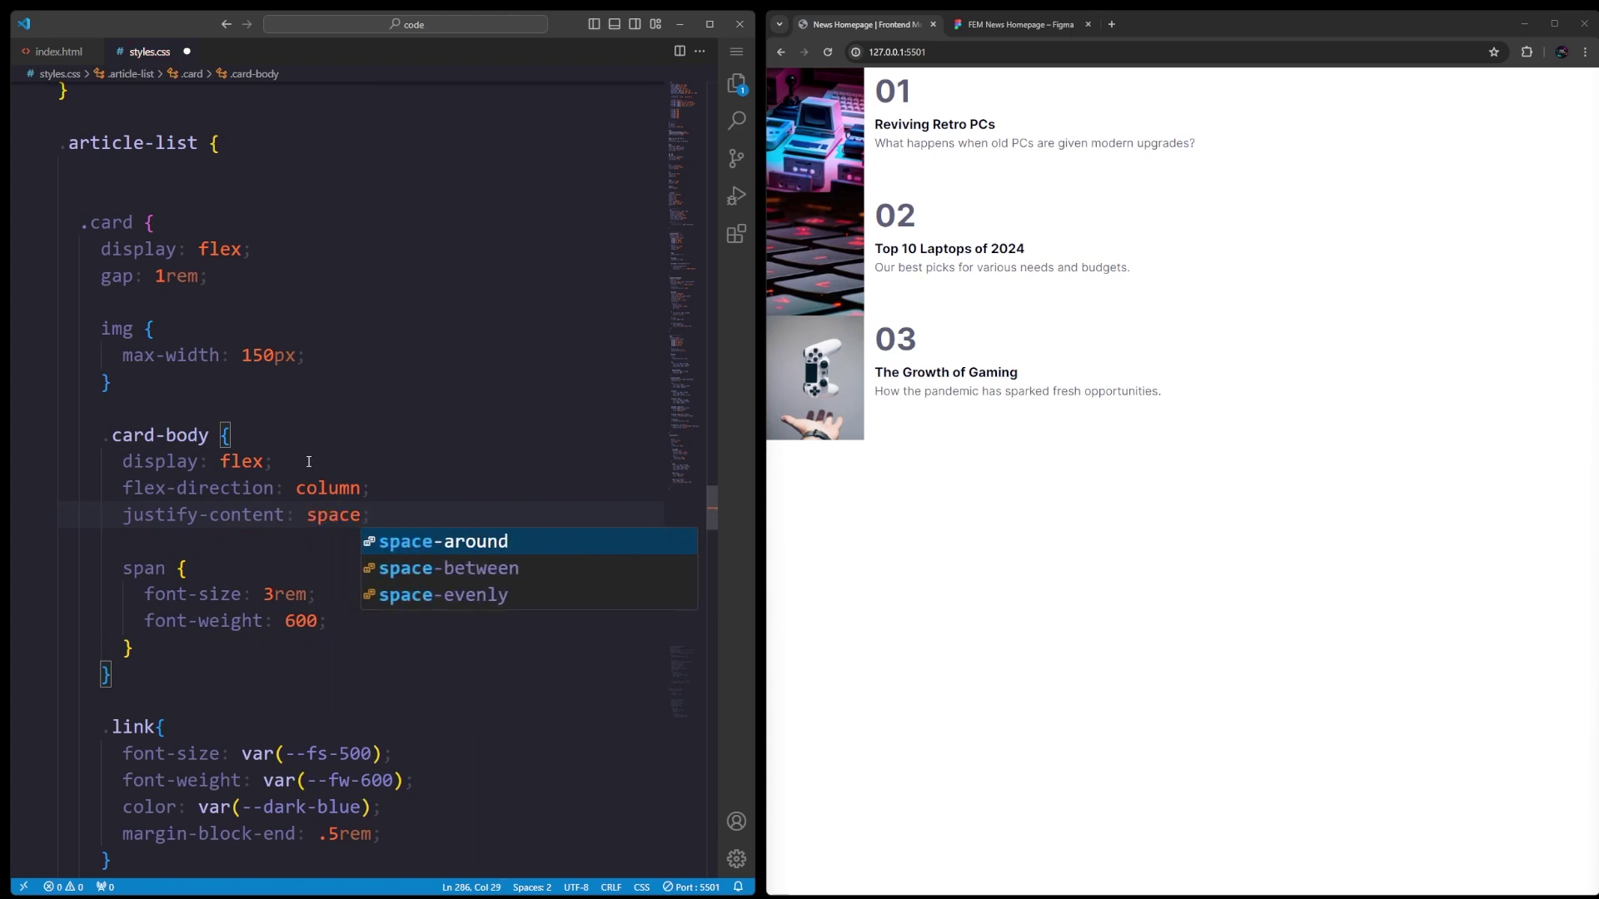
{"action": "type", "text": "-bet"}
{"action": "key", "text": "Tab"}
{"action": "key", "text": "ctrl+s"}
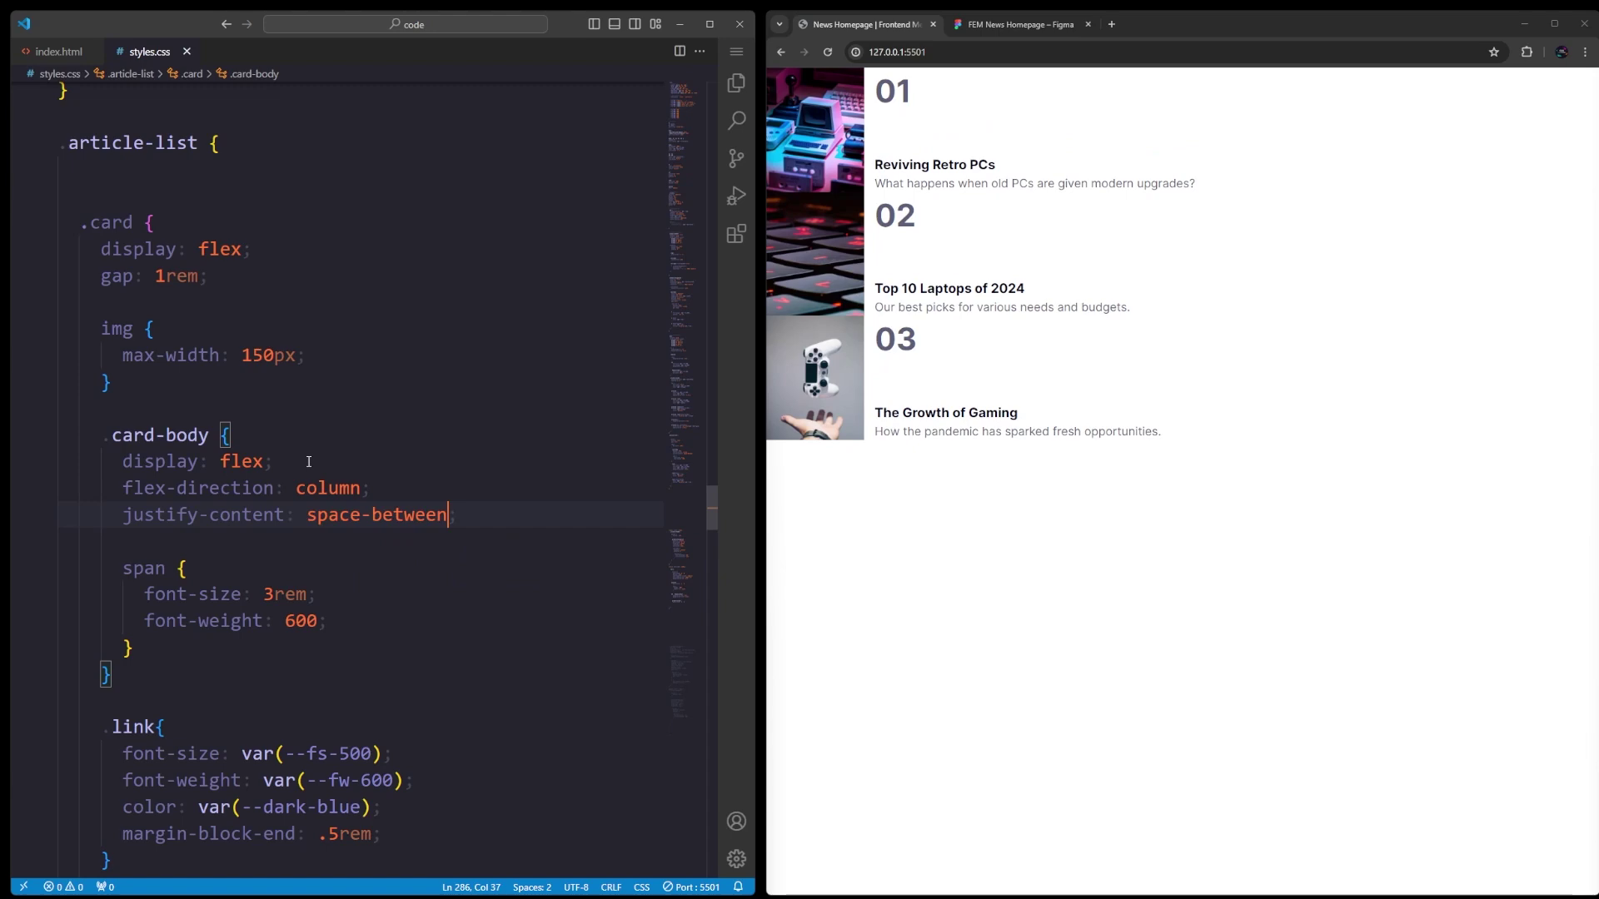
{"action": "key", "text": "alt+Tab"}
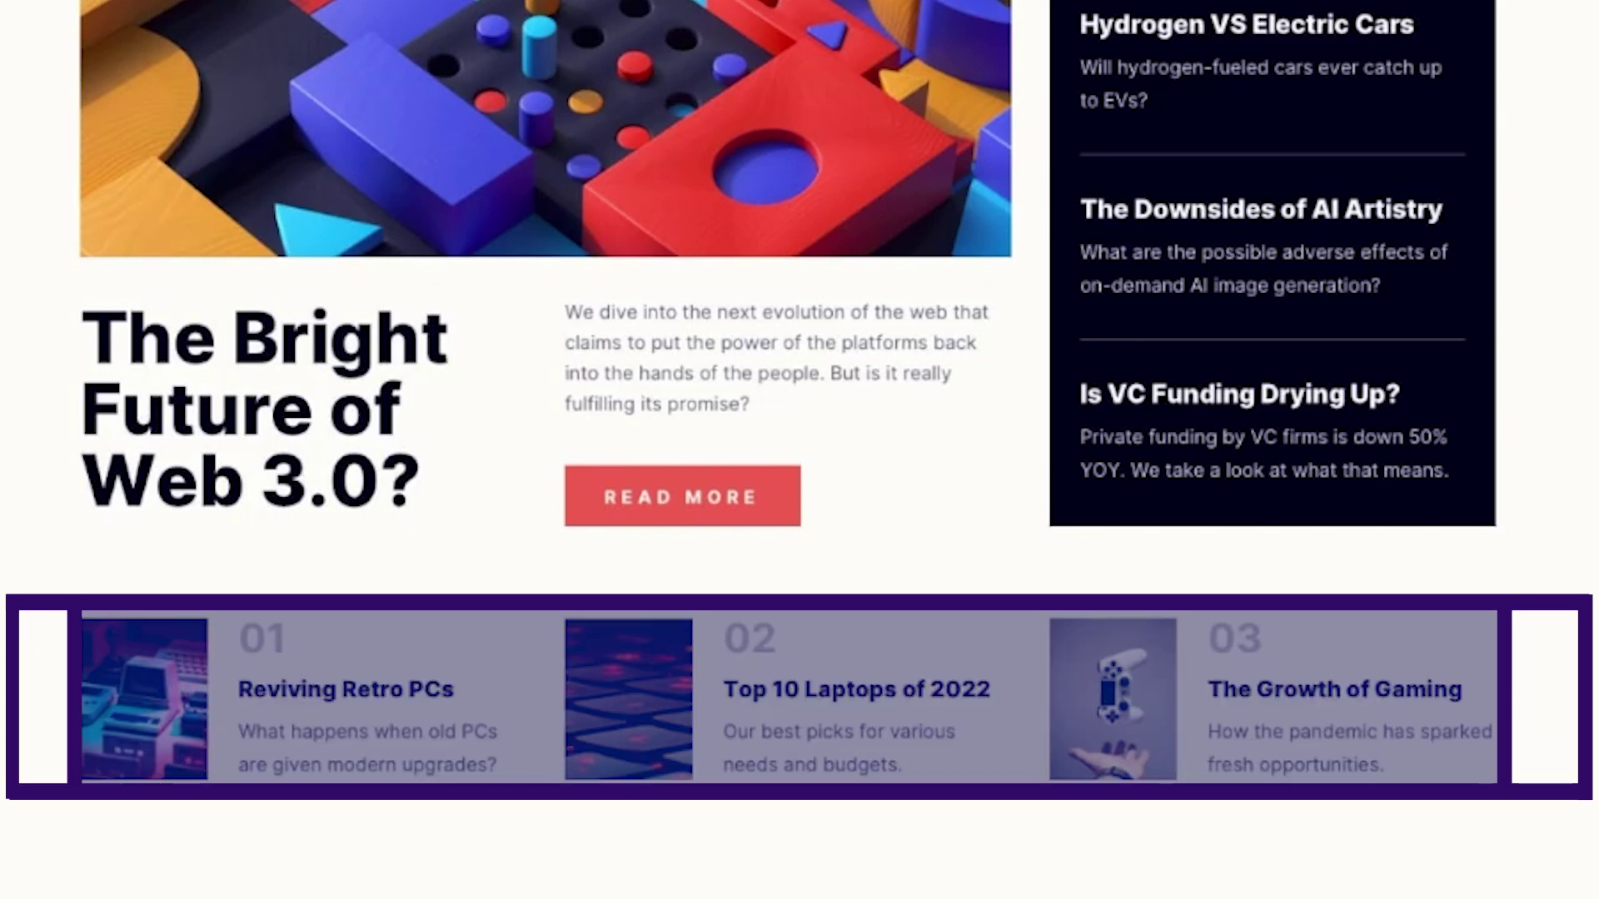
{"action": "type", "text": "d"}
{"action": "type", "text": "isplay: grid"}
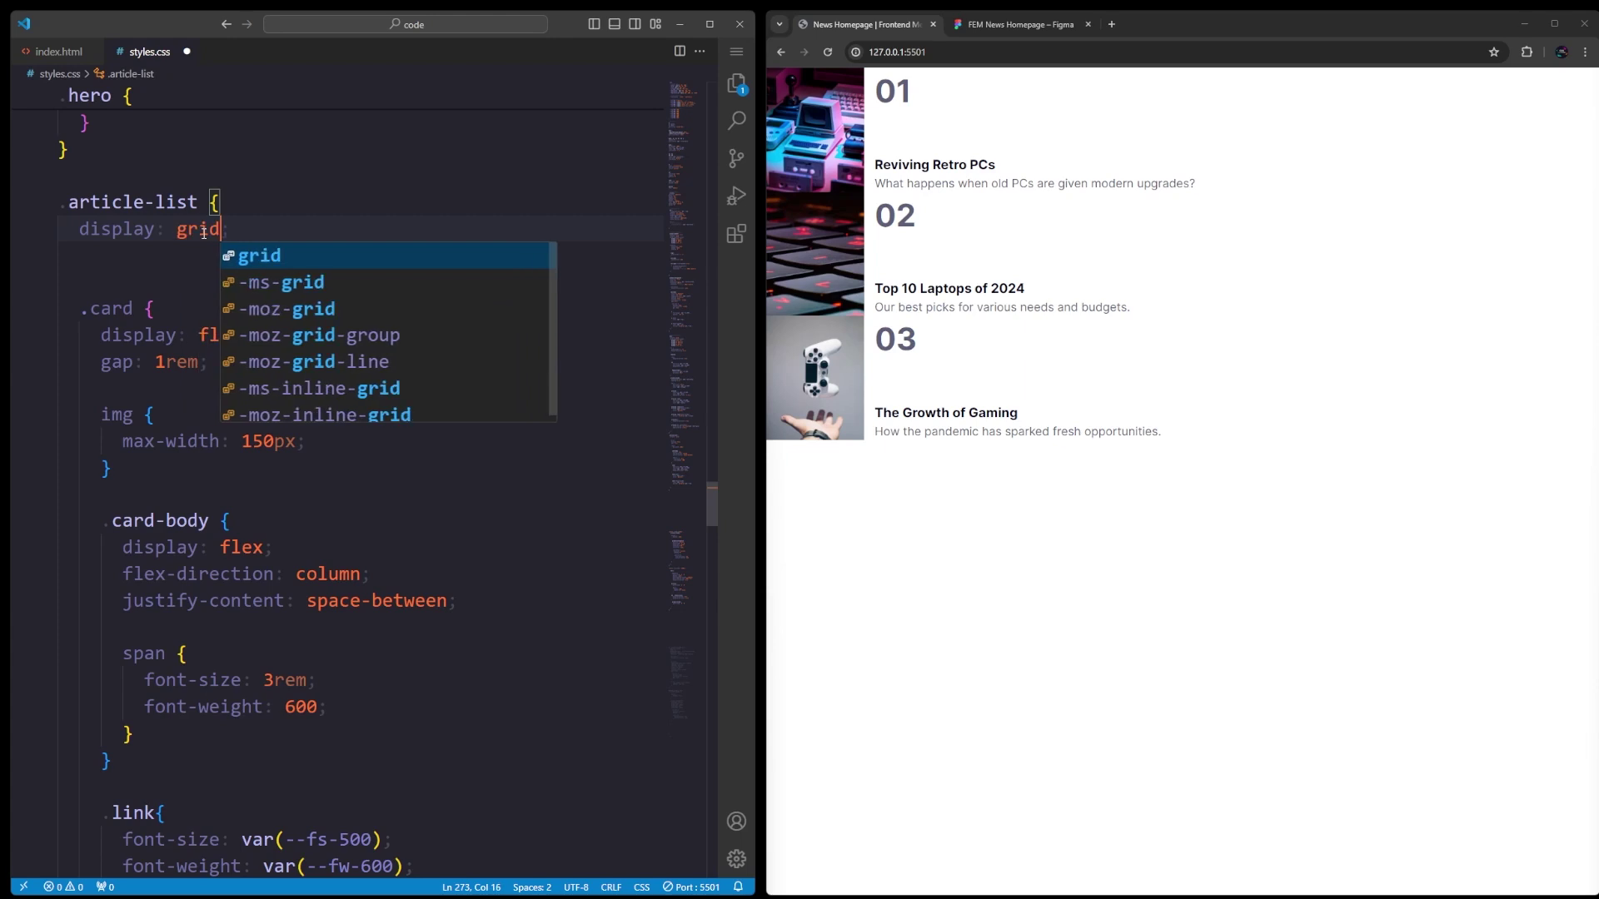
{"action": "type", "text": ";"}
Give .article-list display: grid with columns minmax(1rem,1fr) minmax(0,90rem) minmax(1rem,1fr).
{"action": "key", "text": "Return"}
{"action": "type", "text": "grid-template-columns:"}
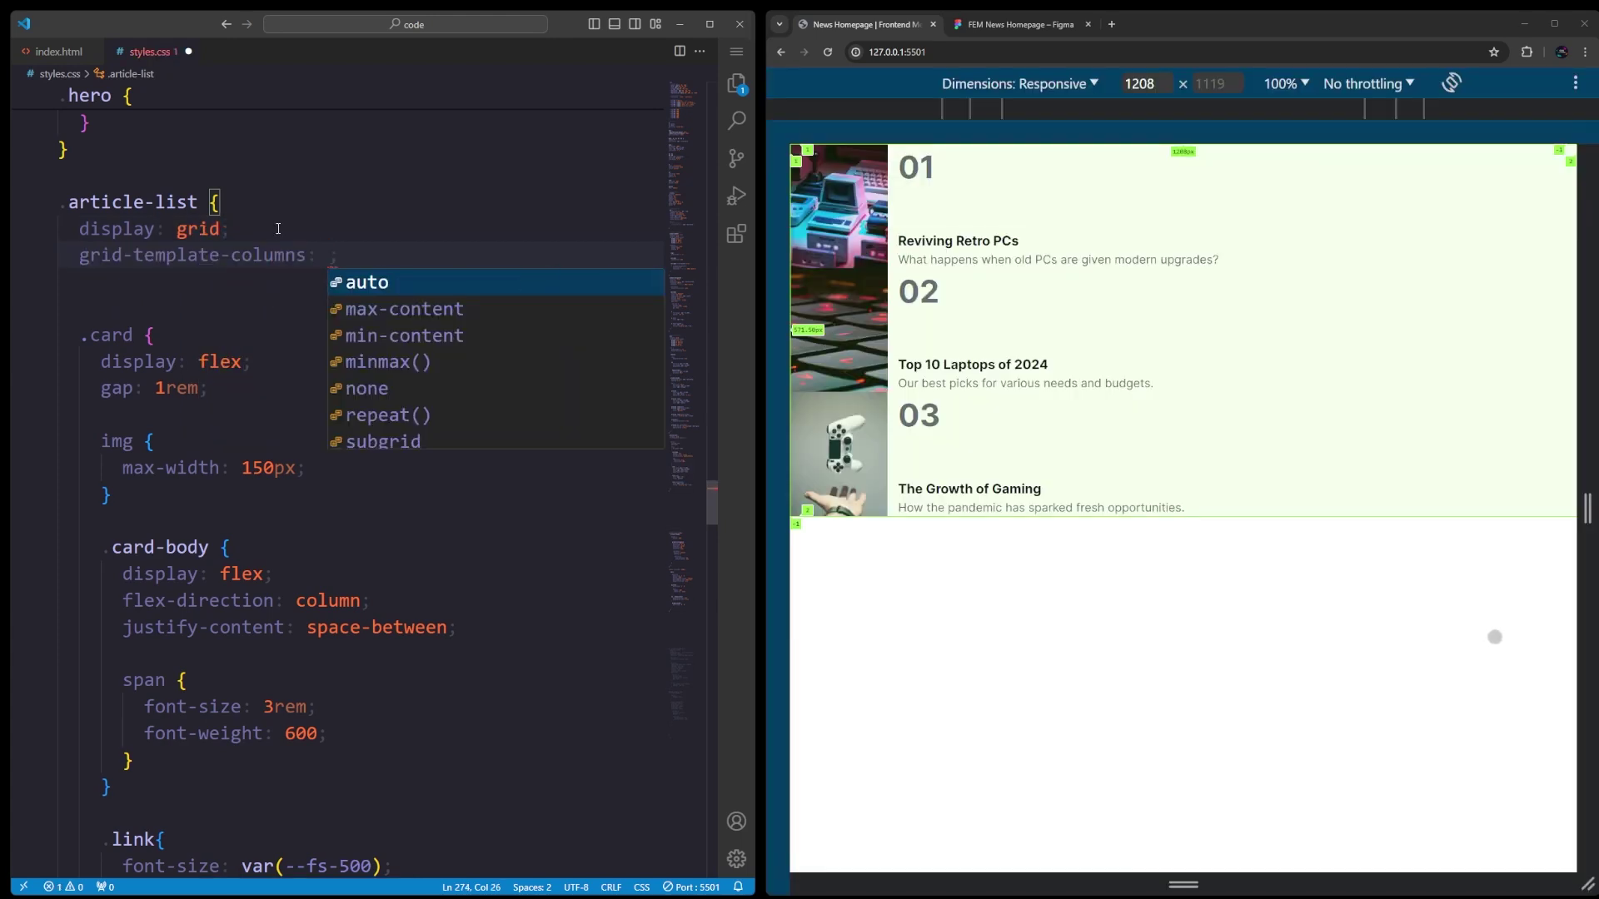
{"action": "key", "text": "Return"}
{"action": "type", "text": "mi;"}
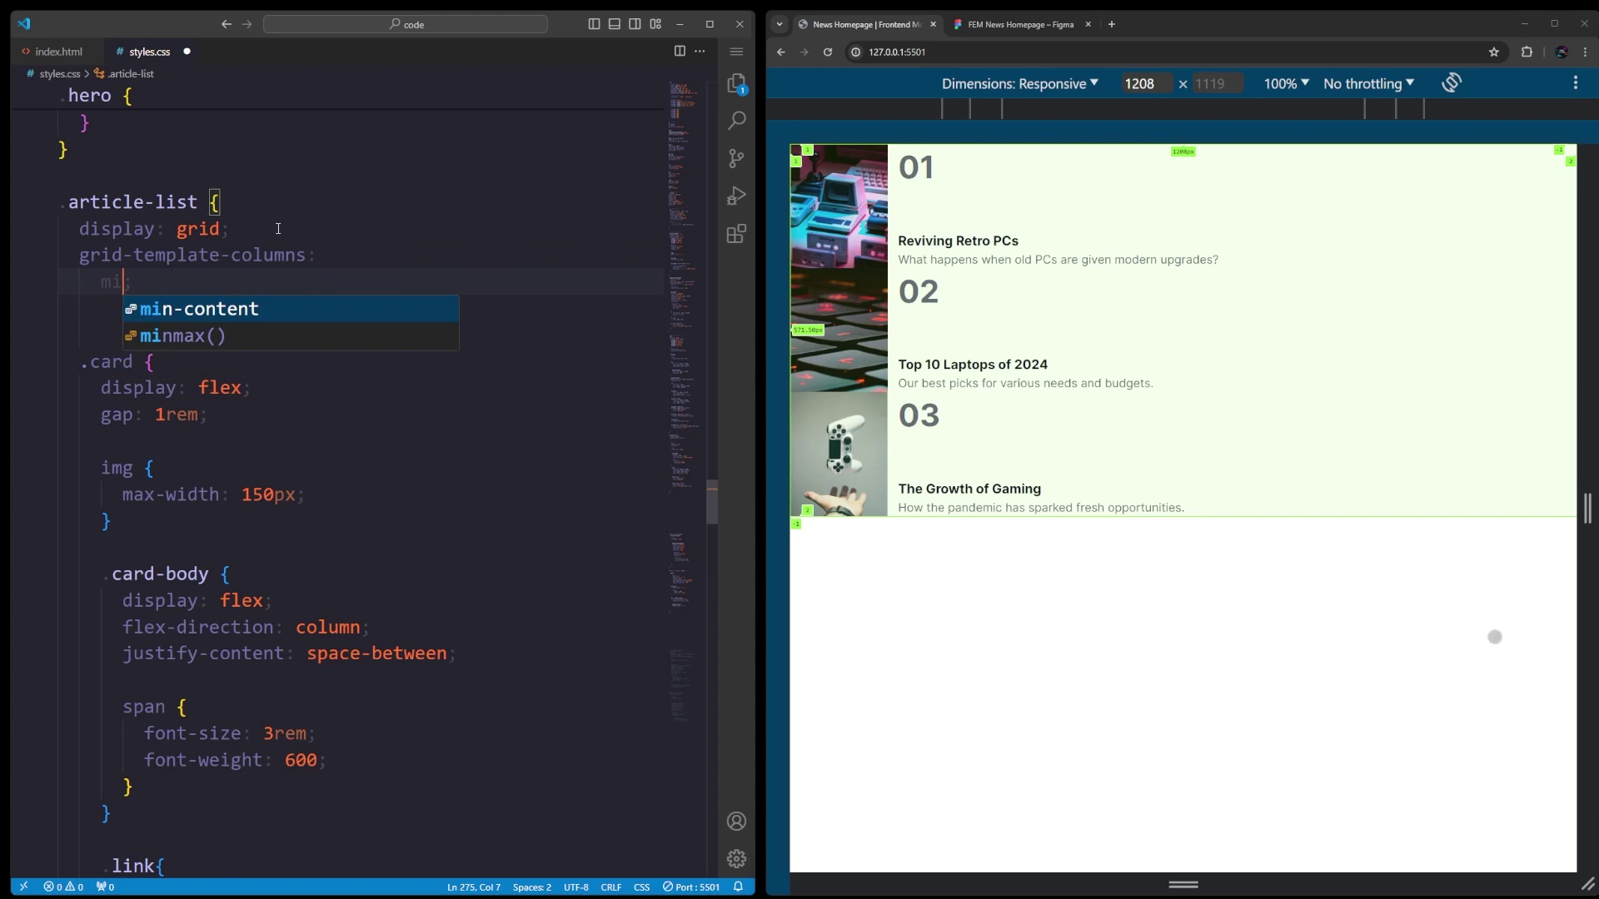
{"action": "type", "text": "minma"}
{"action": "key", "text": "Tab"}
{"action": "key", "text": "shift+alt+Down"}
{"action": "key", "text": "shift+alt+Down"}
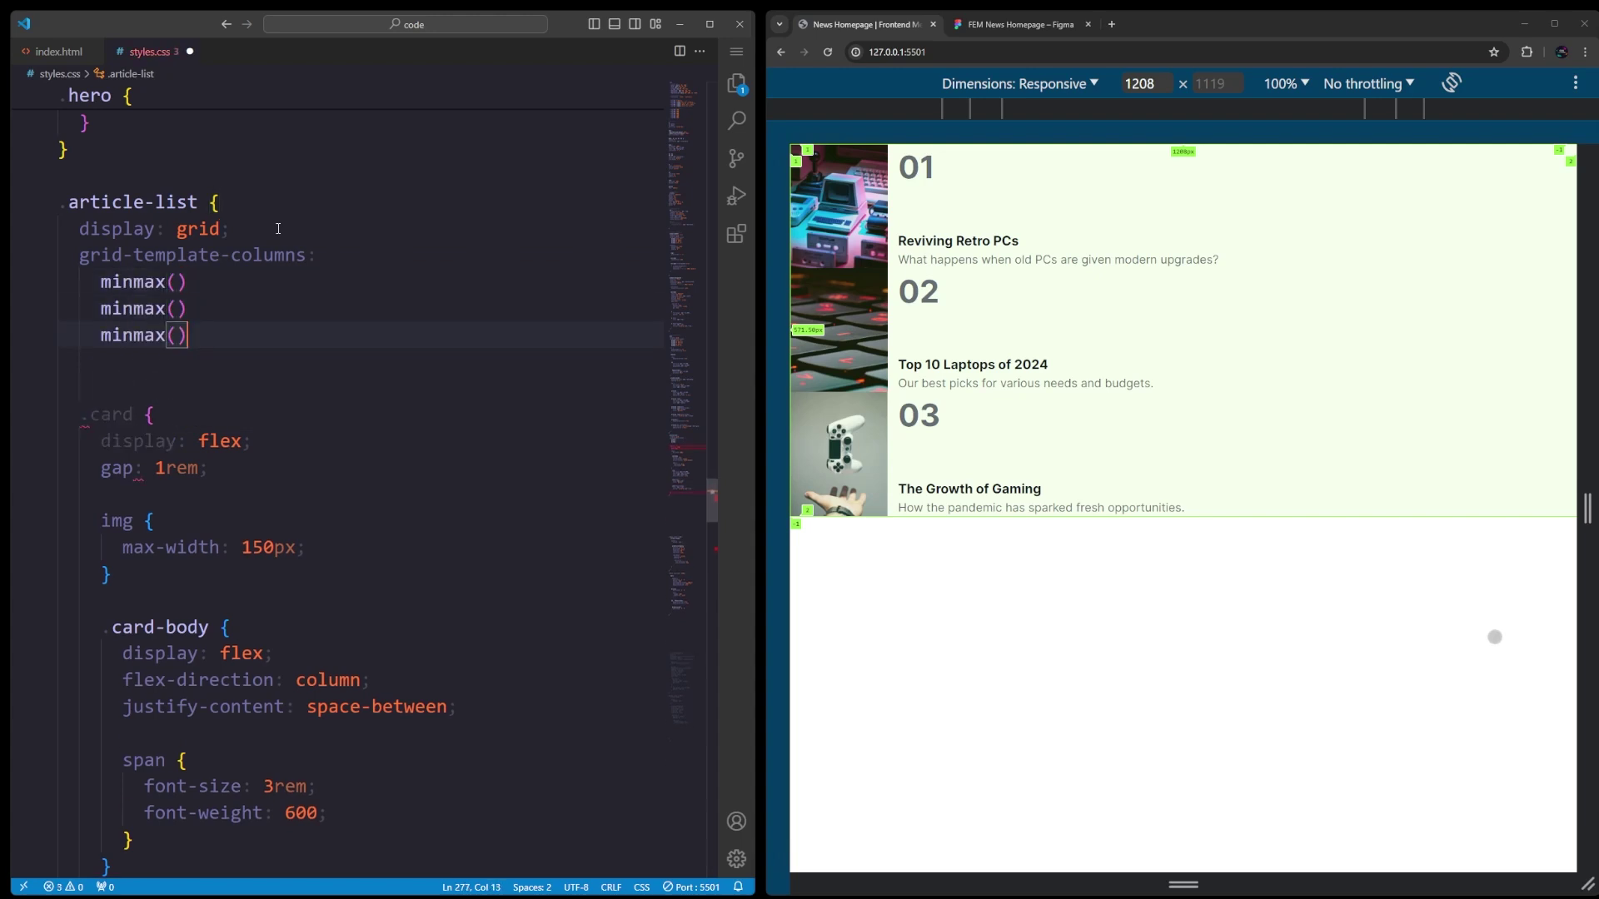
{"action": "left_click", "coordinate": [177, 281], "text": "alt"}
{"action": "type", "text": ";"}
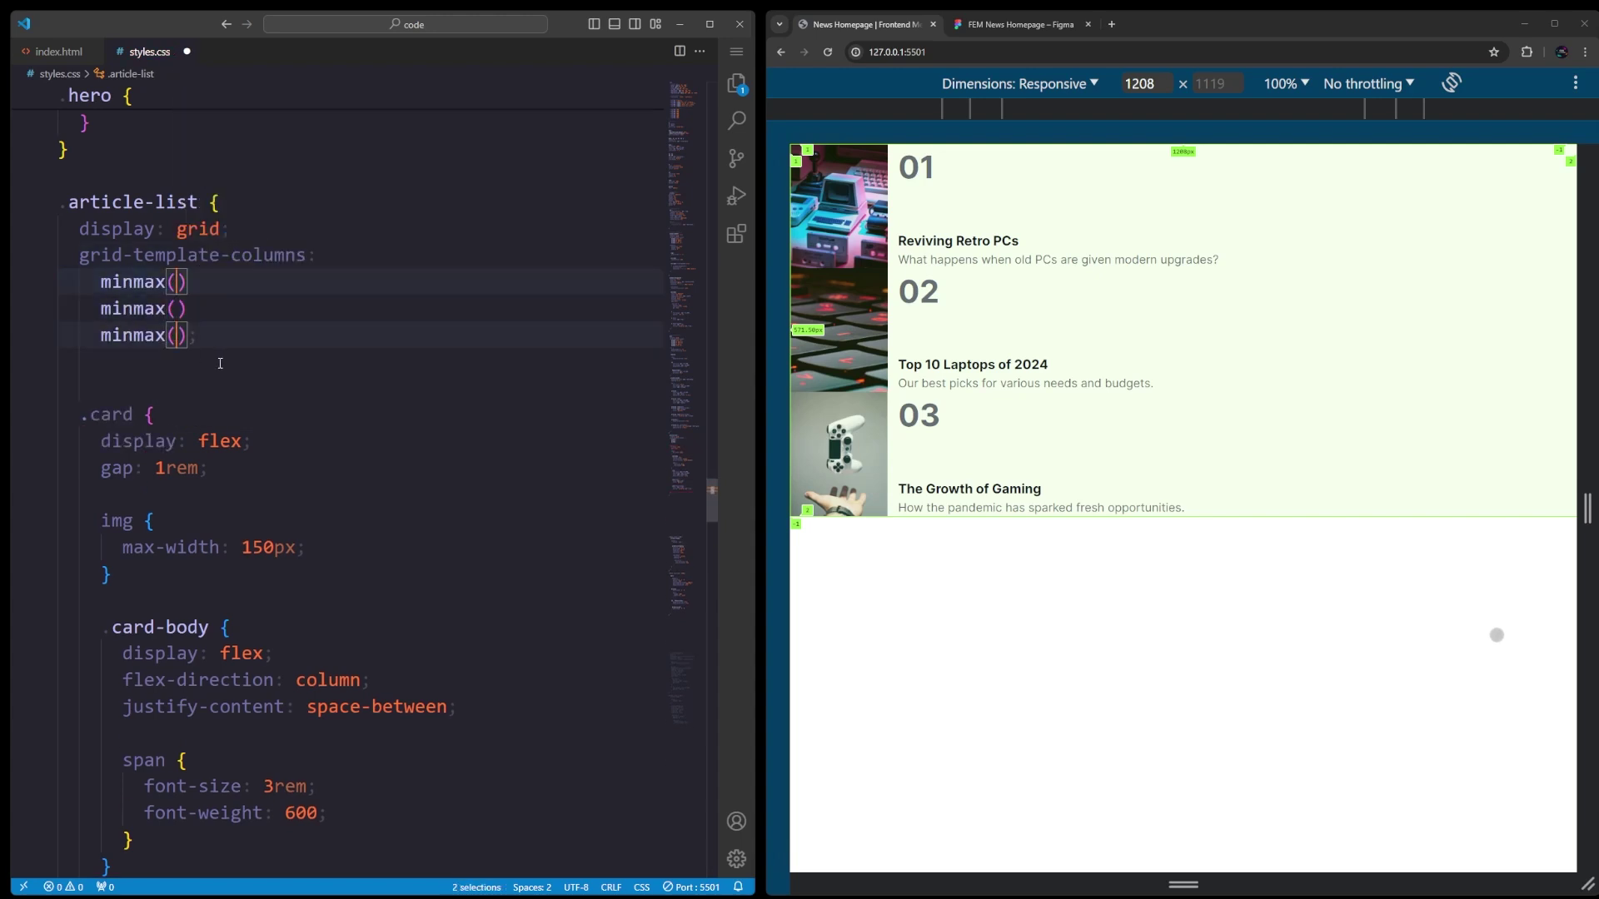
{"action": "type", "text": "1rem, 1fr"}
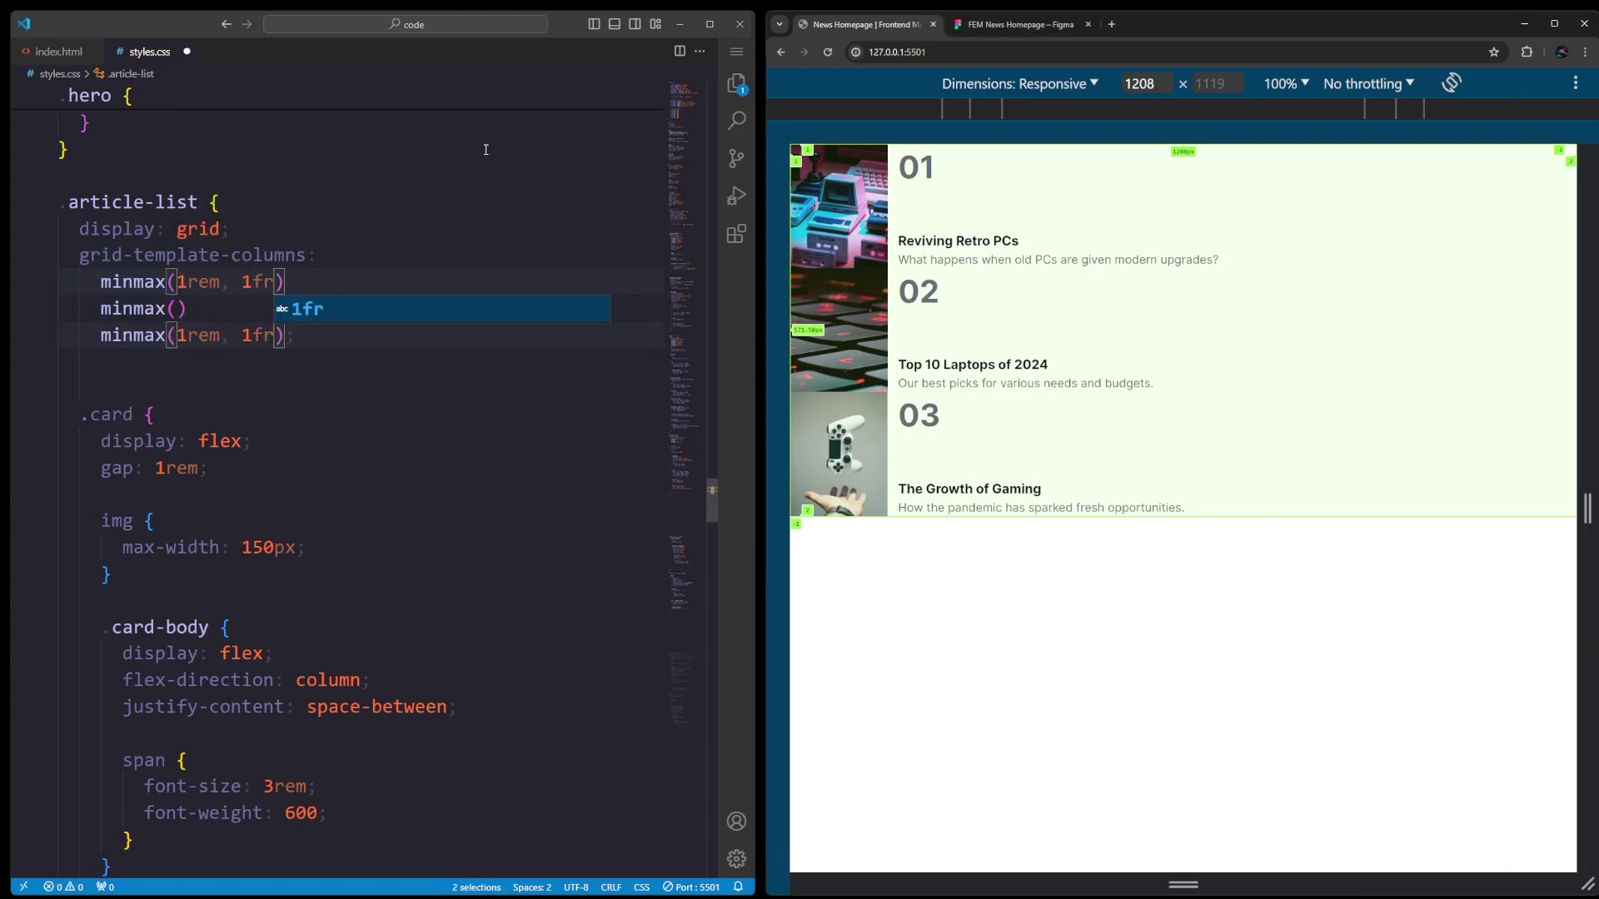
{"action": "key", "text": "Escape"}
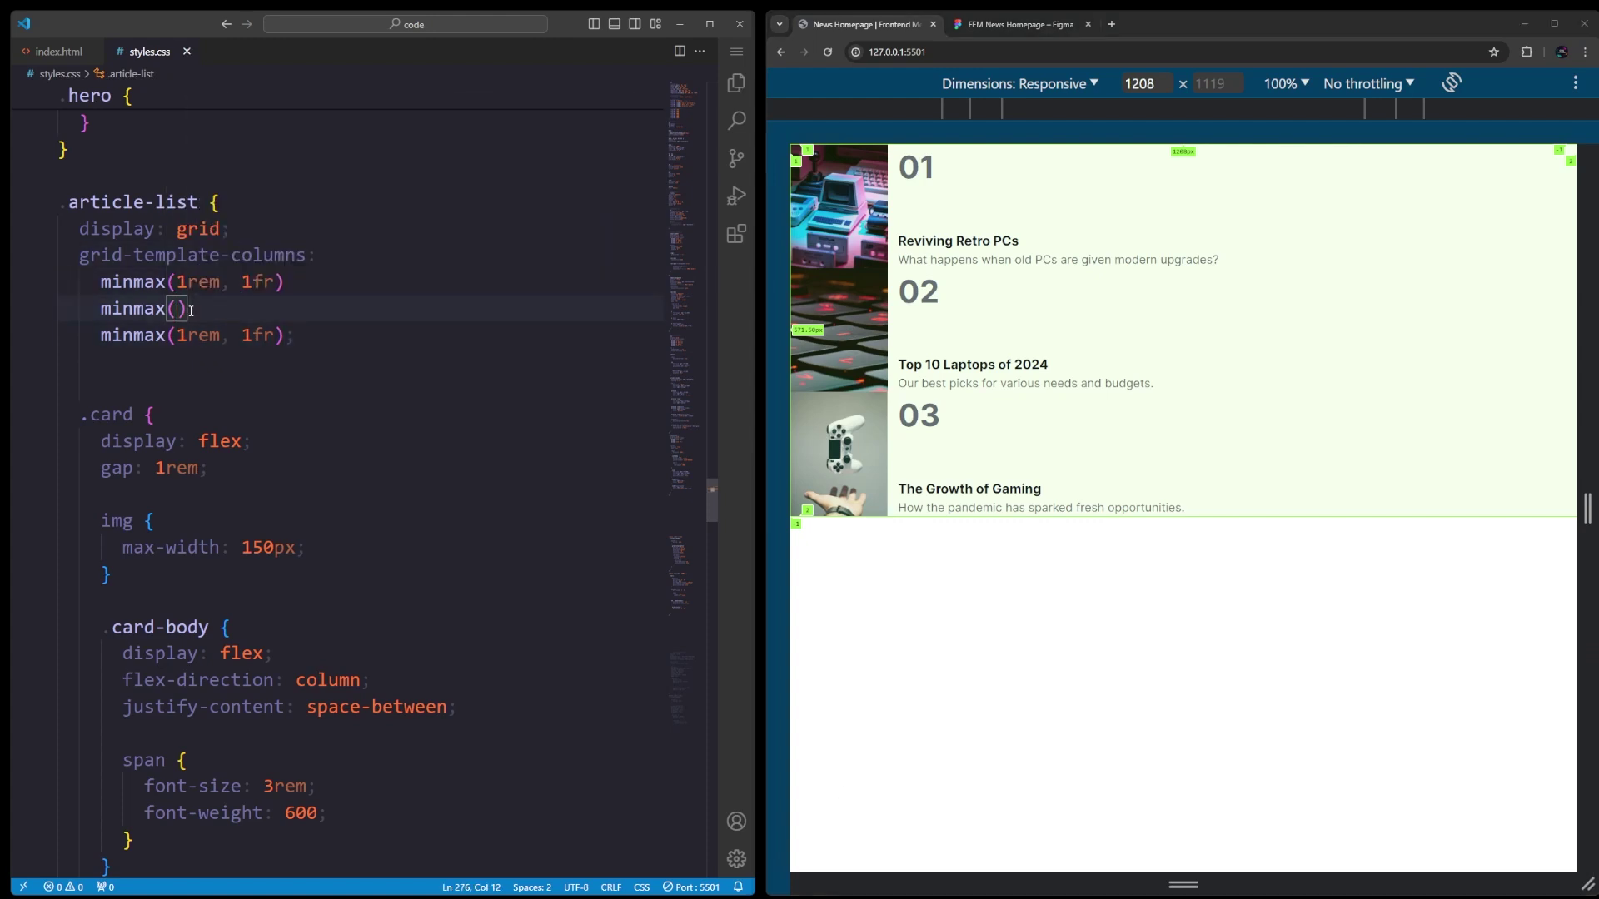
{"action": "key", "text": "alt+Tab"}
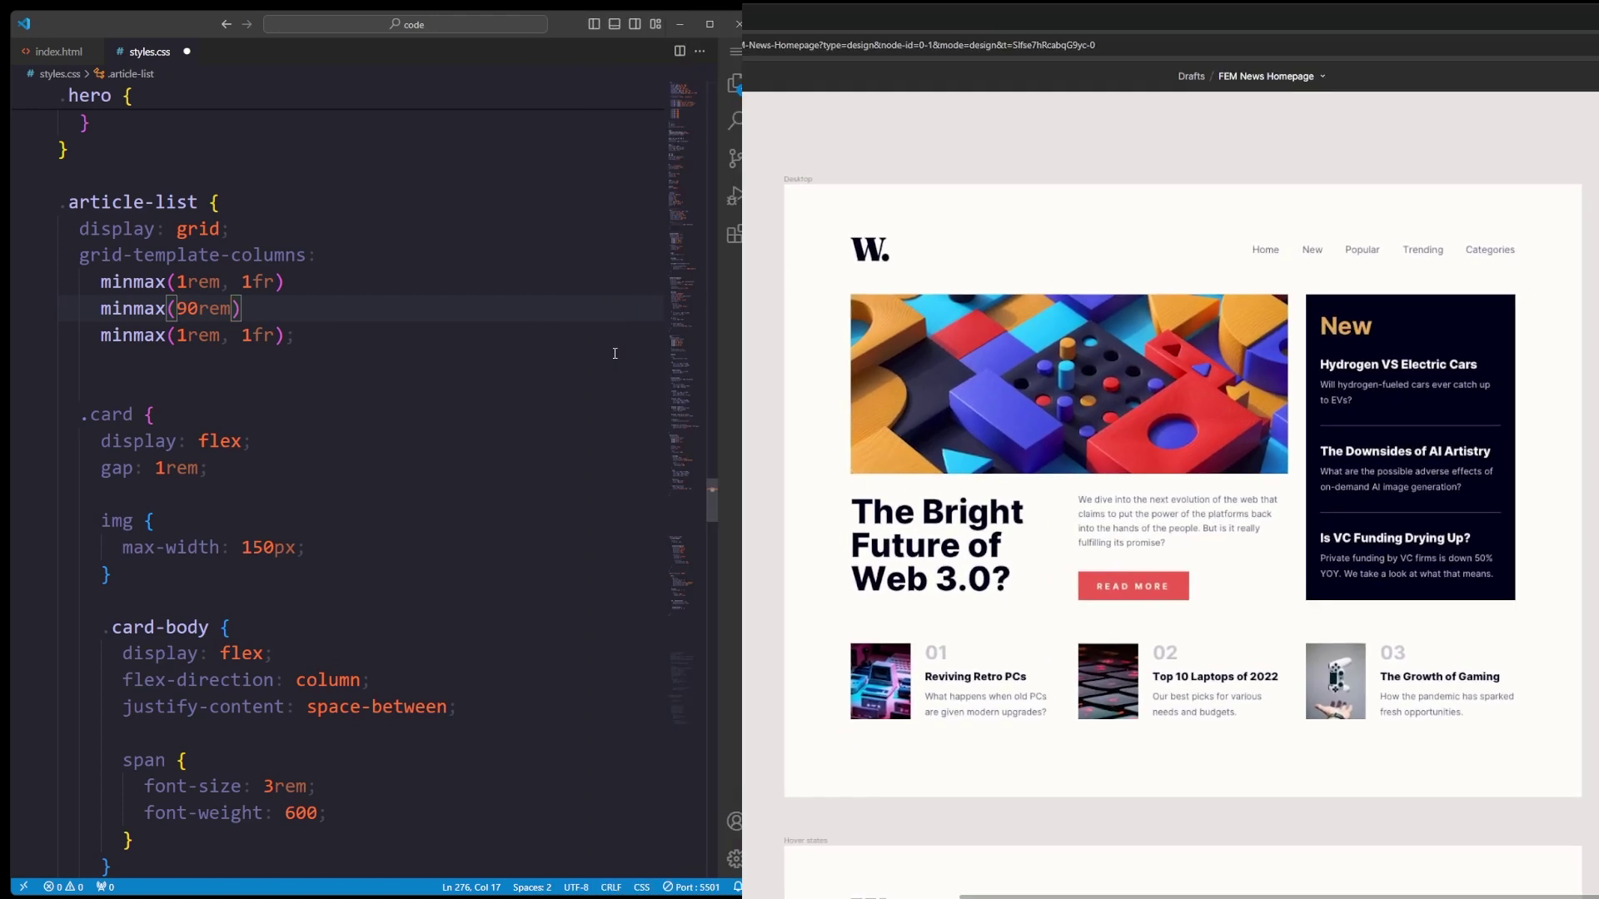
{"action": "key", "text": "Left"}
{"action": "key", "text": "Left"}
{"action": "key", "text": "Left"}
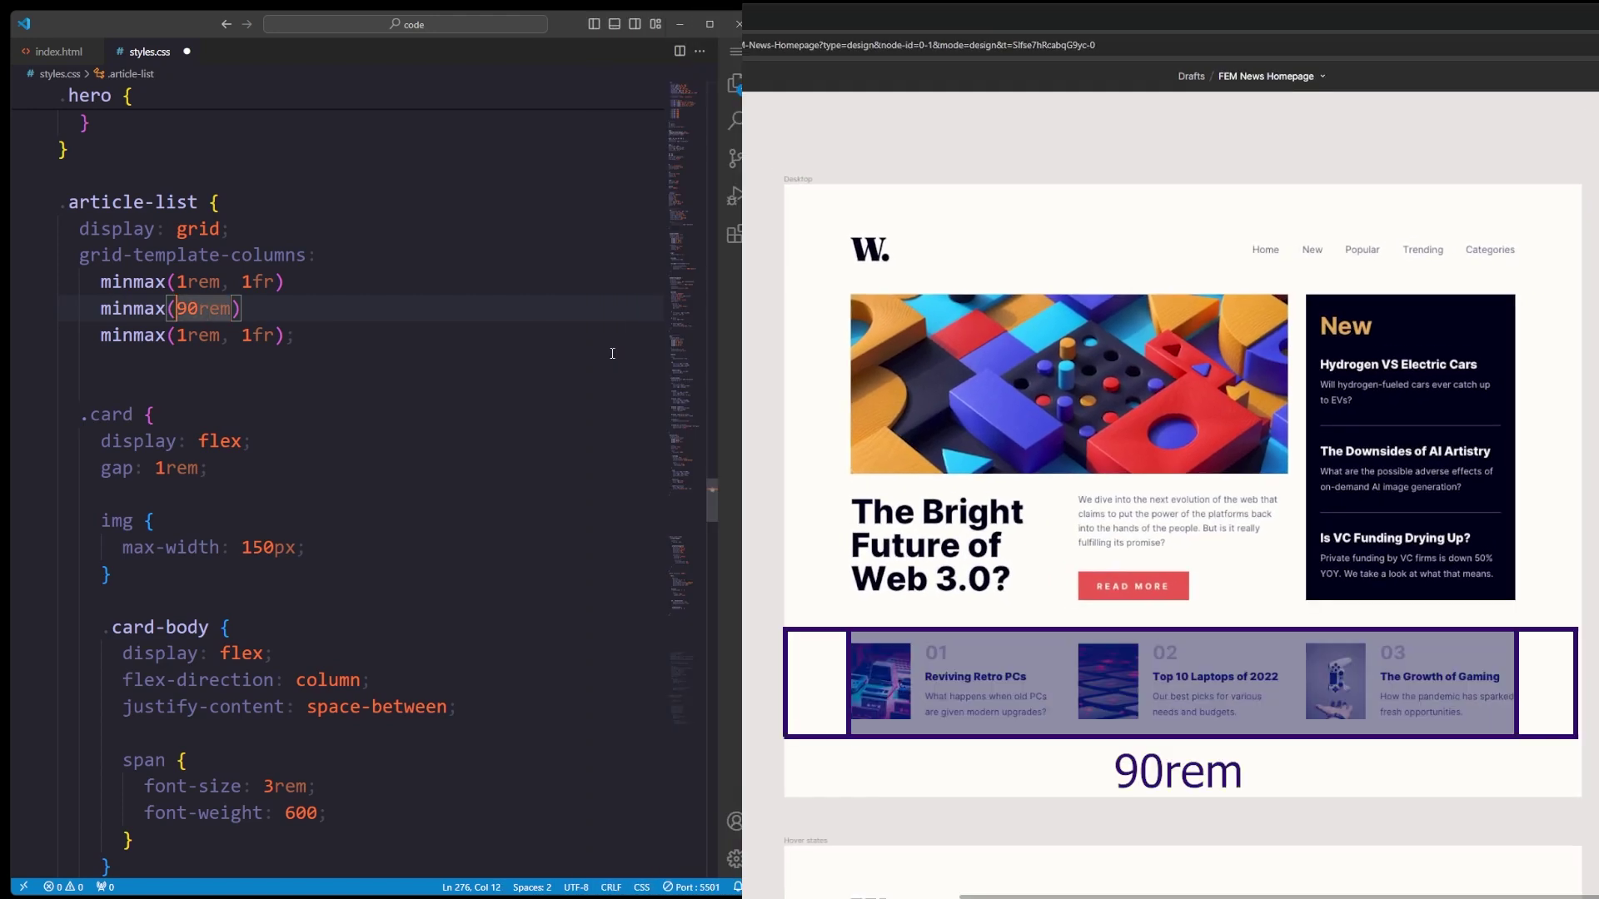
{"action": "type", "text": "0,"}
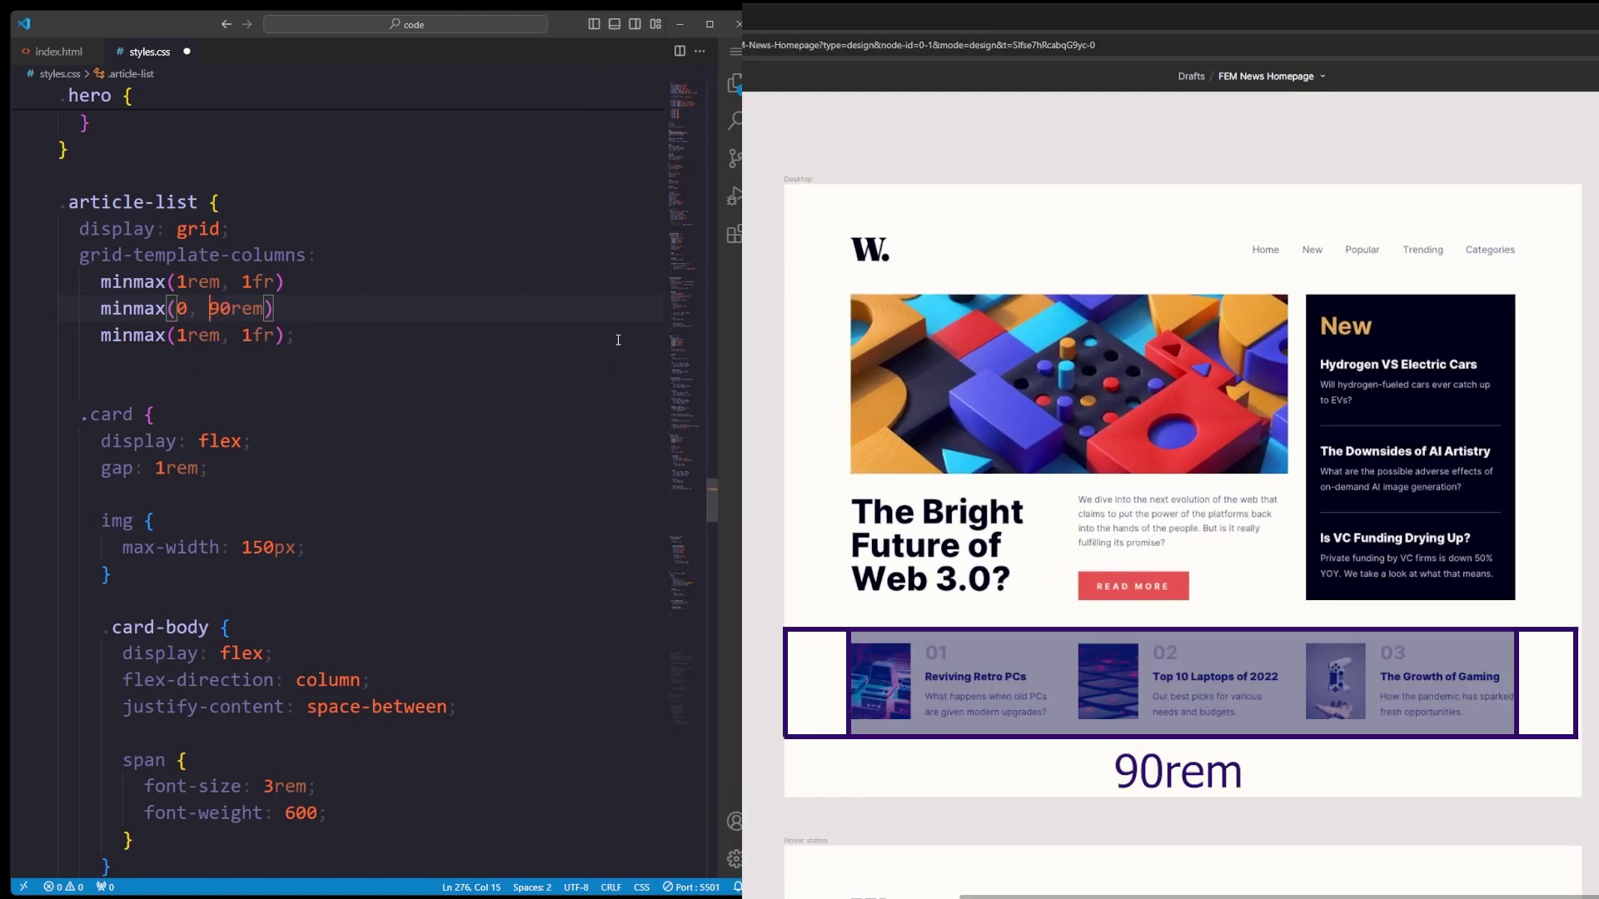
Add a nested '& > div' grid rule placed in grid-column 2 / 3, and save.
{"action": "key", "text": "End"}
{"action": "key", "text": "Return"}
{"action": "key", "text": "Return"}
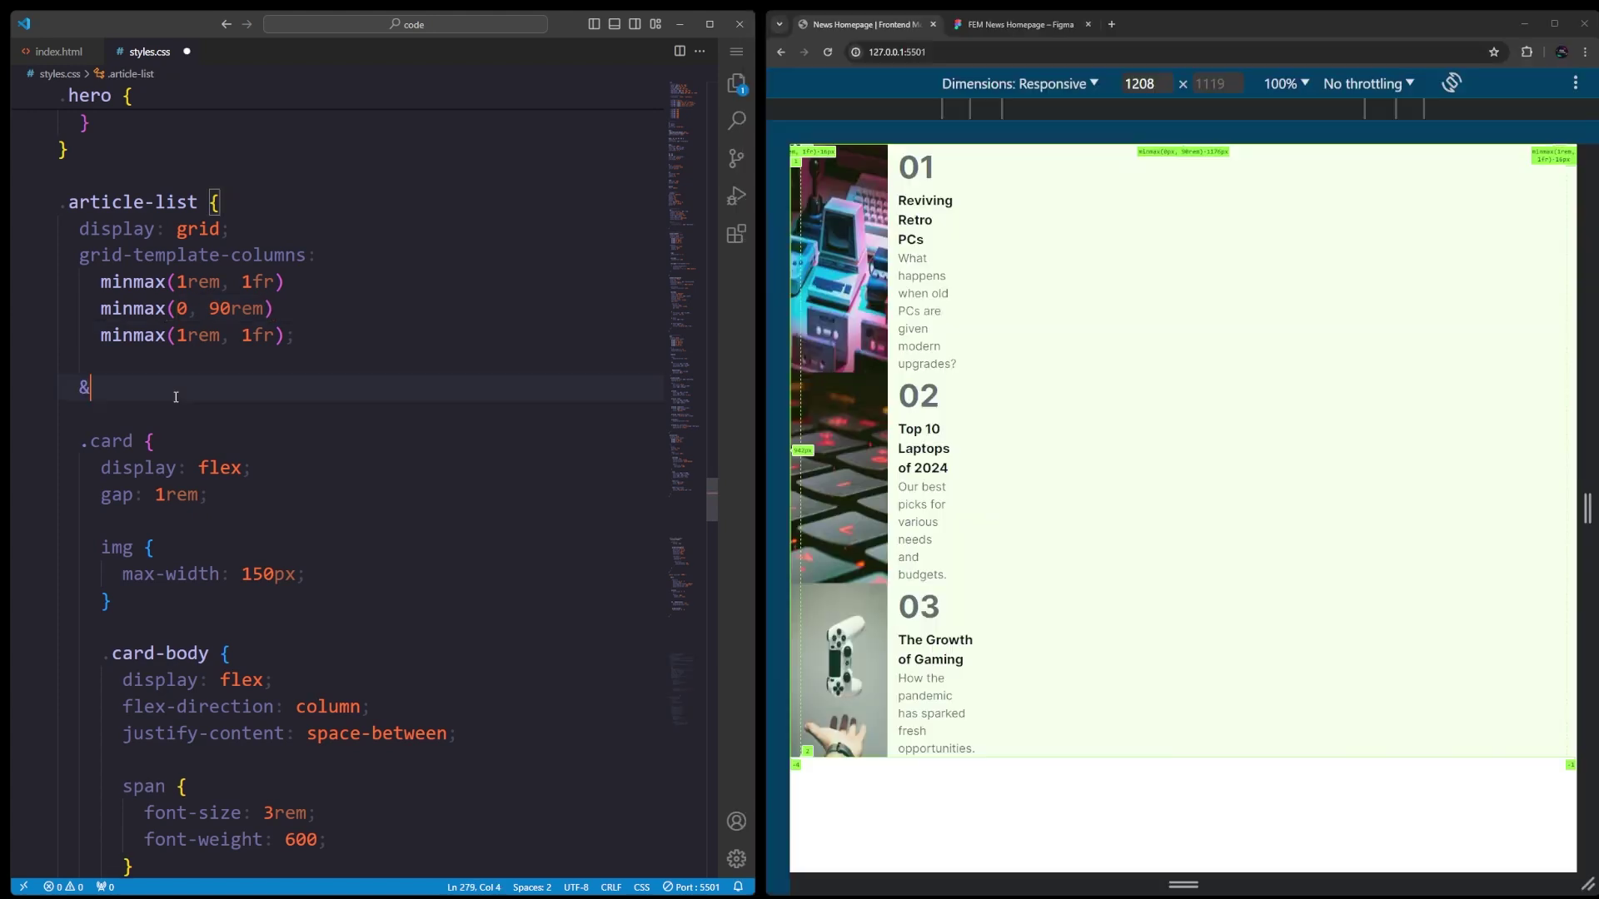
{"action": "type", "text": "& > div {"}
{"action": "key", "text": "Return"}
{"action": "type", "text": "gird-col"}
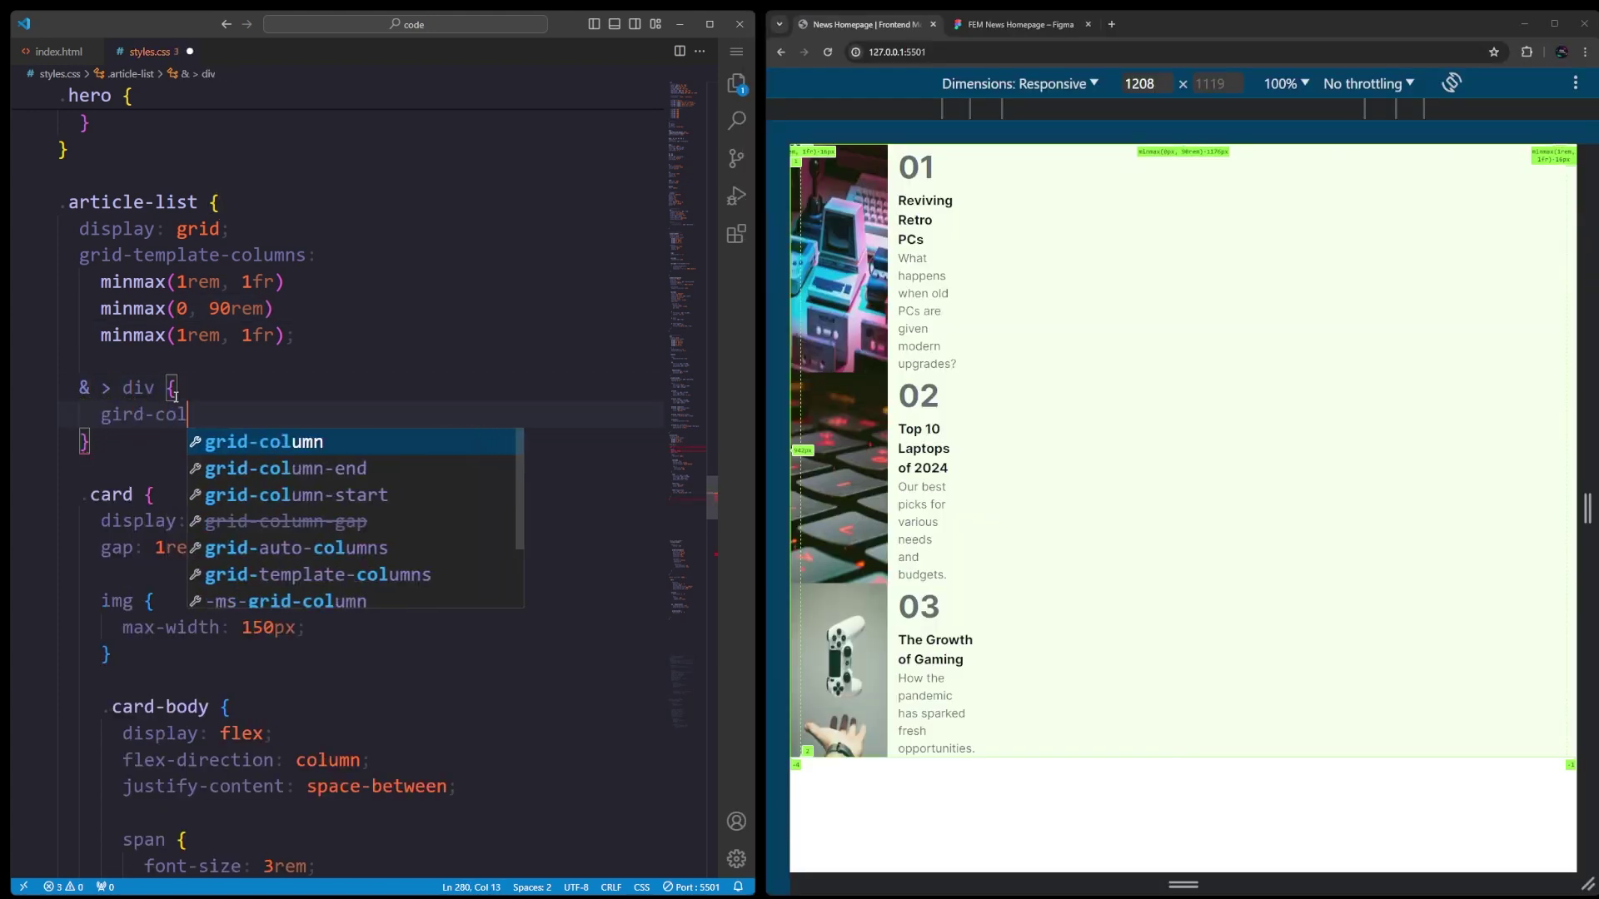
{"action": "key", "text": "Return"}
{"action": "type", "text": "2 / 3;"}
{"action": "key", "text": "ctrl+s"}
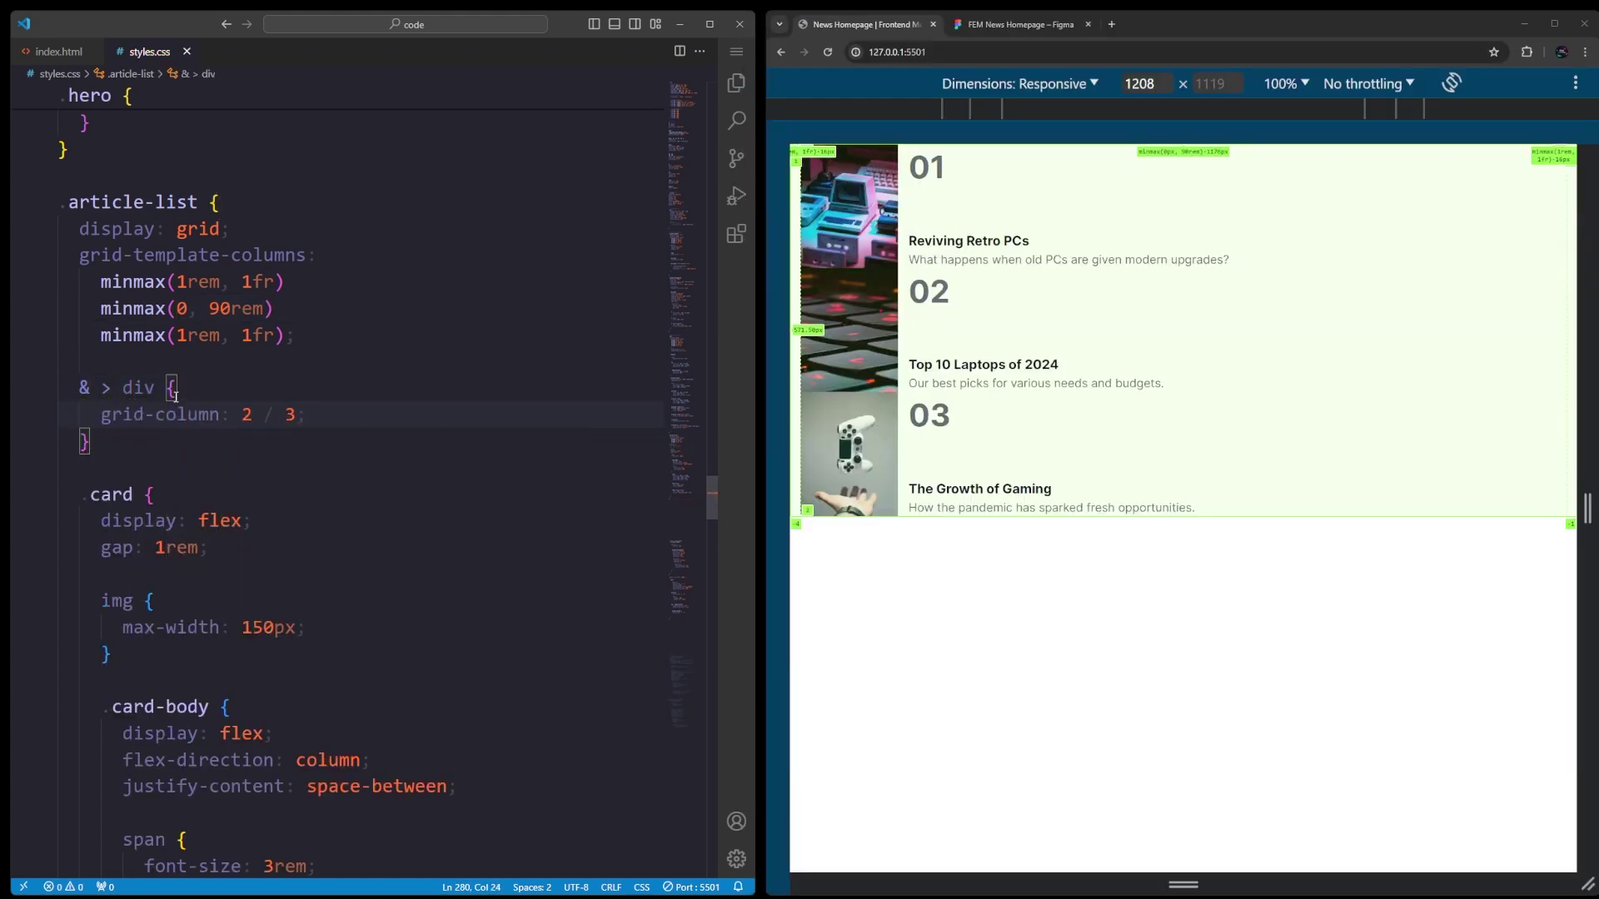
Give the article list margin: 4rem 0 2rem and save.
{"action": "left_click", "coordinate": [300, 338]}
{"action": "key", "text": "Return"}
{"action": "type", "text": "margin"}
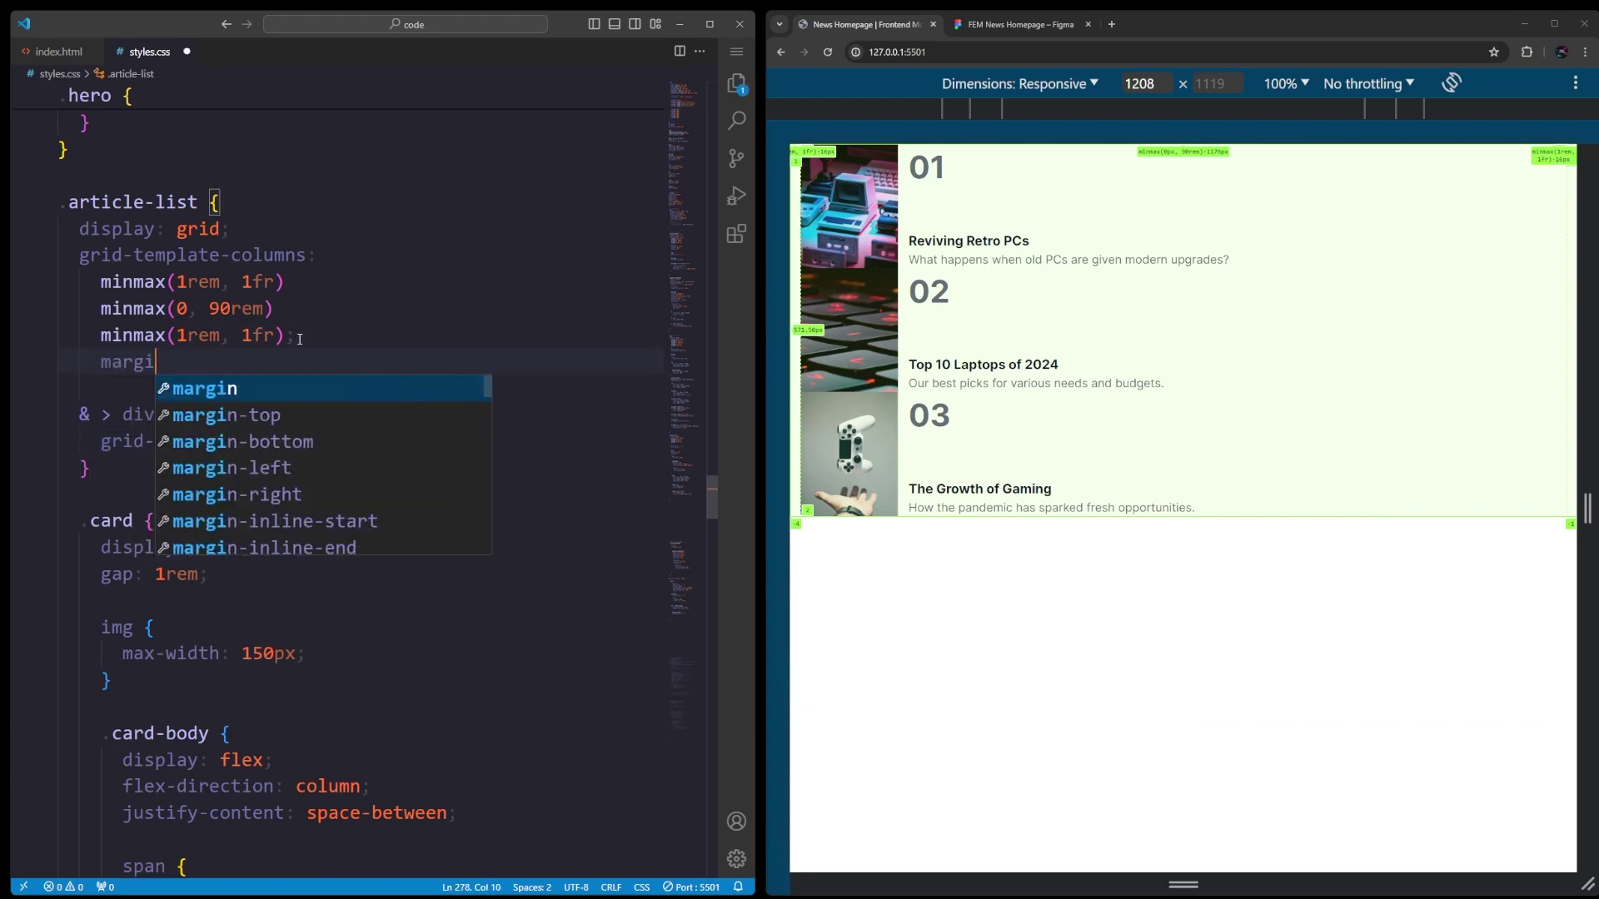
{"action": "key", "text": "Return"}
{"action": "type", "text": "4rem 0 2rem;"}
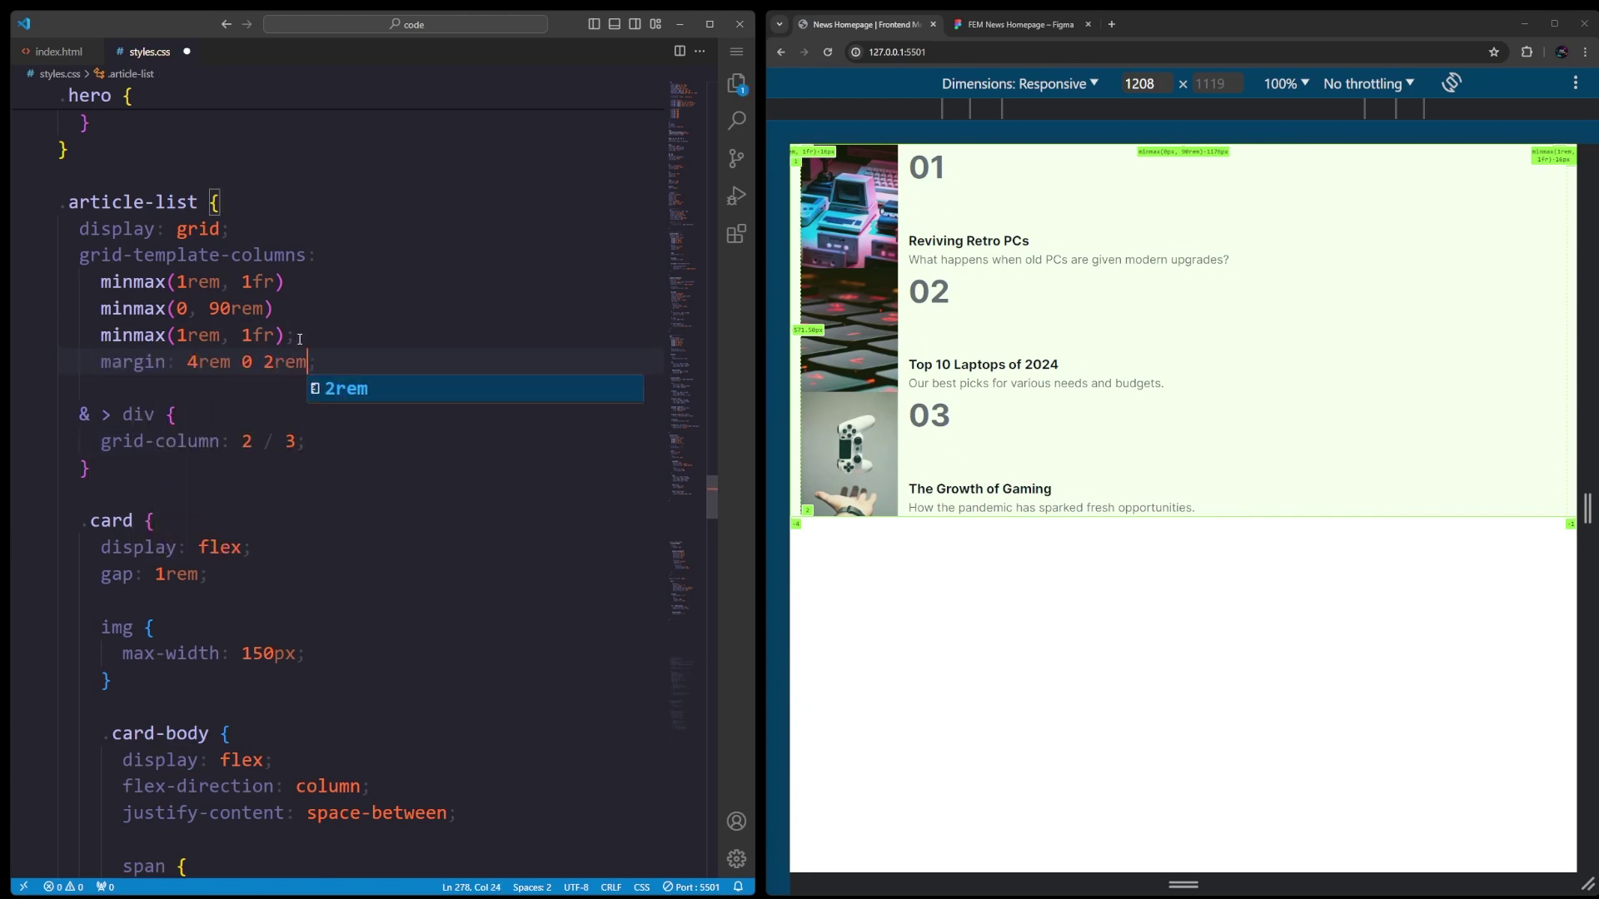
{"action": "key", "text": "ctrl+s"}
Maximize the browser and resize the responsive viewport very wide, then narrower.
{"action": "key", "text": "Escape"}
{"action": "double_click", "coordinate": [1205, 22]}
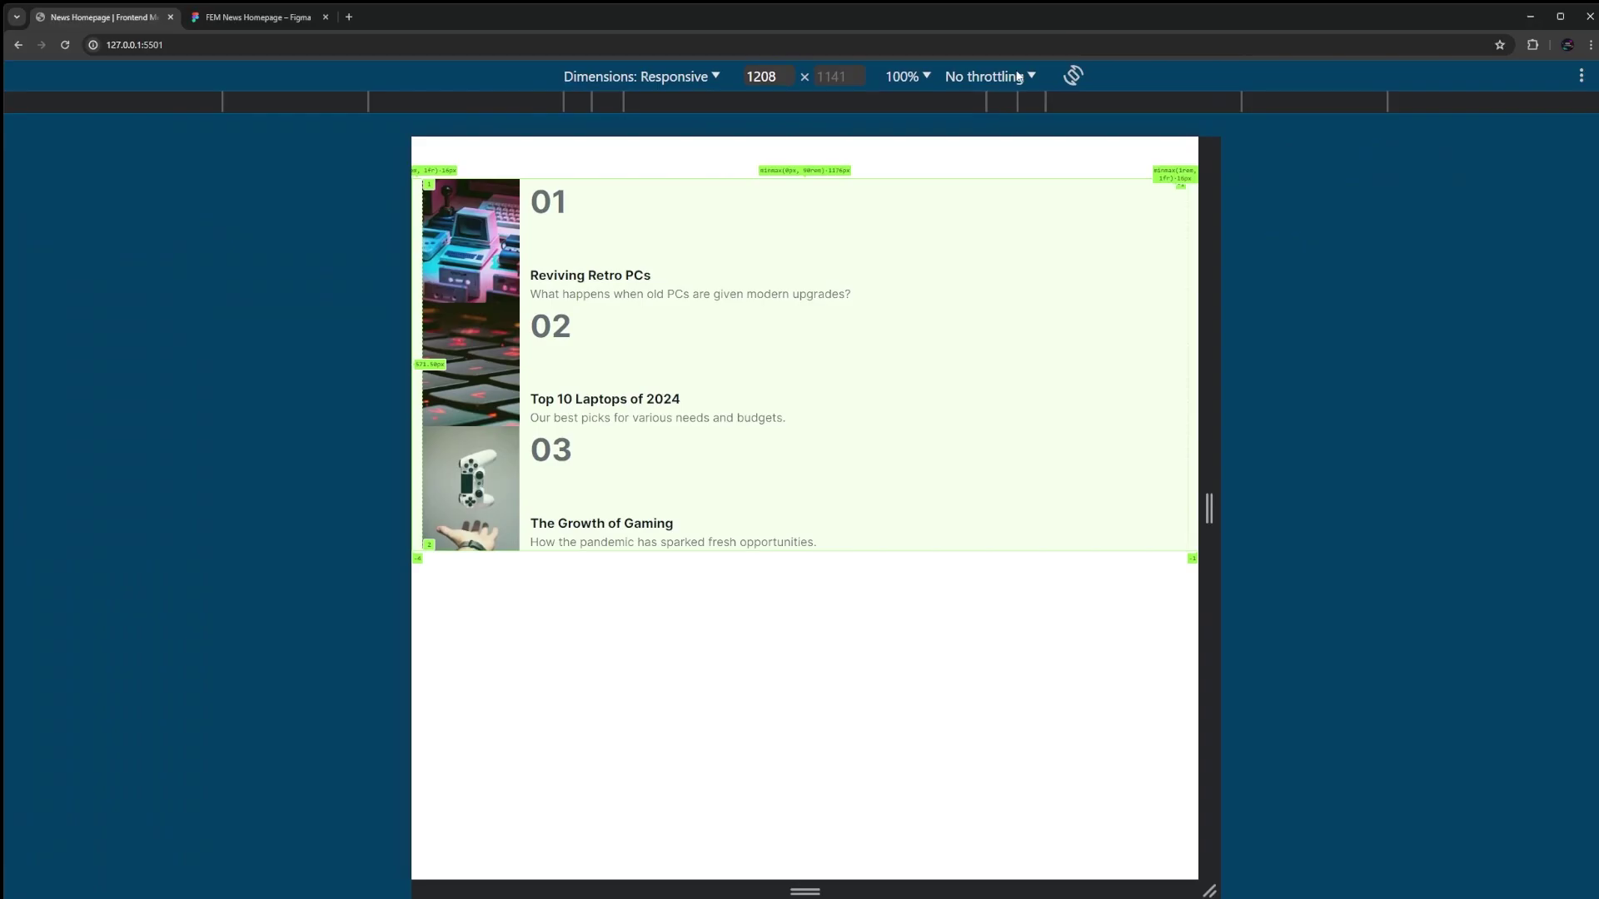
{"action": "left_click_drag", "start_coordinate": [1207, 507], "coordinate": [1590, 507]}
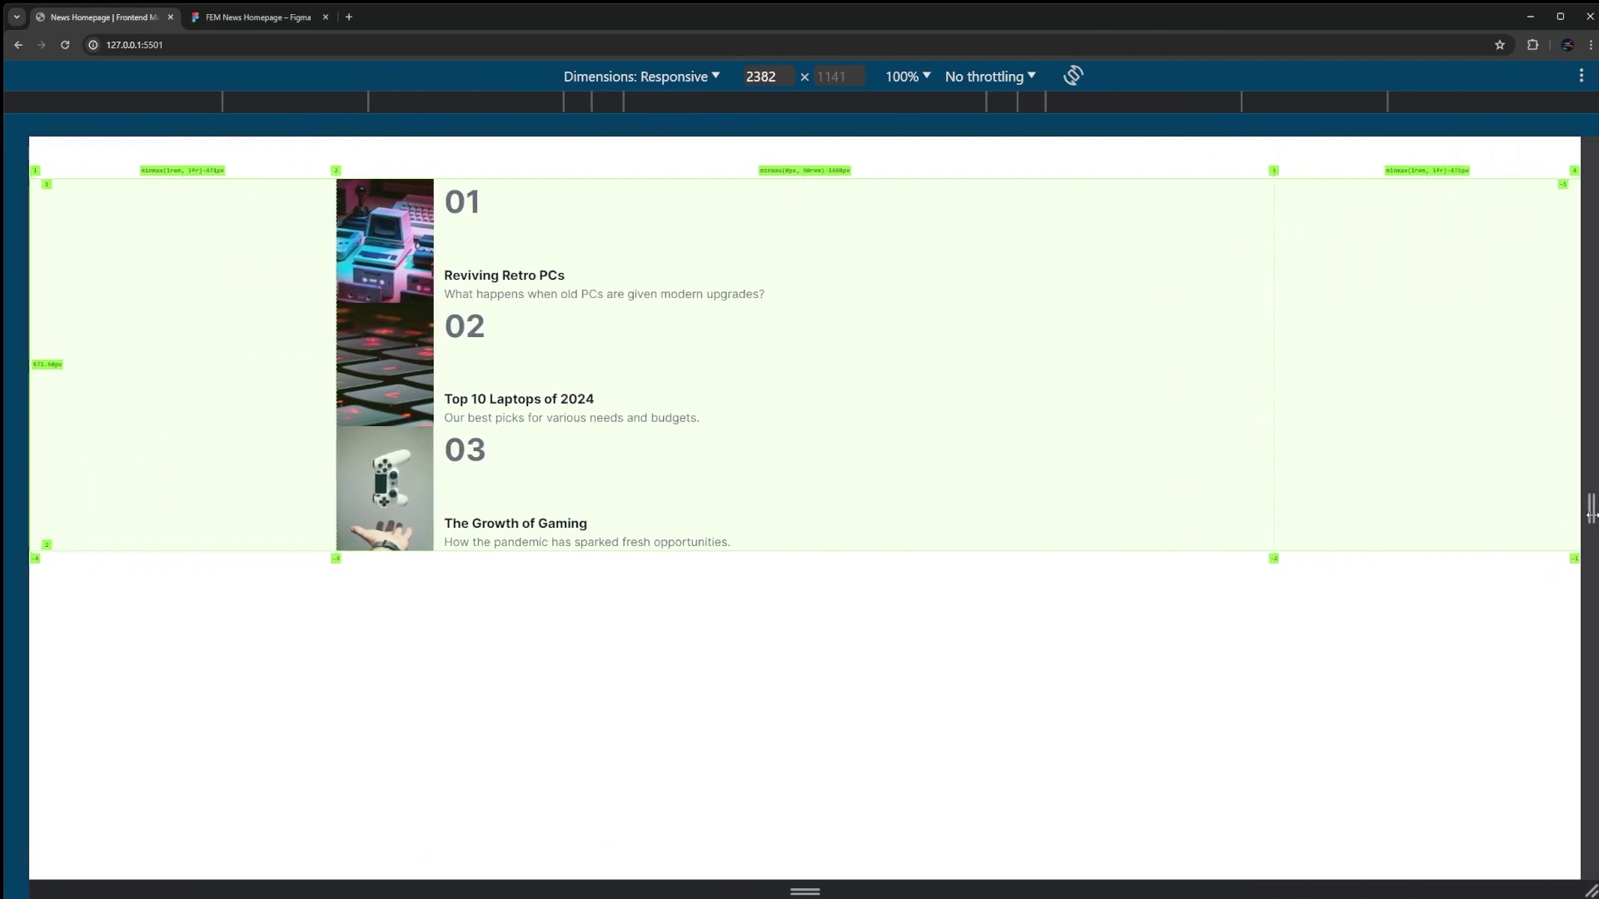
{"action": "left_click_drag", "start_coordinate": [1590, 508], "coordinate": [987, 509]}
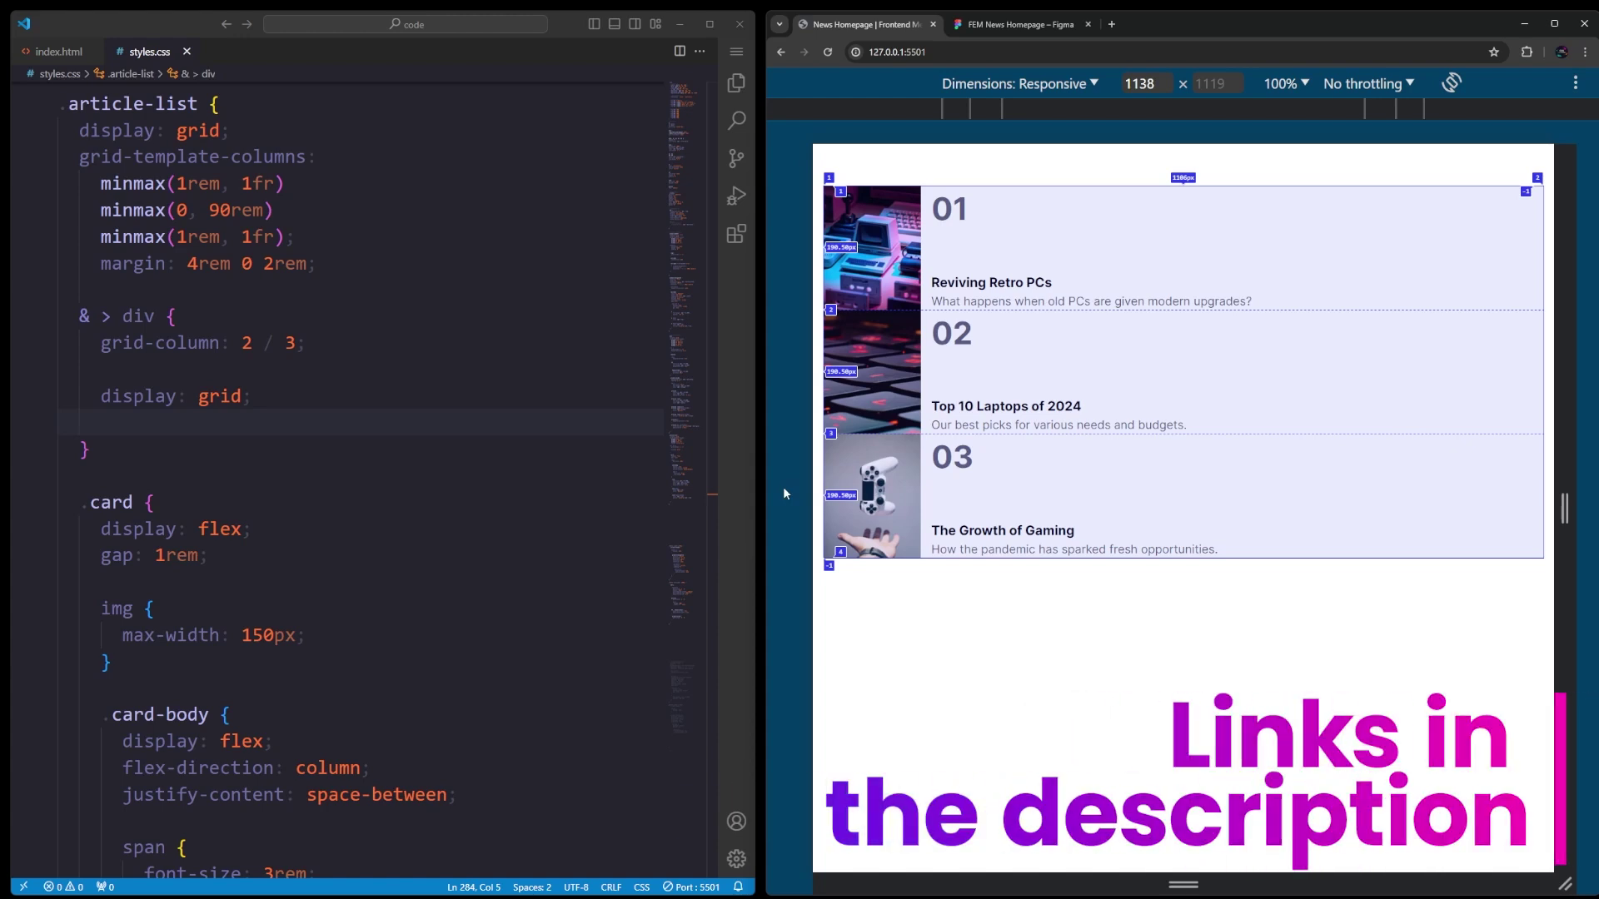
{"action": "type", "text": "grid-template"}
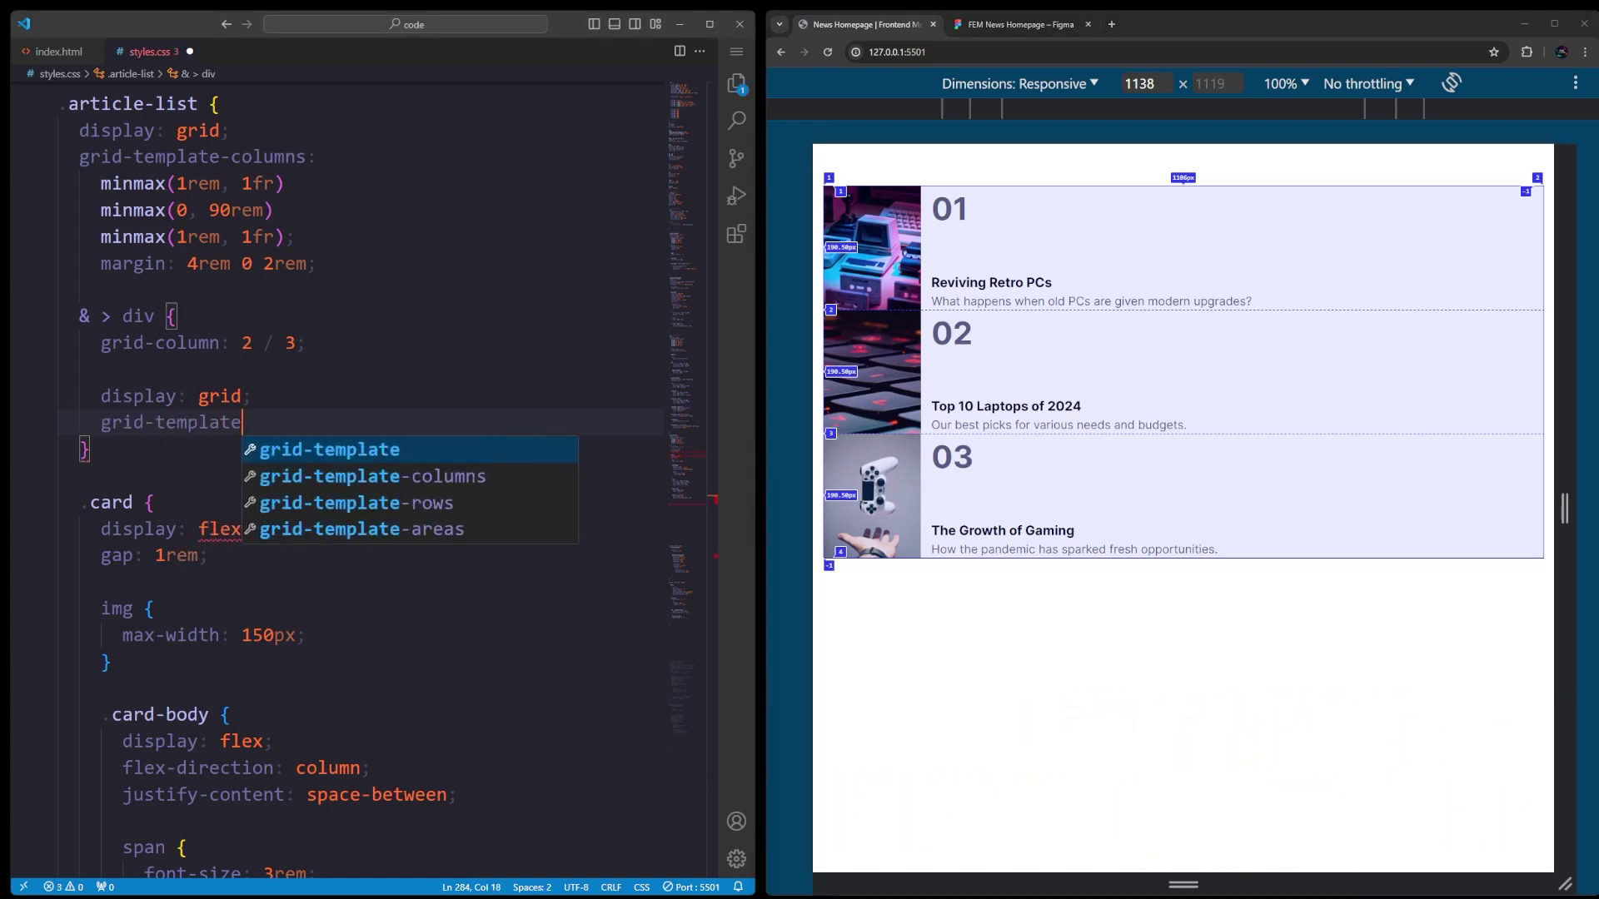
{"action": "type", "text": "-columns: ;"}
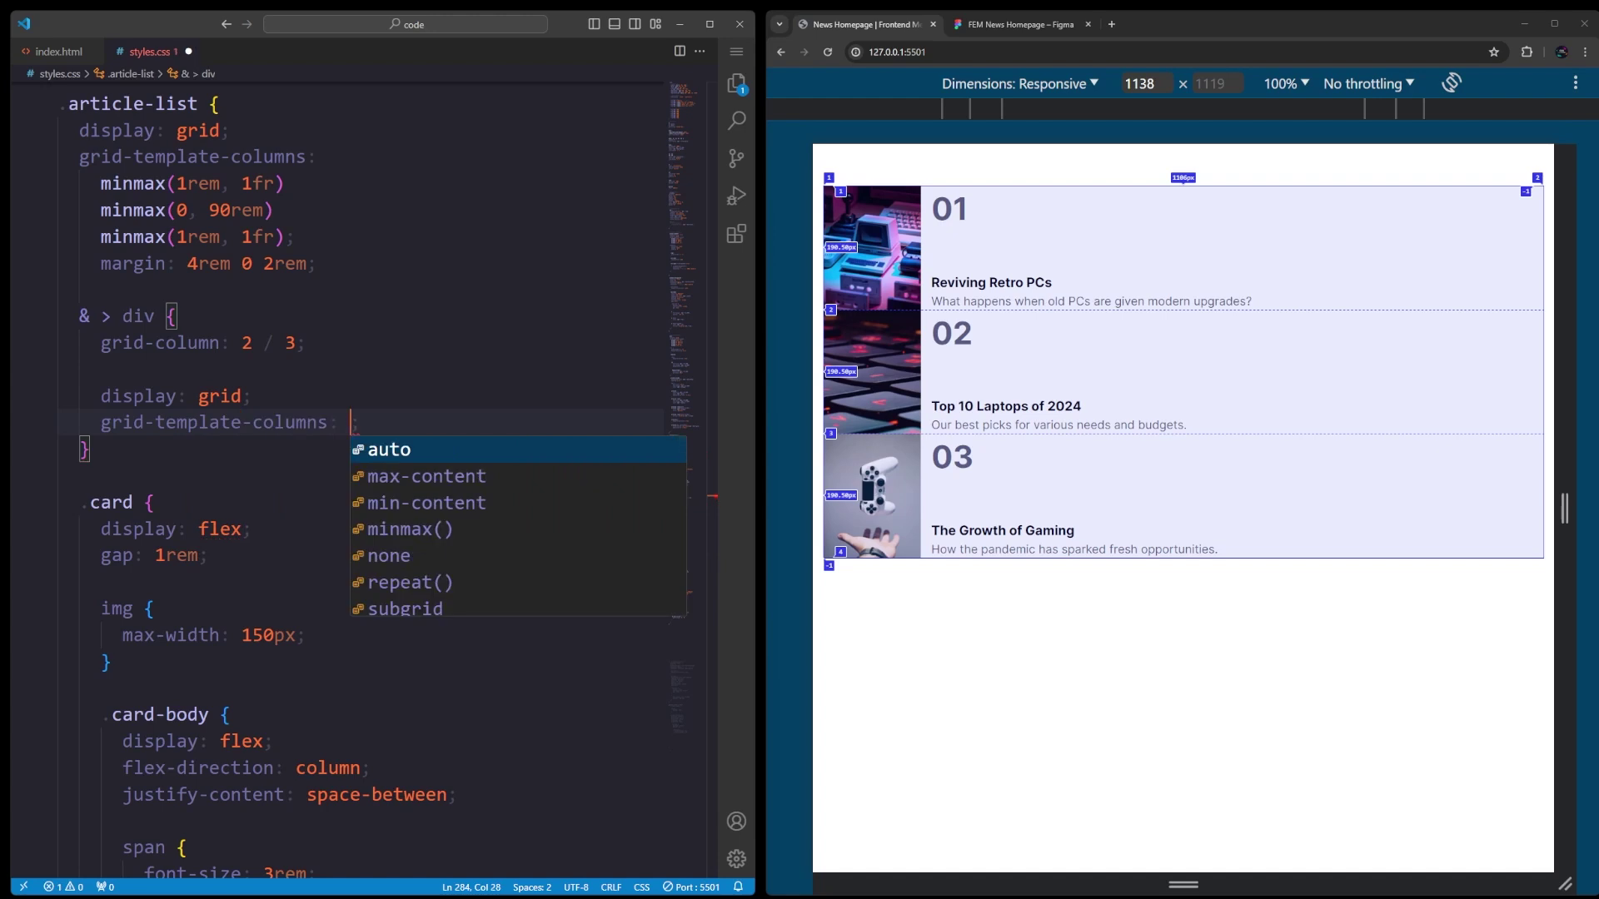
Set the card wrapper's columns to repeat(3, 1fr) with a 2rem gap, and save.
{"action": "key", "text": "Return"}
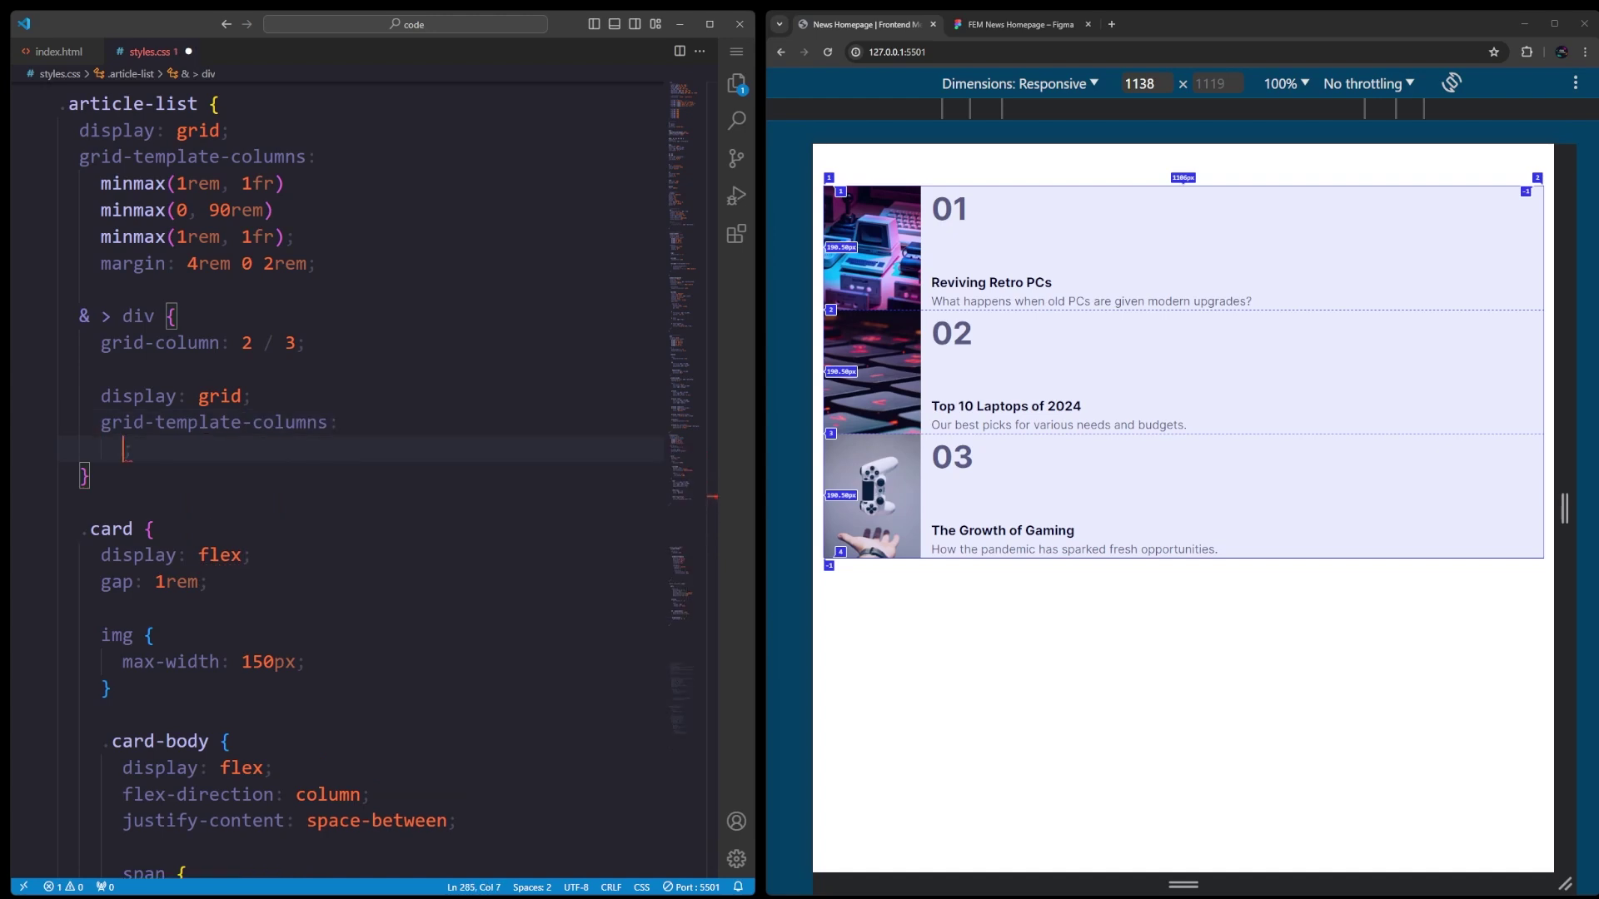
{"action": "type", "text": "repe"}
{"action": "key", "text": "Tab"}
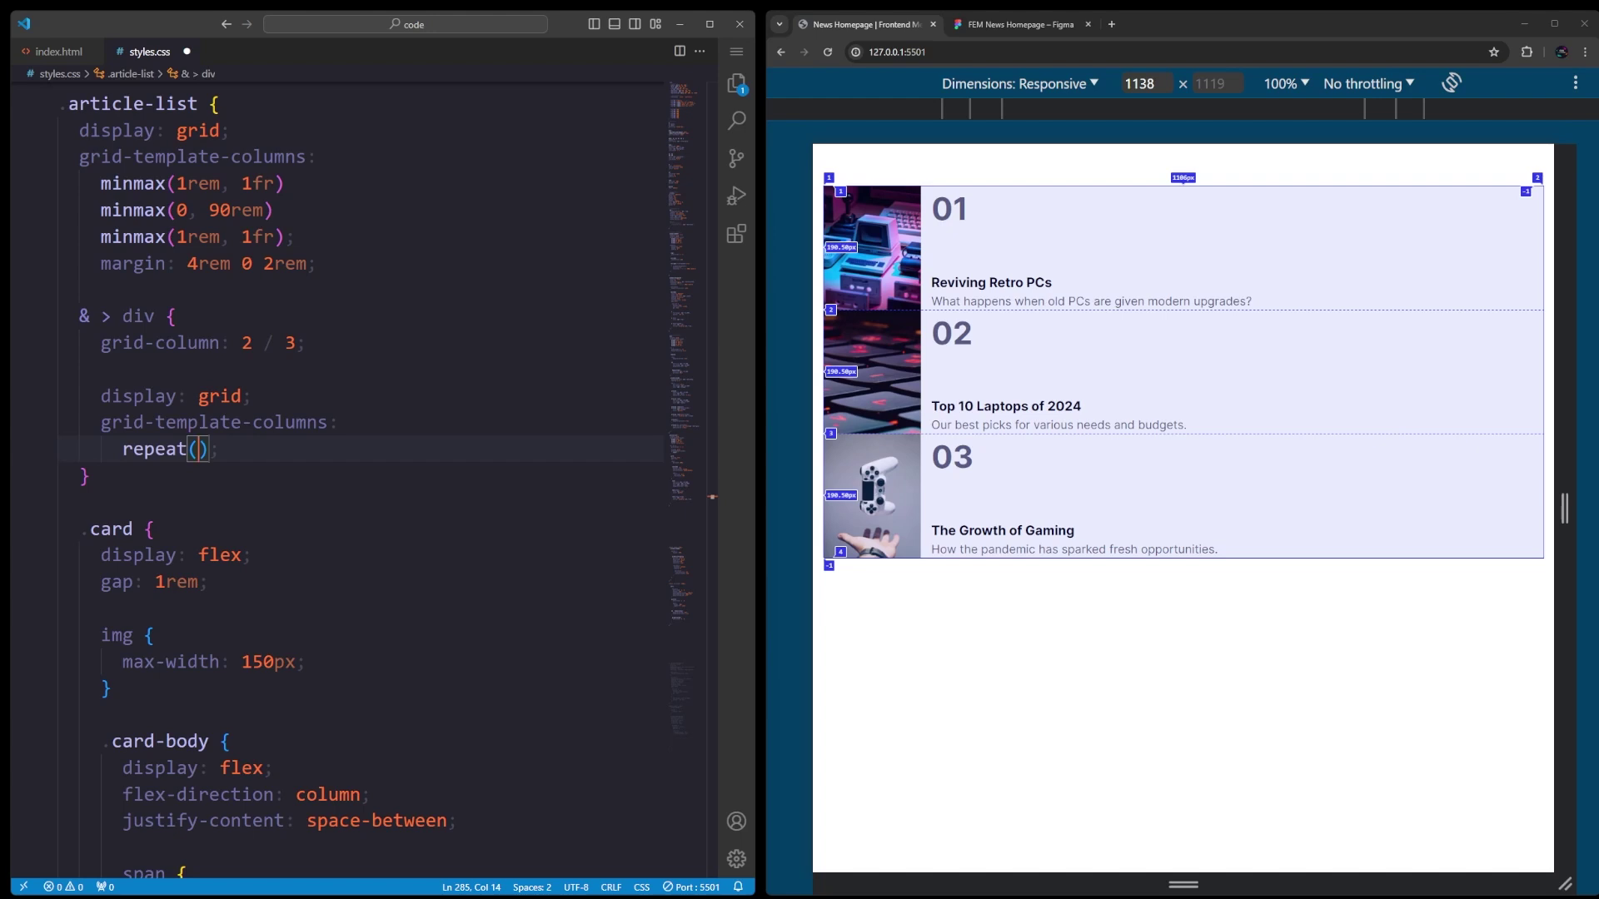
{"action": "type", "text": "3, 1fr"}
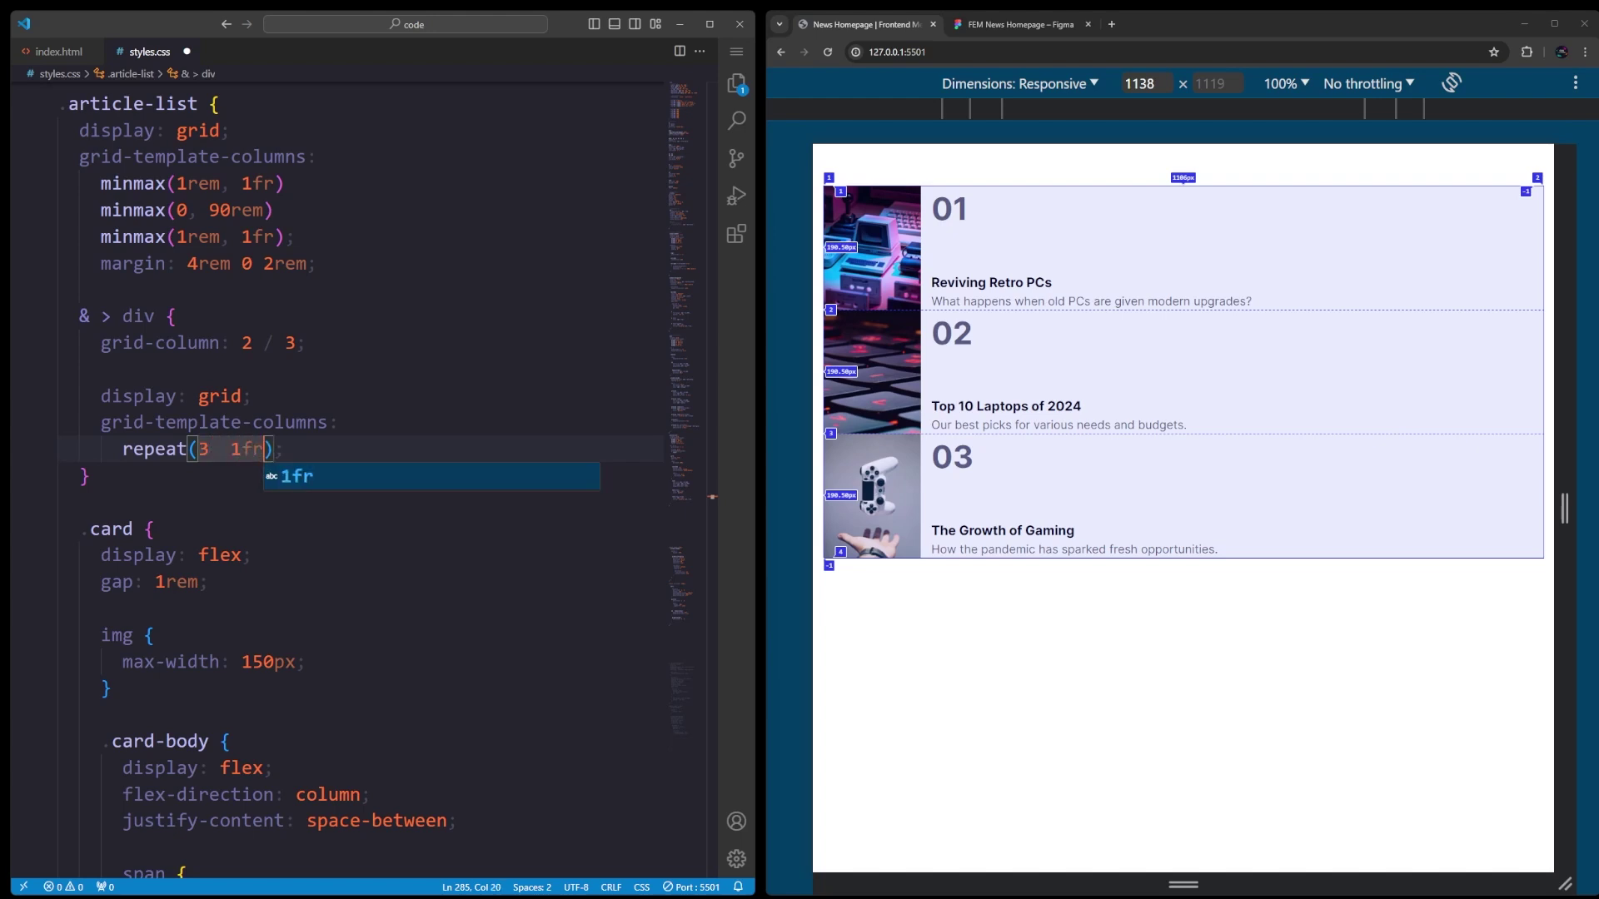
{"action": "key", "text": "ctrl+s"}
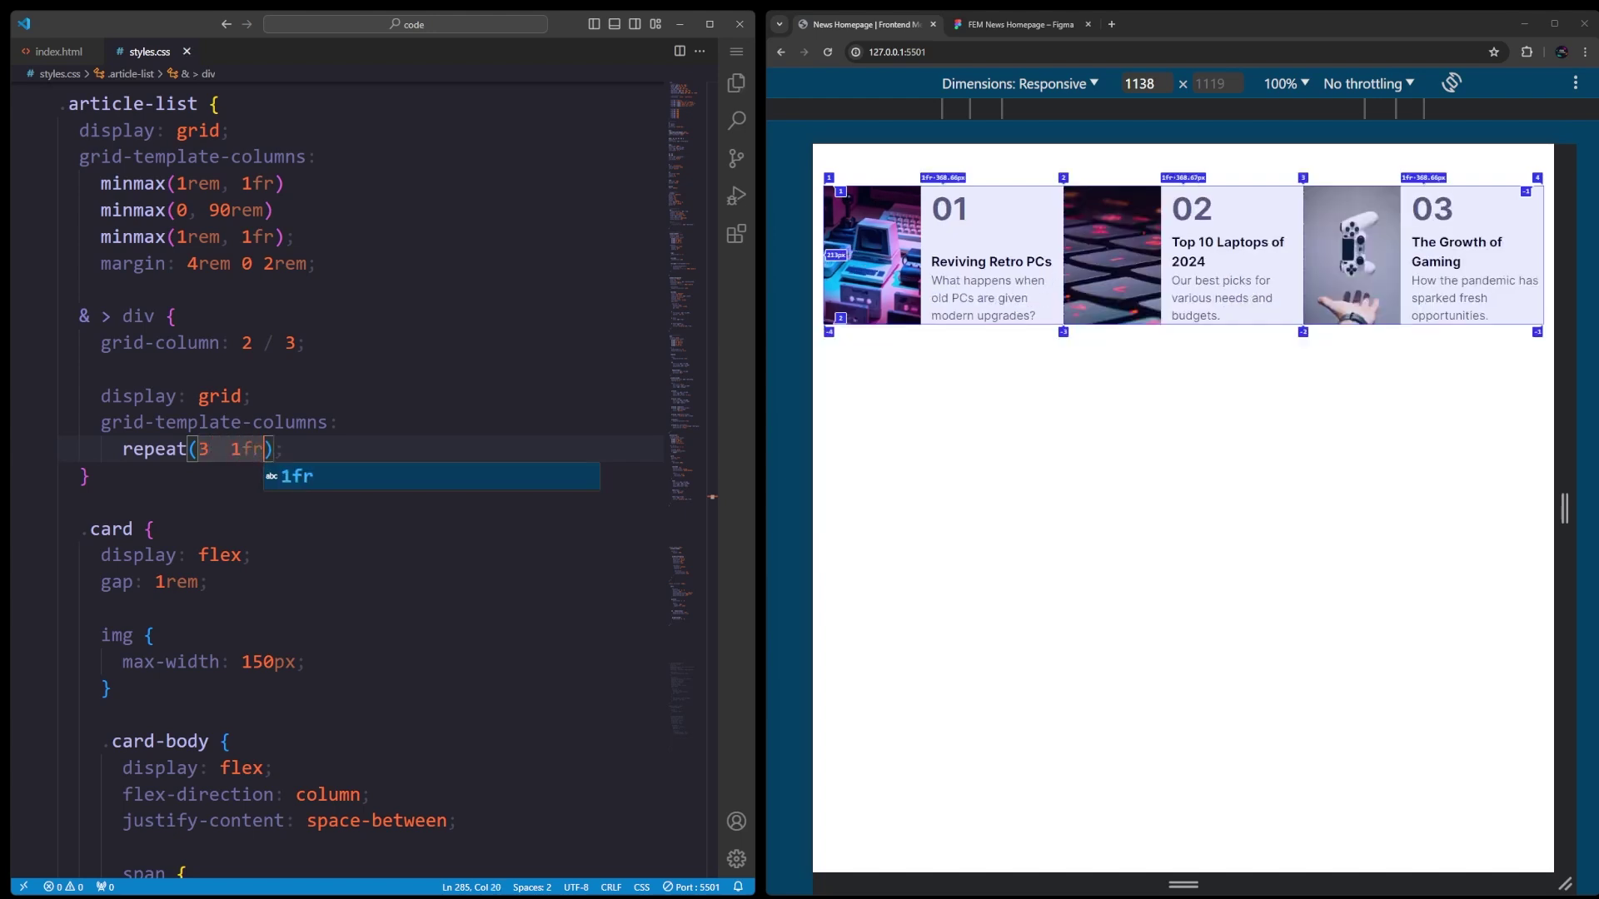
{"action": "key", "text": "End"}
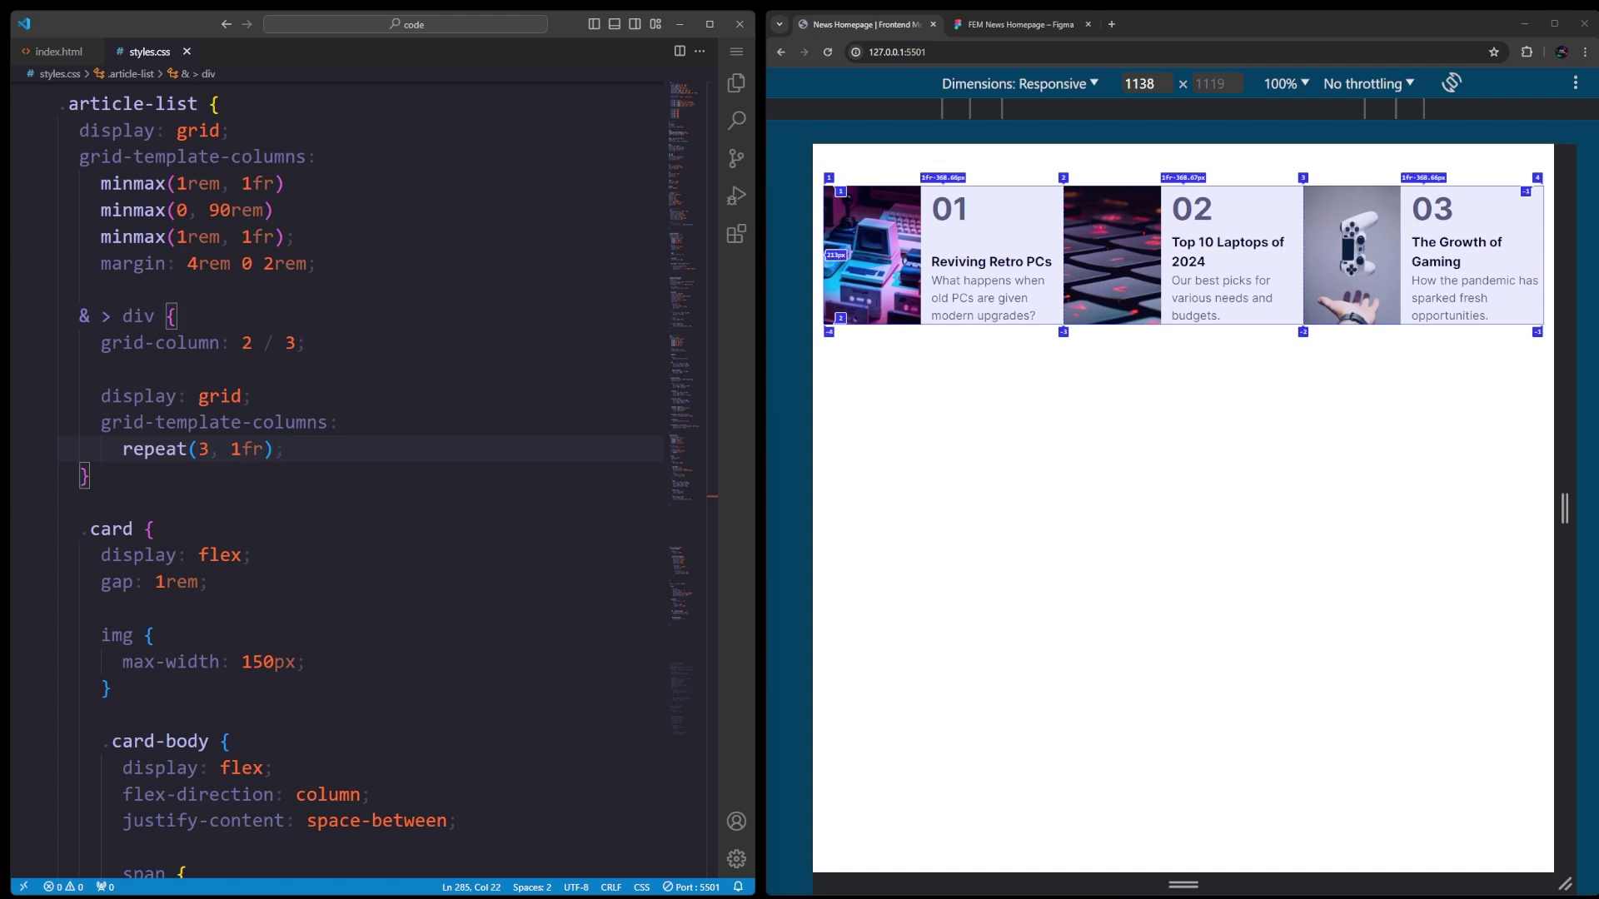
{"action": "type", "text": "gap: 2rem;"}
{"action": "key", "text": "ctrl+s"}
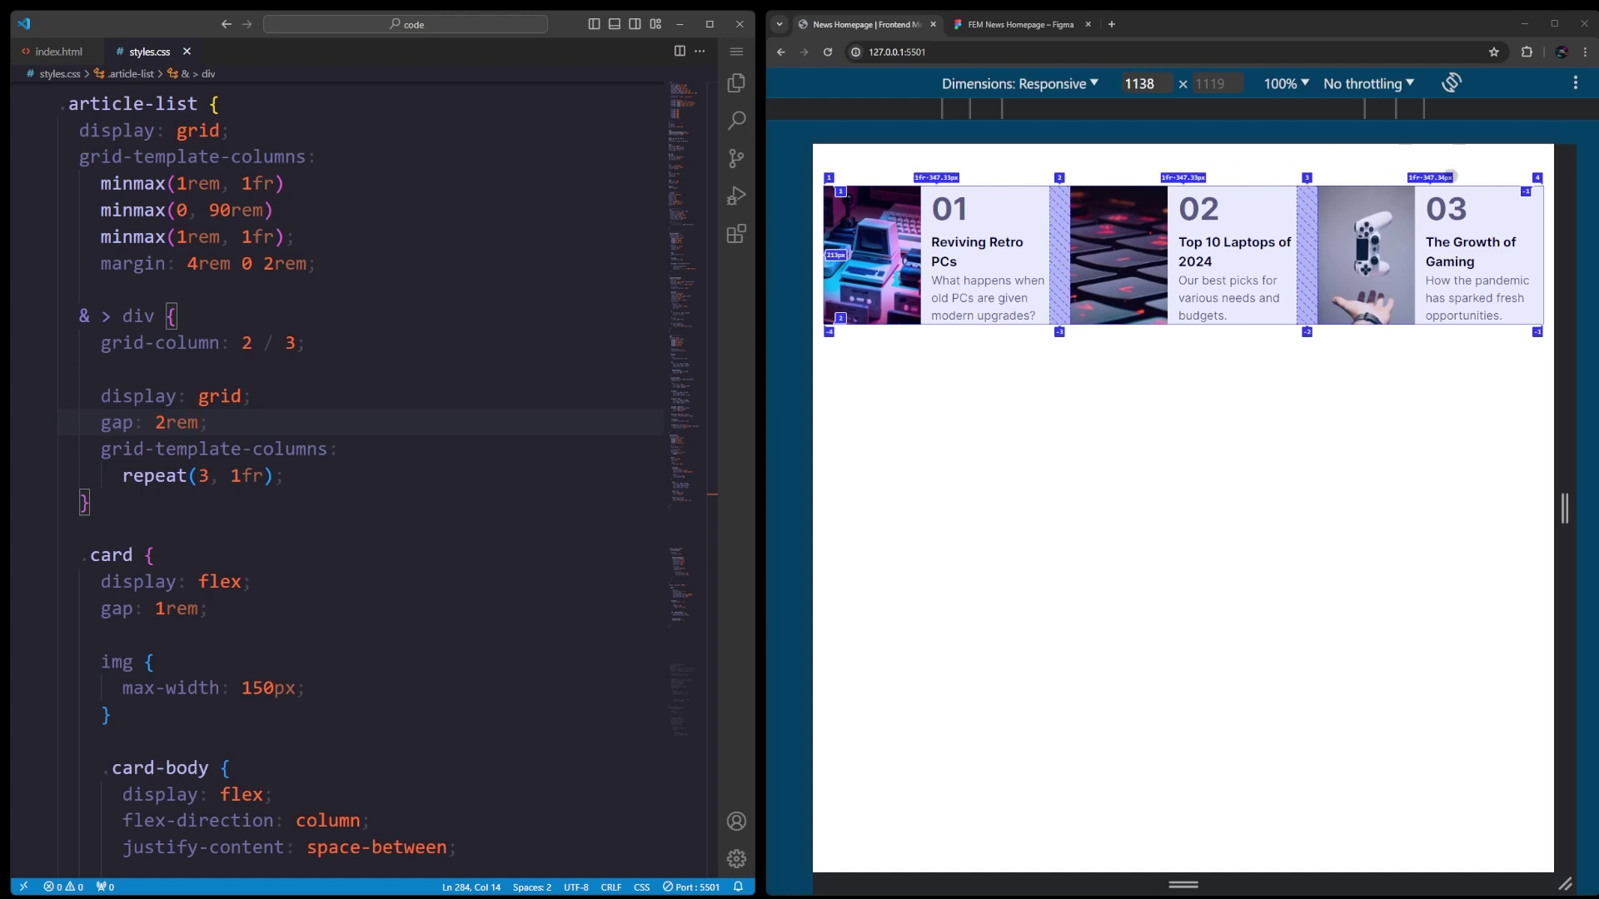
Change the repeat() column count to 4 and preview it, then replace it with 2.
{"action": "double_click", "coordinate": [204, 476]}
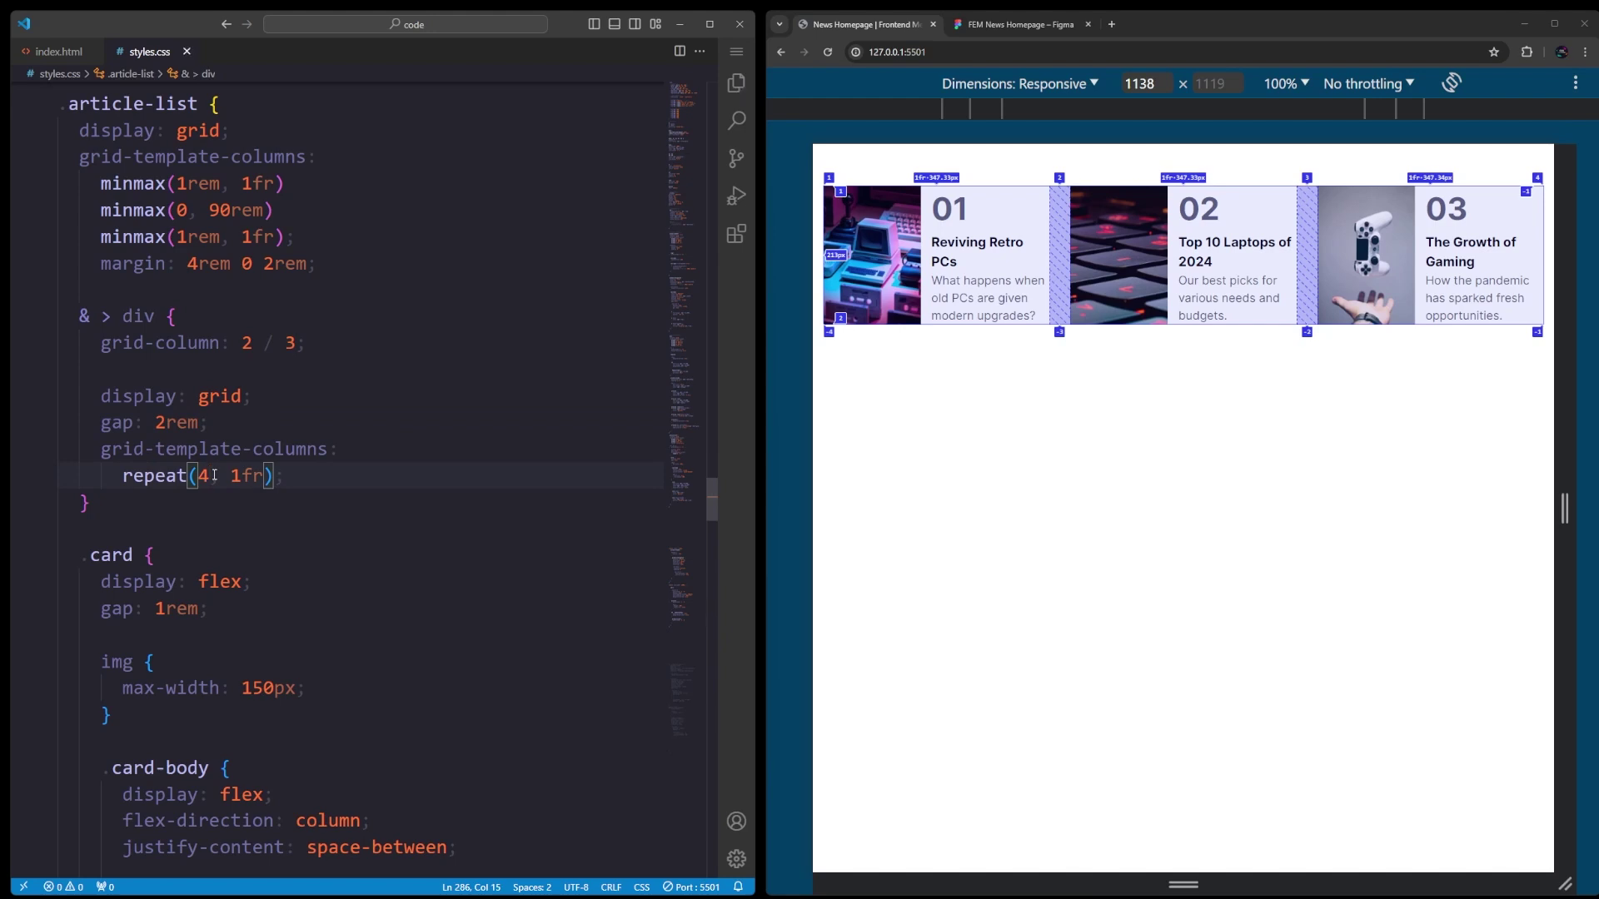
{"action": "type", "text": "4"}
{"action": "key", "text": "ctrl+s"}
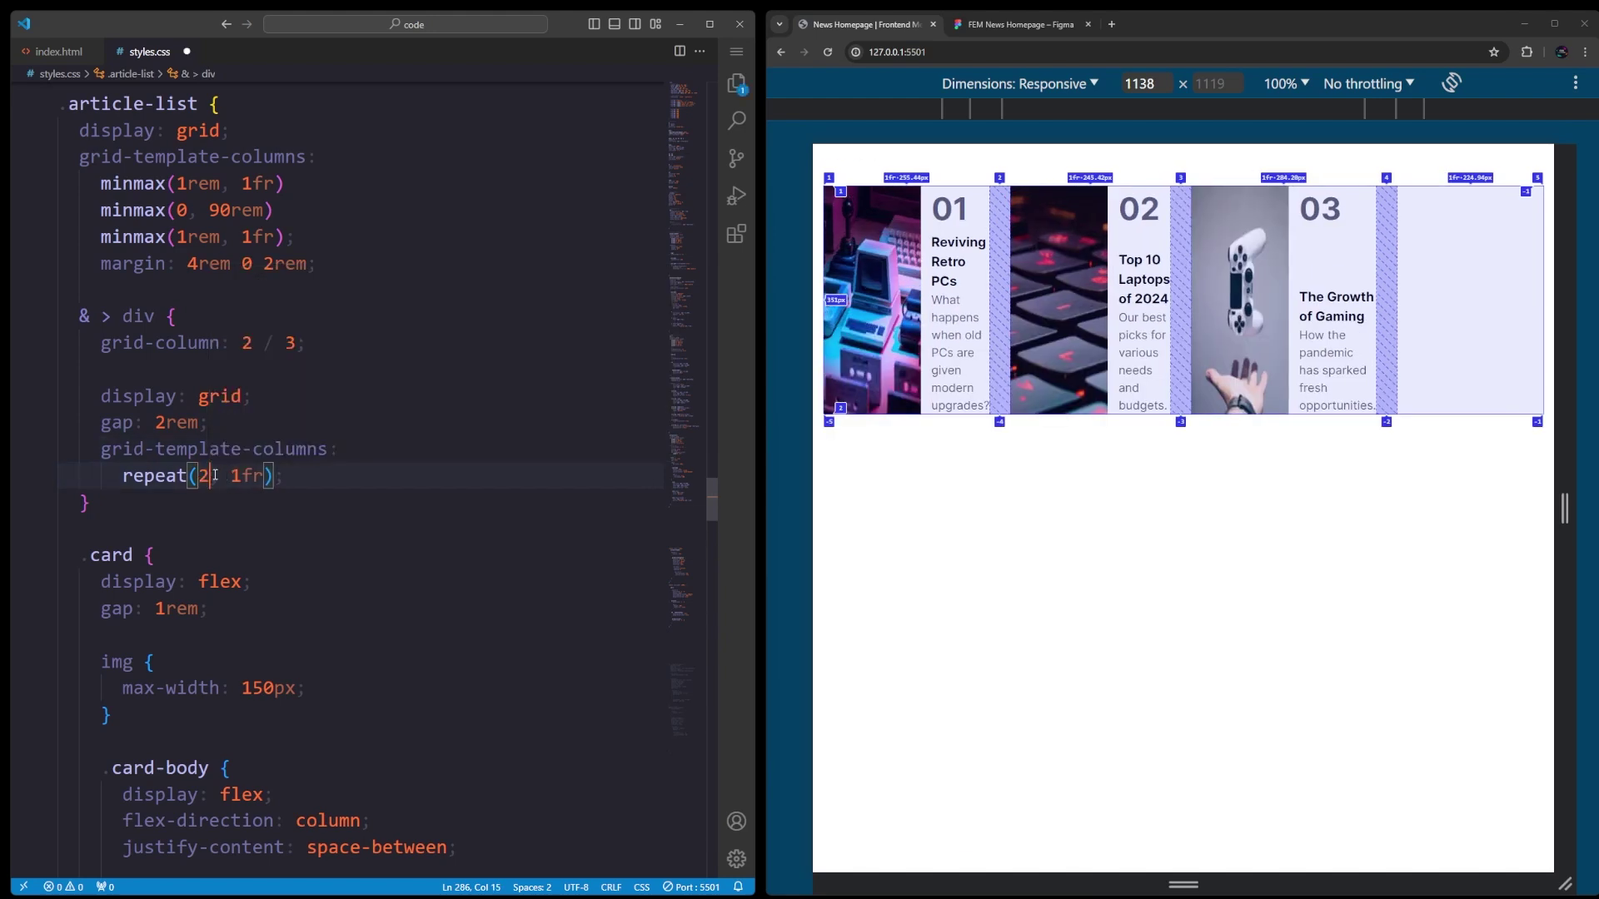
{"action": "key", "text": "BackSpace"}
{"action": "type", "text": "2"}
{"action": "key", "text": "Right"}
{"action": "key", "text": "Right"}
{"action": "key", "text": "Right"}
Append an extra 1fr track, save to preview it, then delete it.
{"action": "key", "text": "End"}
{"action": "key", "text": "Left"}
{"action": "key", "text": "Left"}
{"action": "type", "text": "1fr"}
{"action": "key", "text": "ctrl+s"}
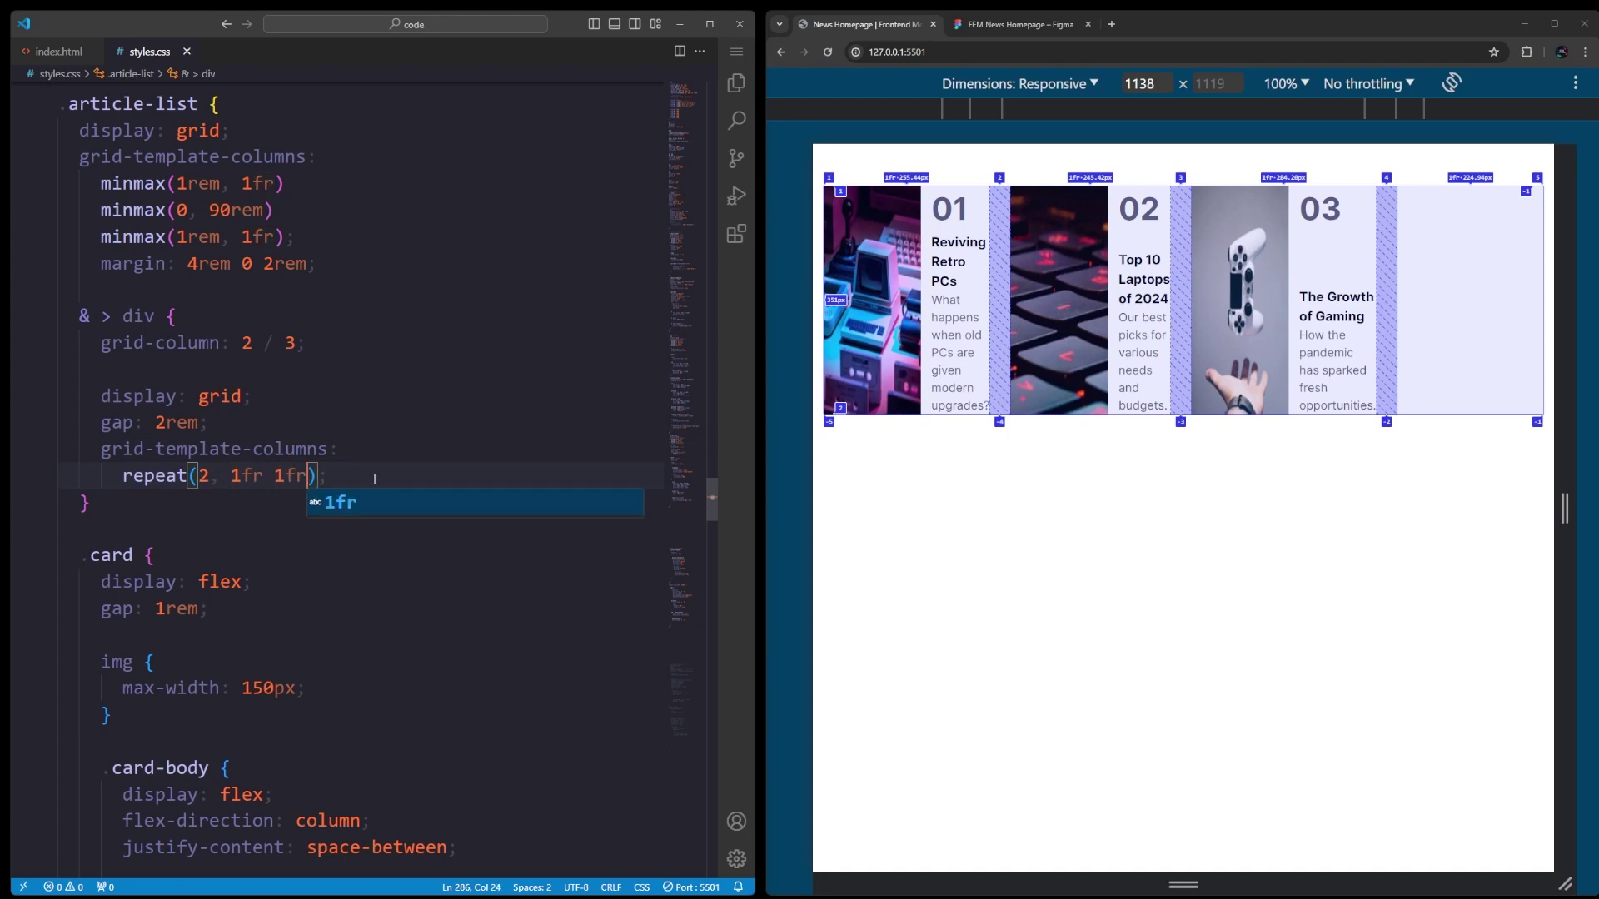
{"action": "key", "text": "Escape"}
{"action": "key", "text": "BackSpace"}
{"action": "key", "text": "BackSpace"}
{"action": "key", "text": "BackSpace"}
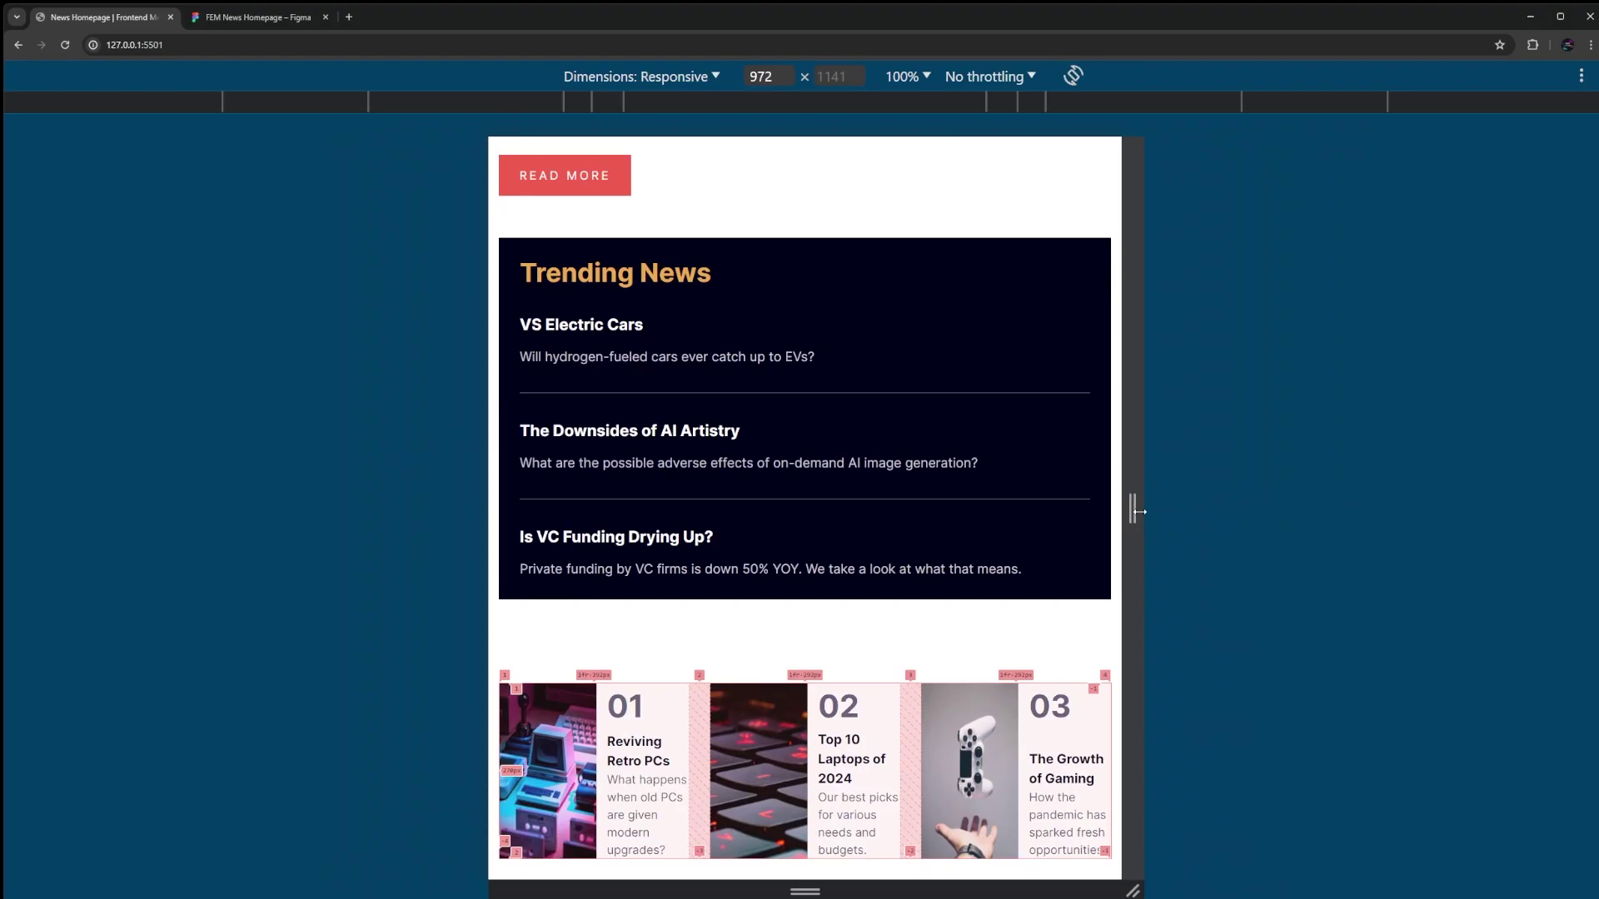
Resize the viewport to about 728px and 632px, then wider, watching the cards squeeze.
{"action": "left_click_drag", "start_coordinate": [1138, 507], "coordinate": [1058, 506]}
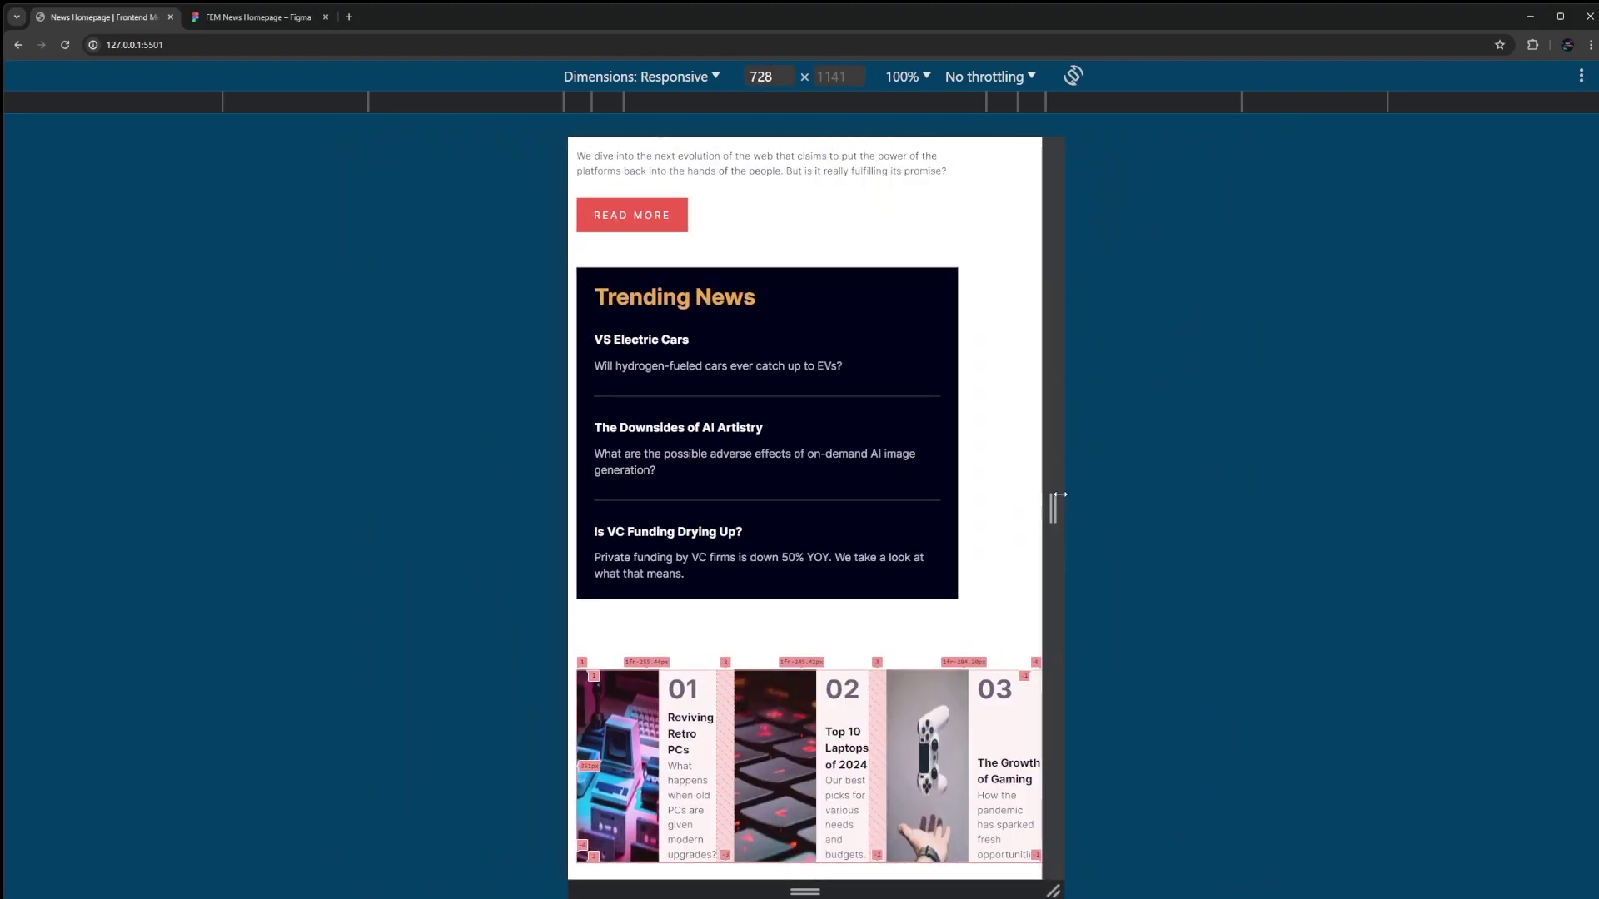
{"action": "left_click_drag", "start_coordinate": [1057, 506], "coordinate": [1021, 509]}
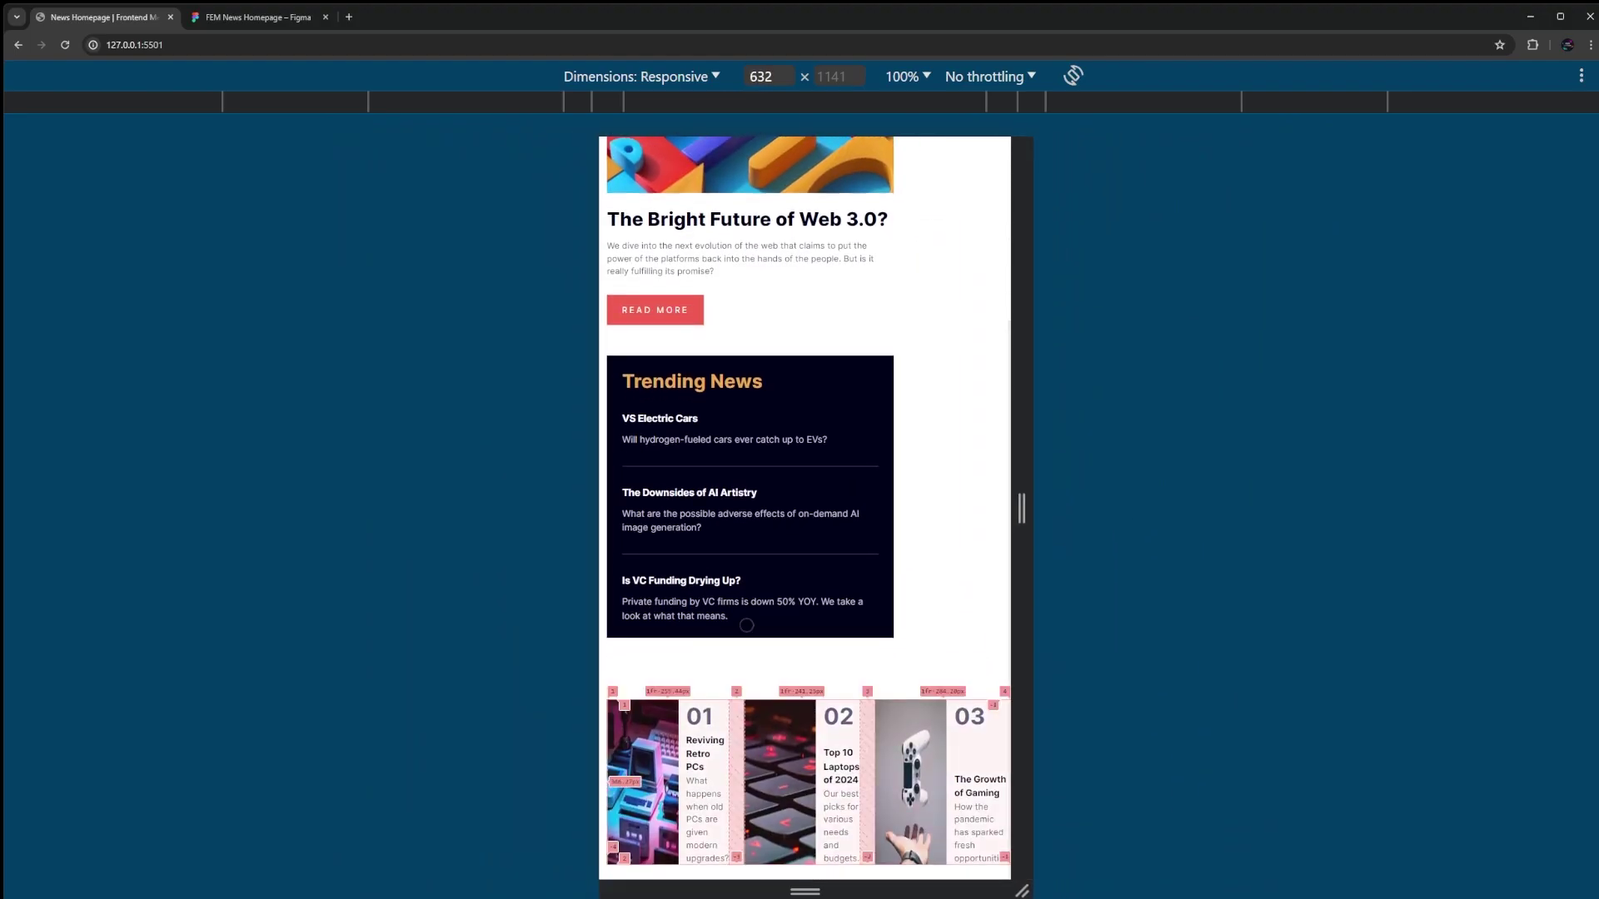
{"action": "mouse_move", "coordinate": [1021, 506]}
{"action": "left_mouse_down"}
{"action": "mouse_move", "coordinate": [1194, 510]}
{"action": "mouse_move", "coordinate": [1369, 549]}
{"action": "left_mouse_up"}
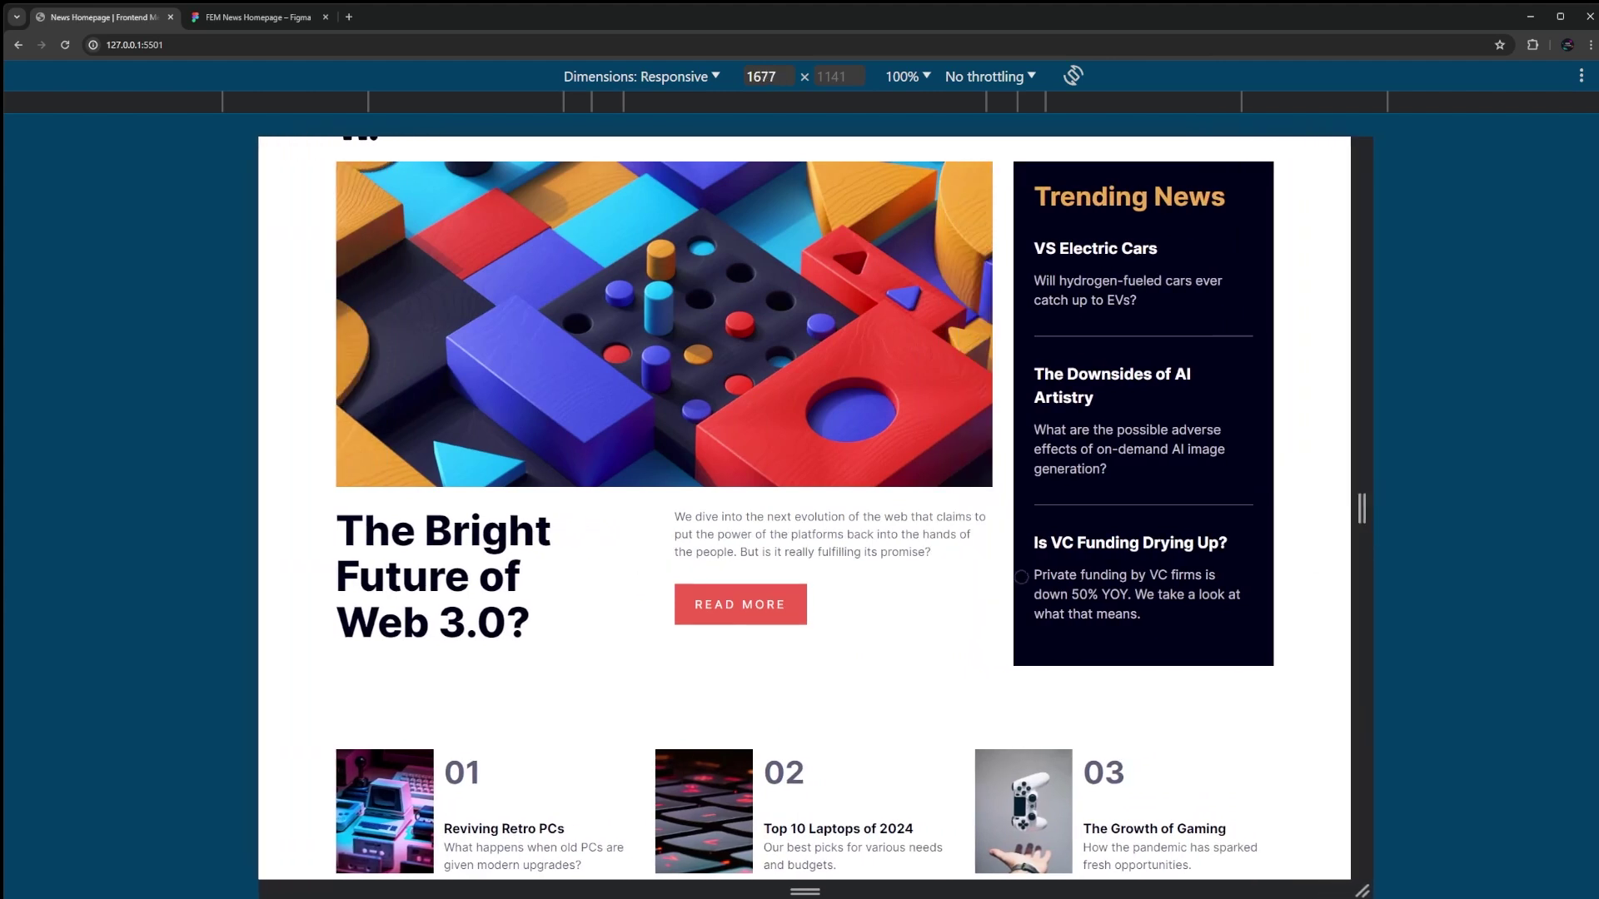
{"action": "mouse_move", "coordinate": [1370, 549]}
{"action": "left_mouse_down"}
{"action": "mouse_move", "coordinate": [1176, 516]}
{"action": "mouse_move", "coordinate": [951, 505]}
{"action": "left_mouse_up"}
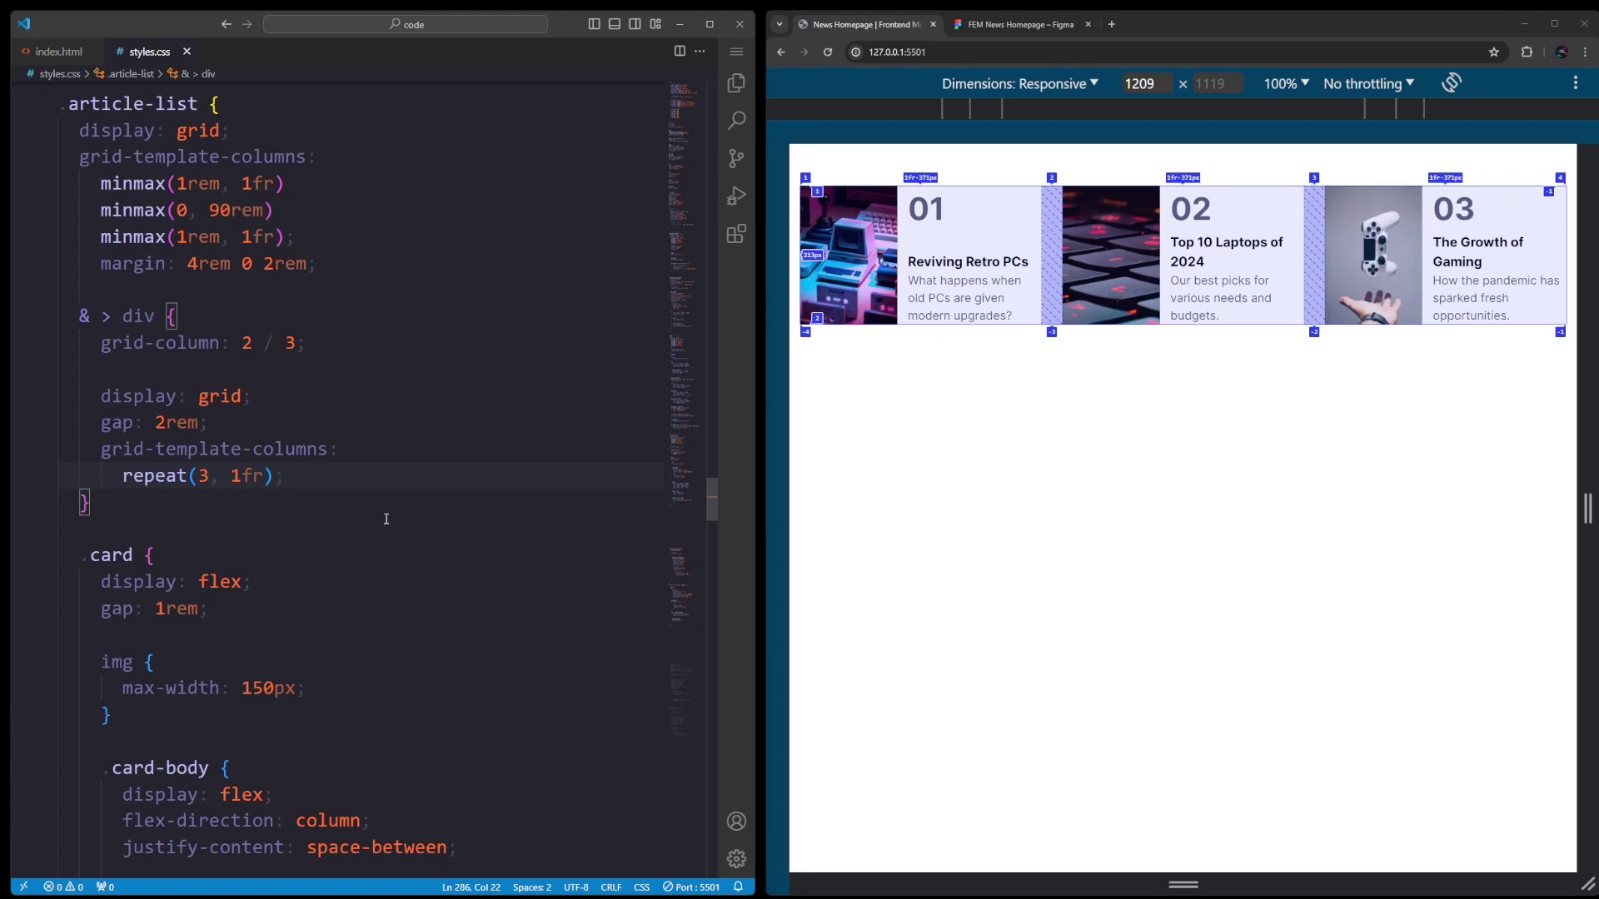
Change the card columns to repeat(auto-fit, minmax(350px, 1fr)), save, and narrow the Chrome preview.
{"action": "double_click", "coordinate": [250, 476]}
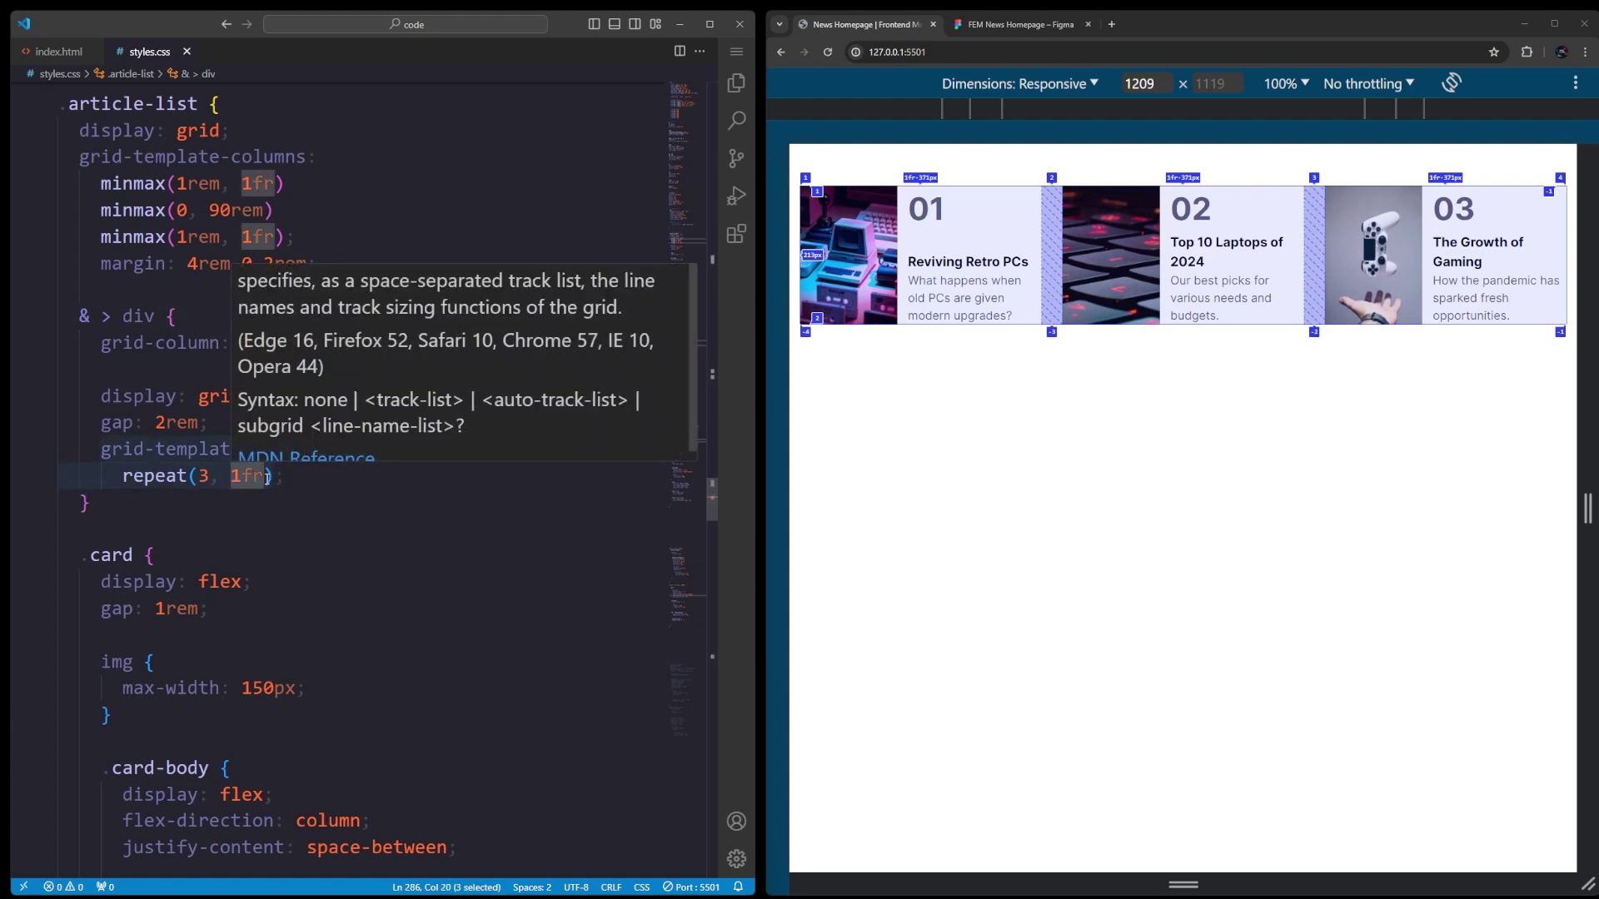
{"action": "type", "text": "minmax("}
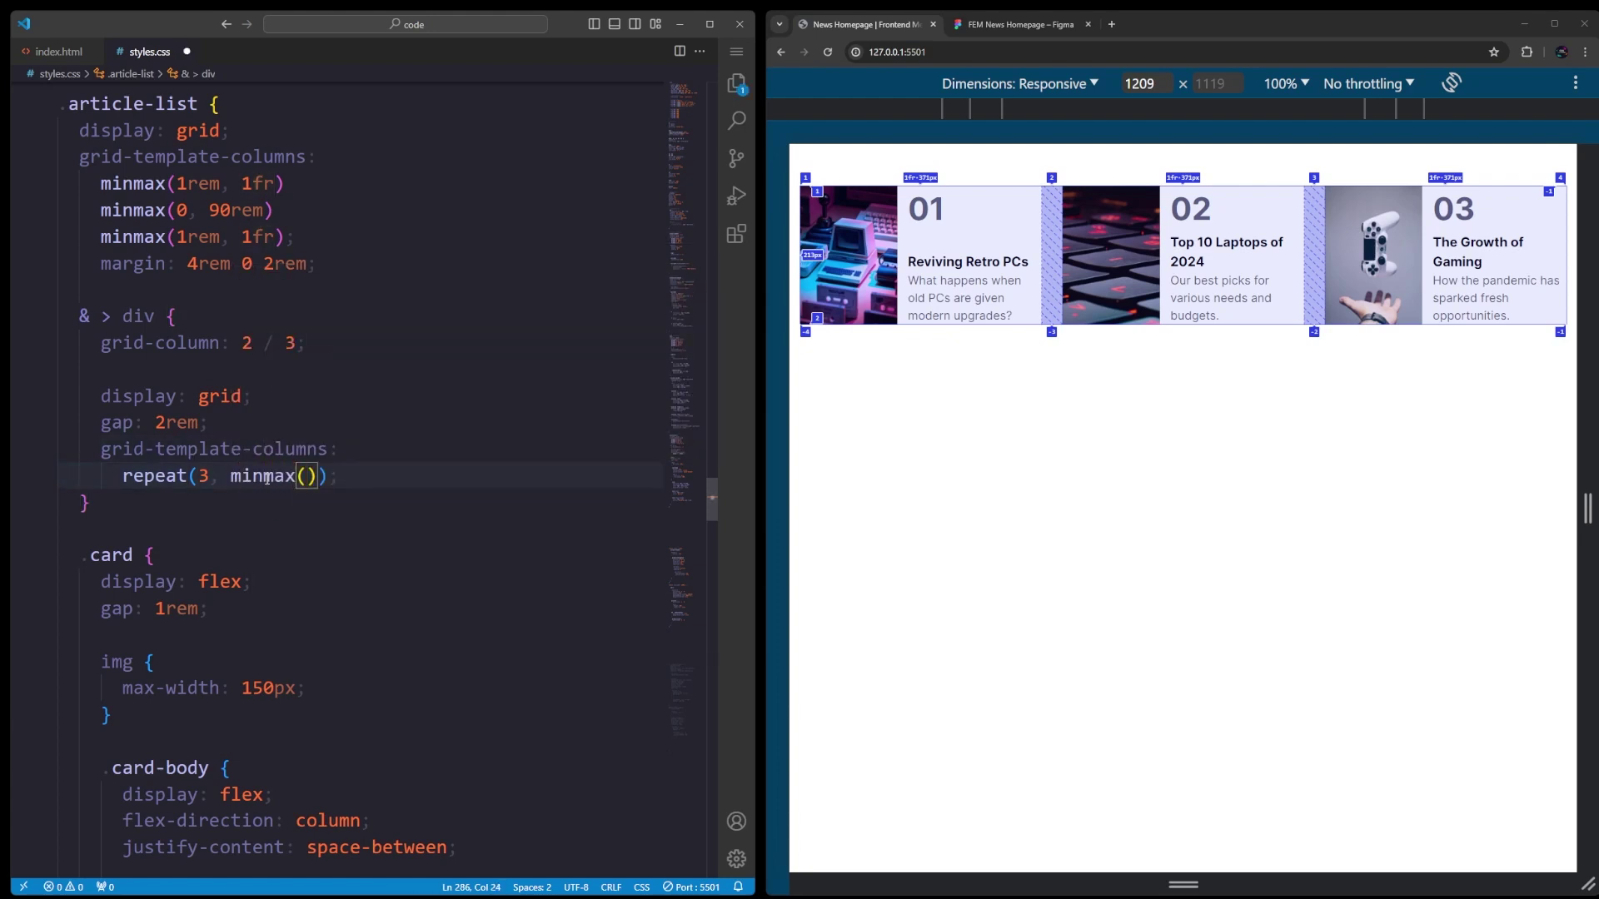
{"action": "type", "text": "350px, "}
{"action": "type", "text": "1fr"}
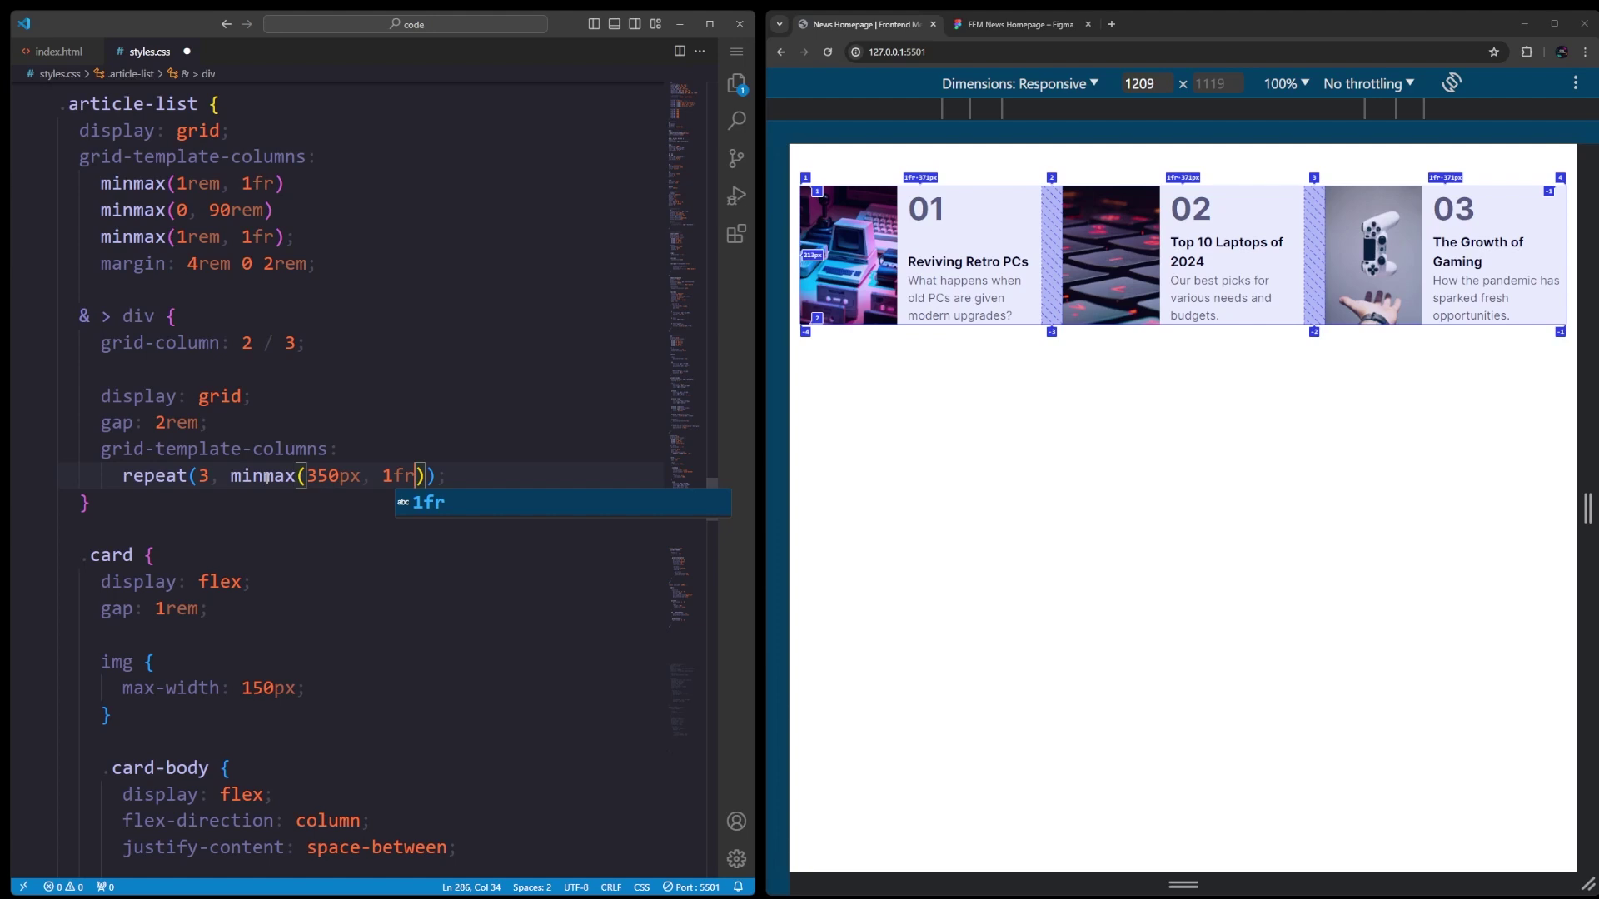
{"action": "double_click", "coordinate": [202, 476]}
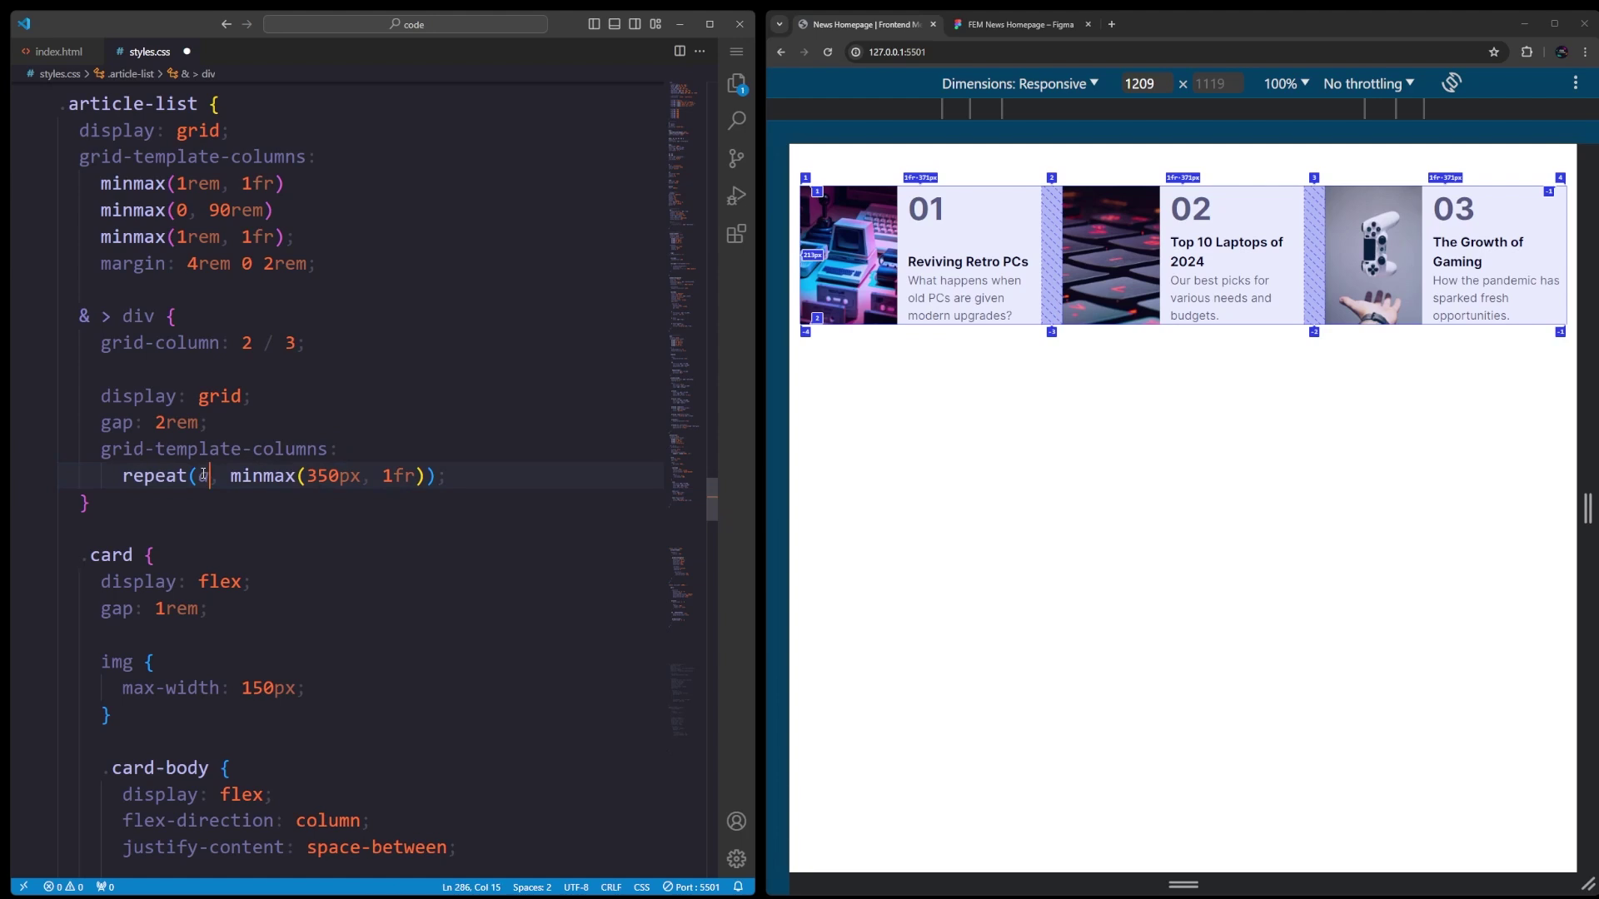
{"action": "type", "text": "auto-fit"}
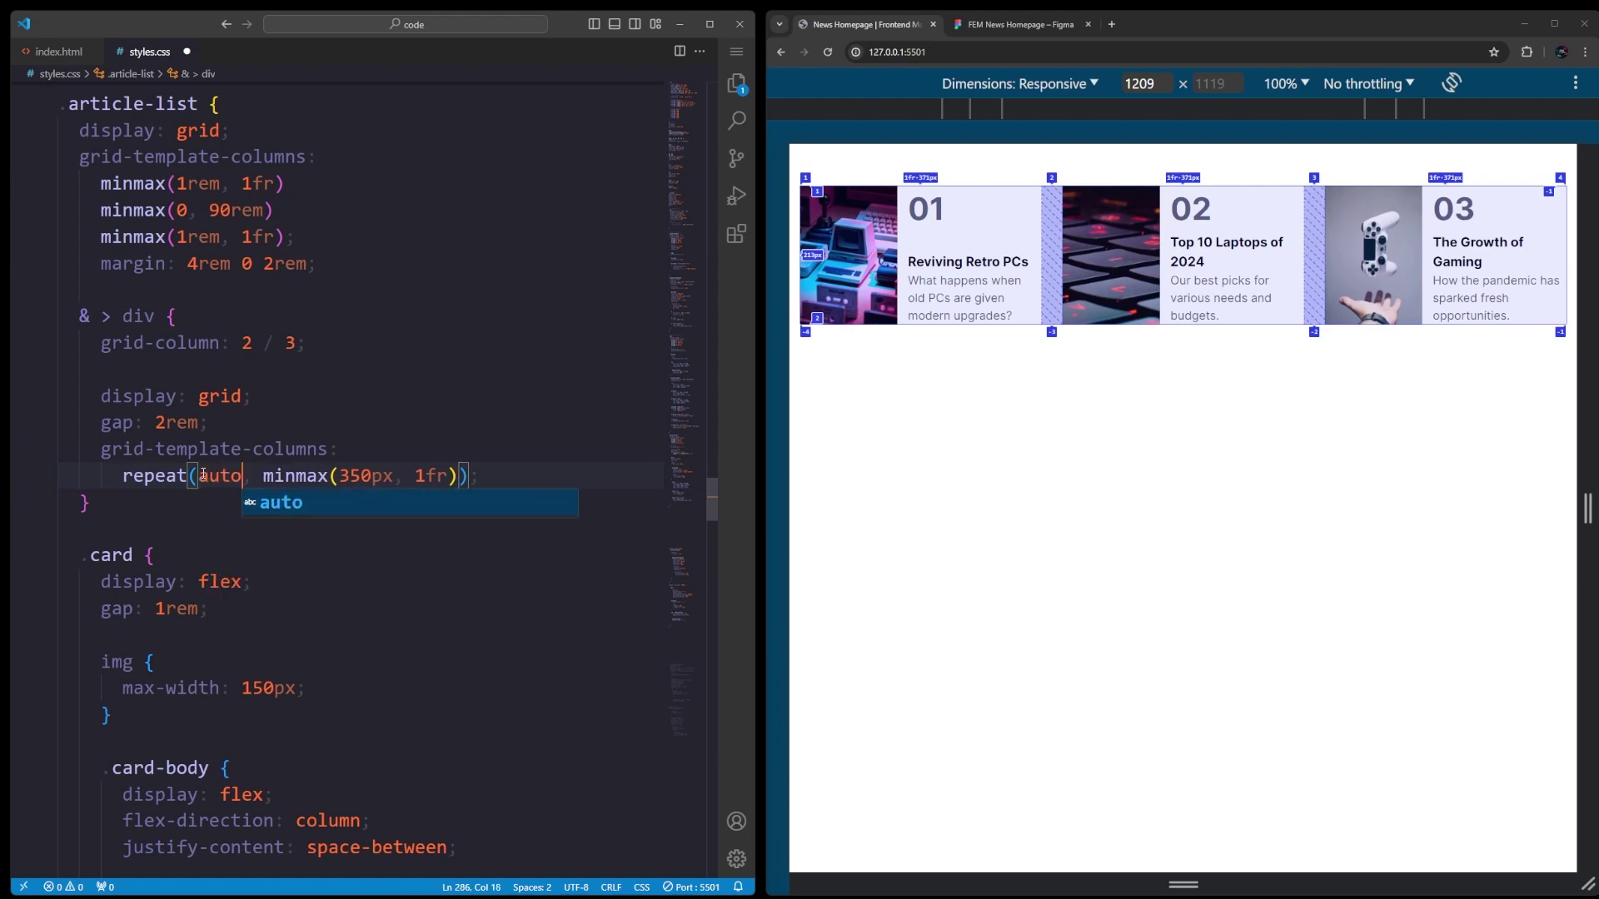
{"action": "key", "text": "ctrl+s"}
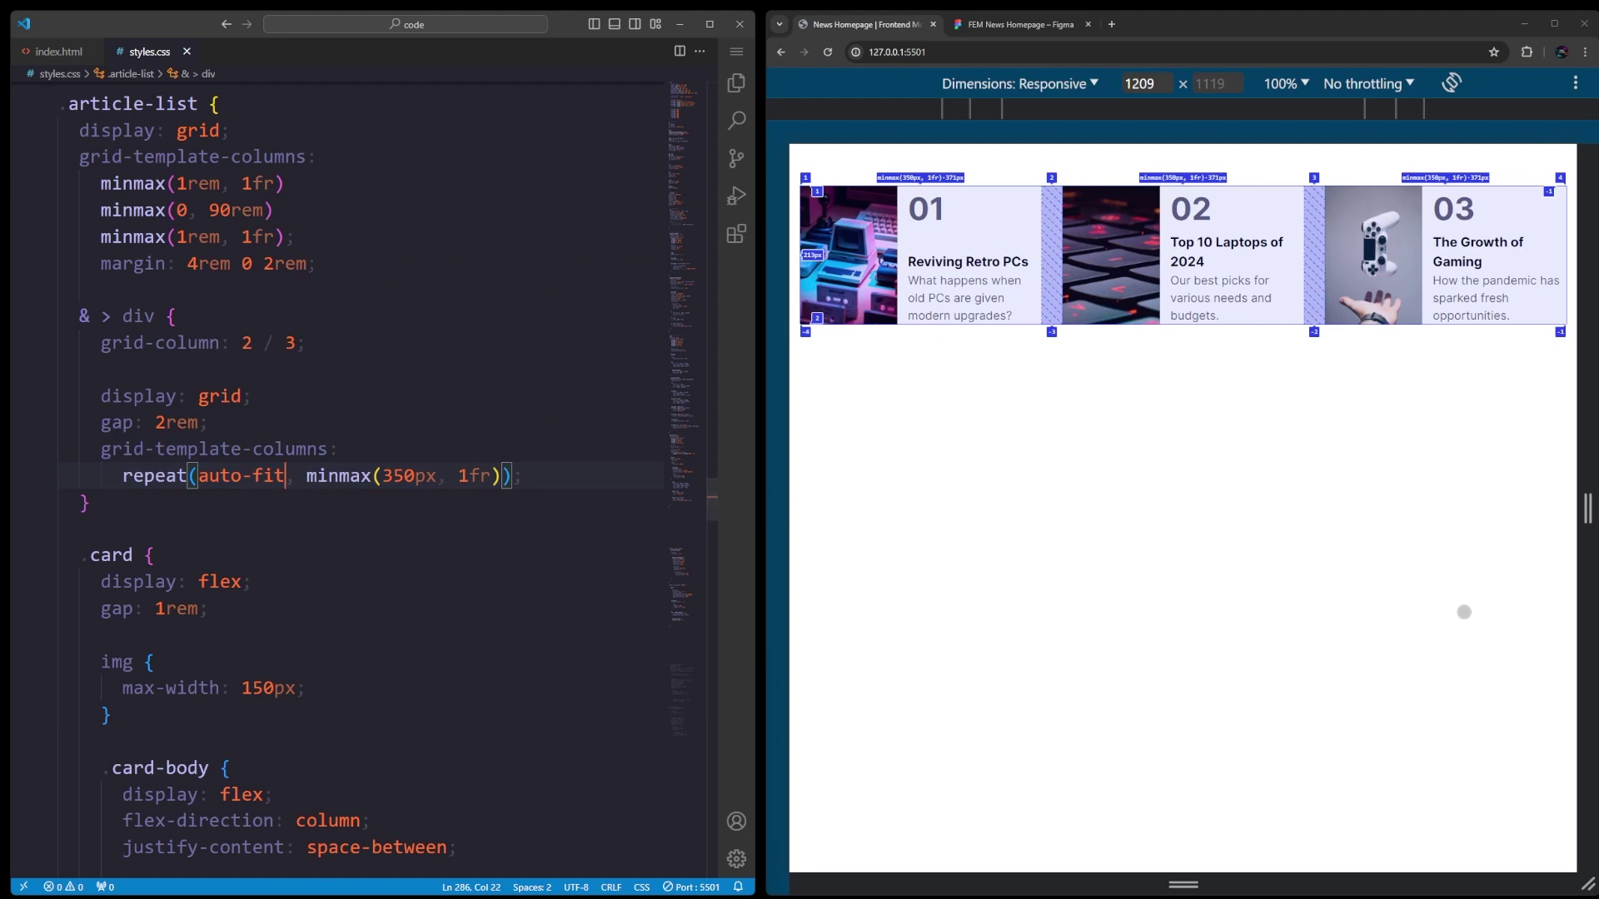
{"action": "left_click_drag", "start_coordinate": [1124, 17], "coordinate": [810, 3]}
Resize the Chrome preview down to one card column, then widen it back through two and three columns.
{"action": "left_click_drag", "start_coordinate": [1462, 518], "coordinate": [1183, 513]}
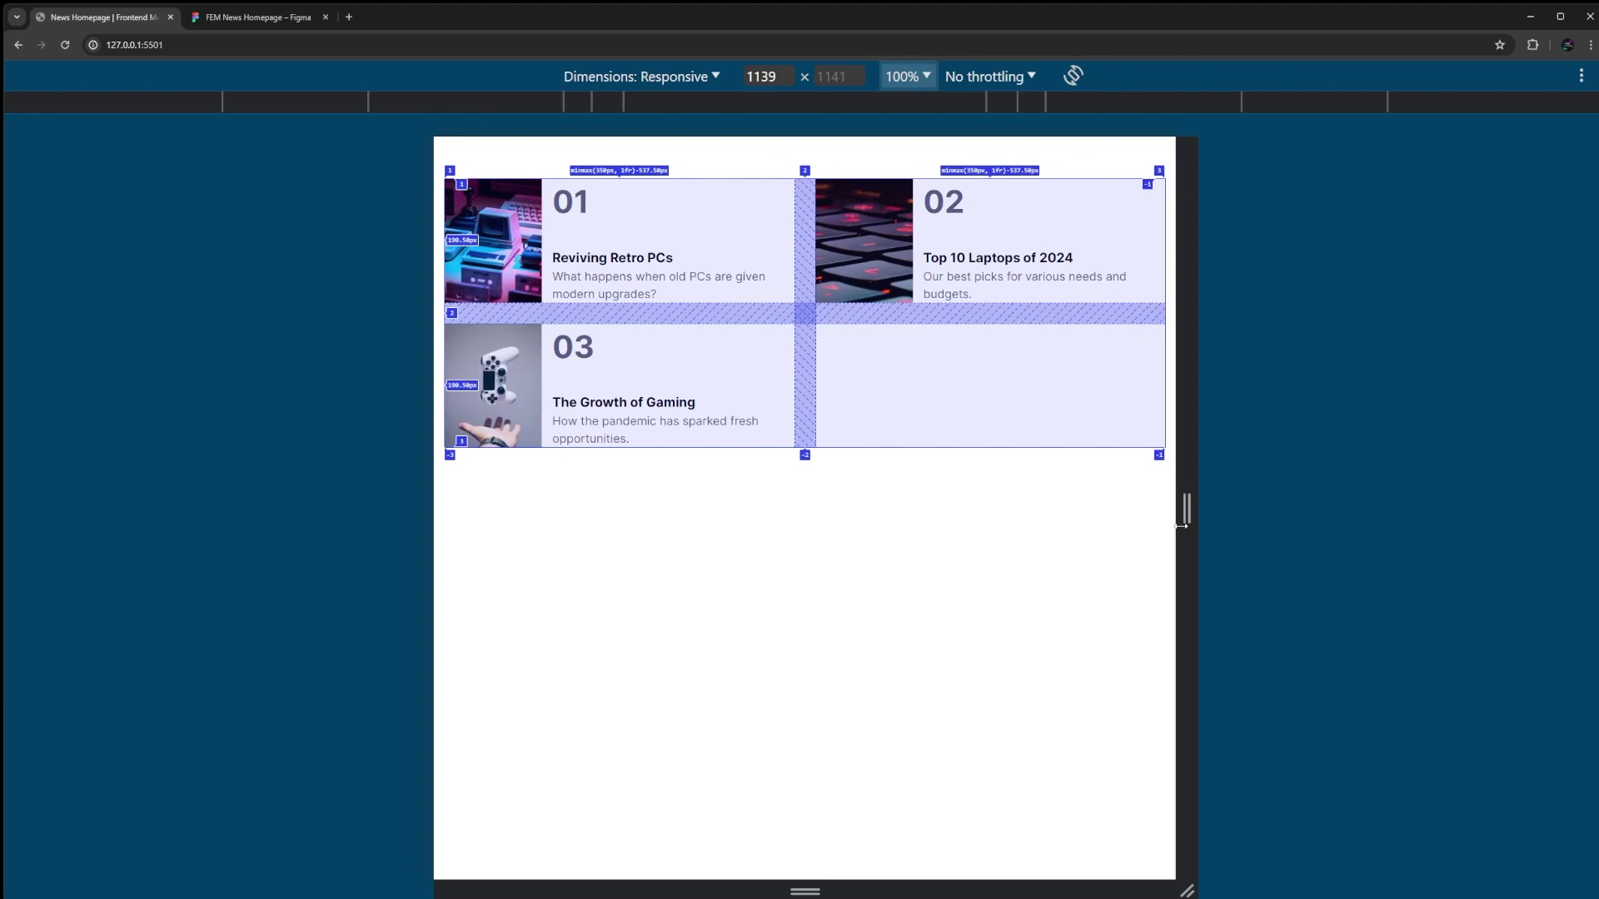
{"action": "left_click_drag", "start_coordinate": [1184, 512], "coordinate": [1063, 556]}
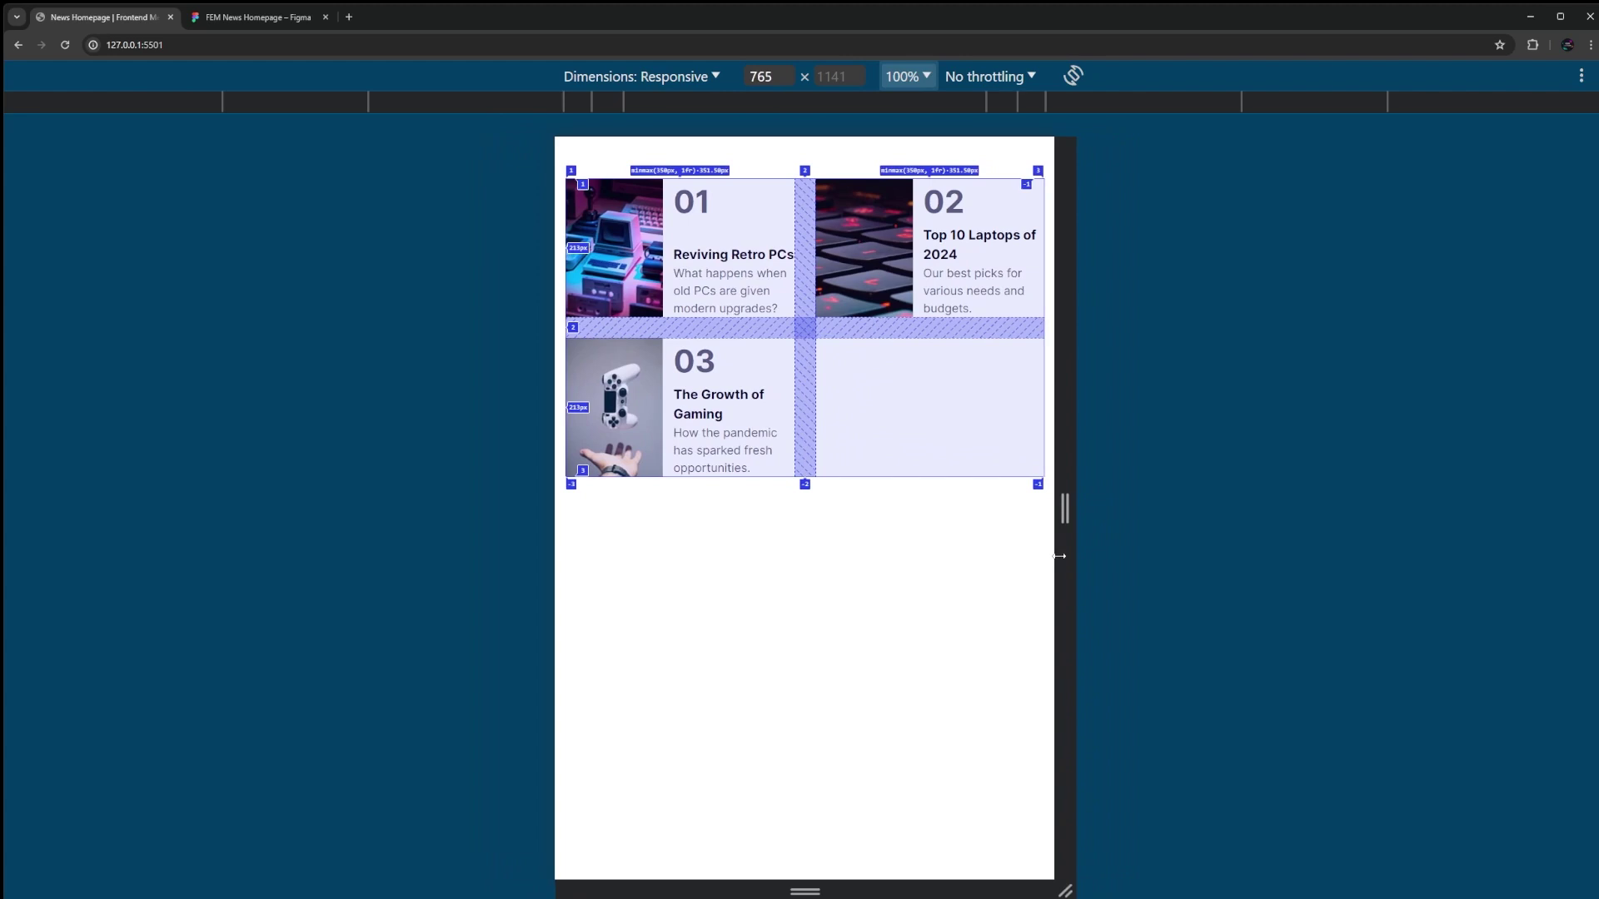
{"action": "left_click_drag", "start_coordinate": [1063, 555], "coordinate": [1012, 561]}
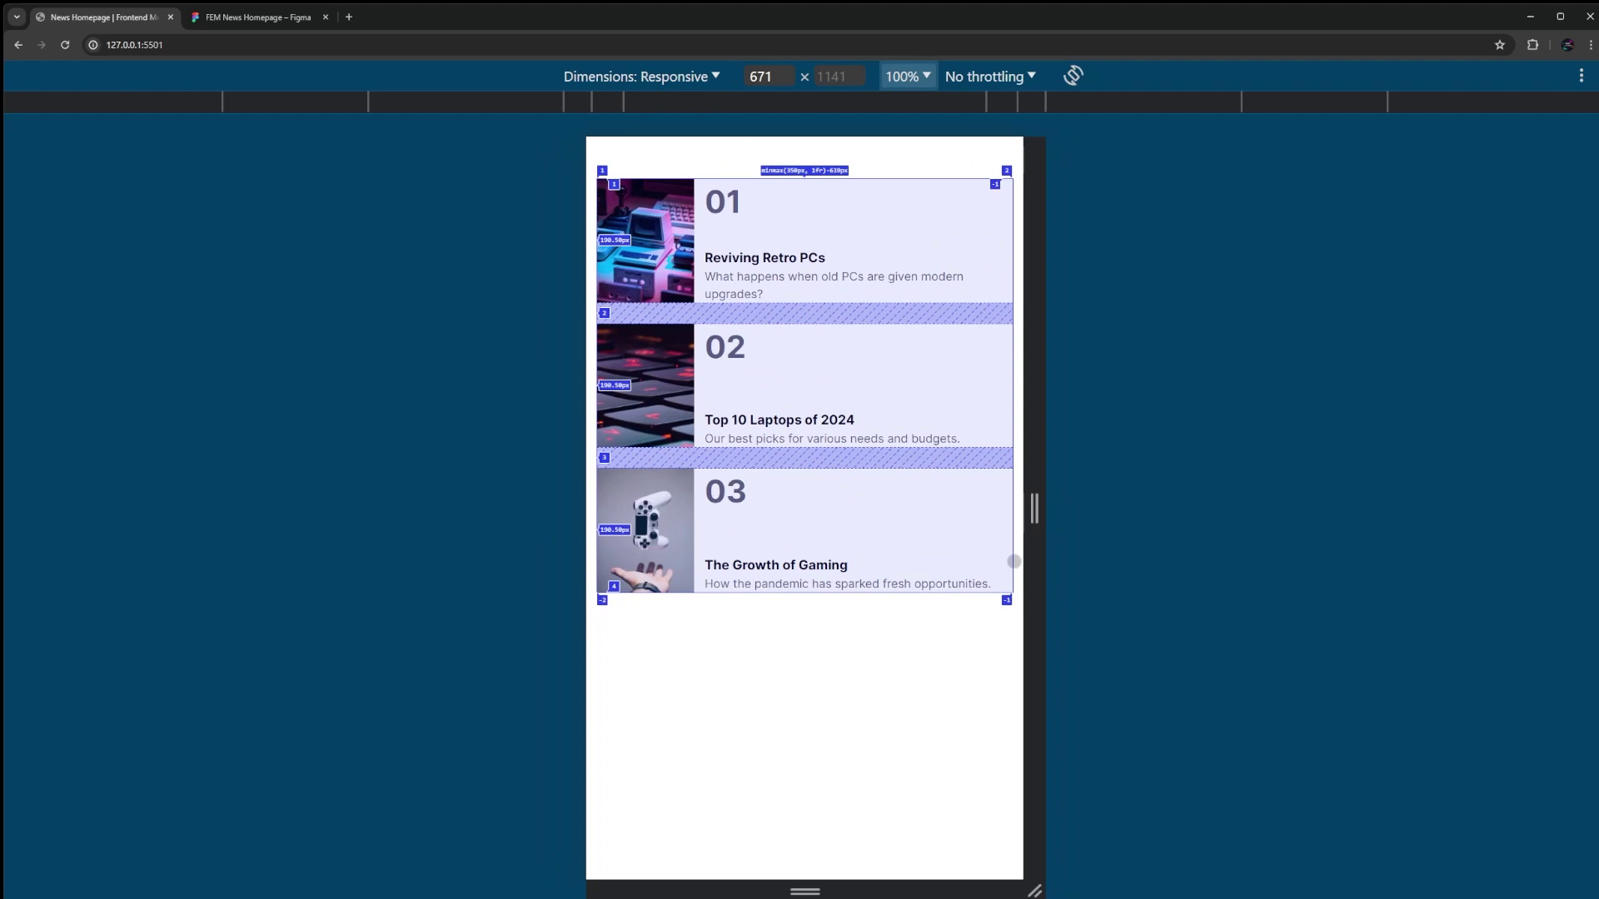
{"action": "mouse_move", "coordinate": [1032, 512]}
{"action": "left_mouse_down"}
{"action": "mouse_move", "coordinate": [1156, 542]}
{"action": "mouse_move", "coordinate": [1326, 545]}
{"action": "left_mouse_up"}
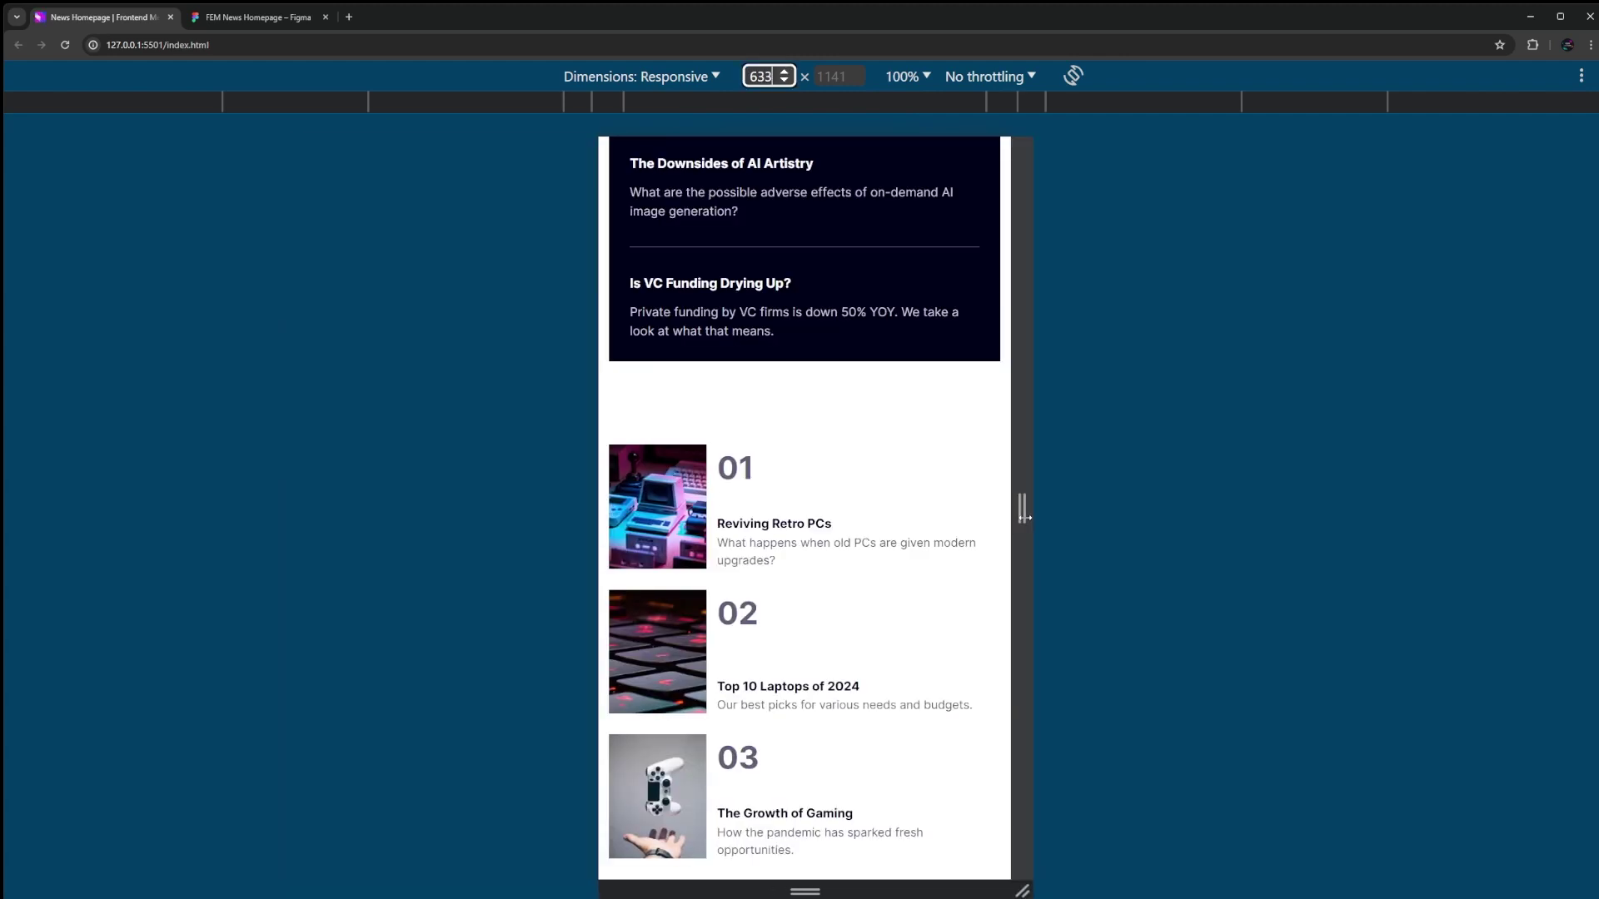
{"action": "left_click_drag", "start_coordinate": [1024, 513], "coordinate": [1332, 582]}
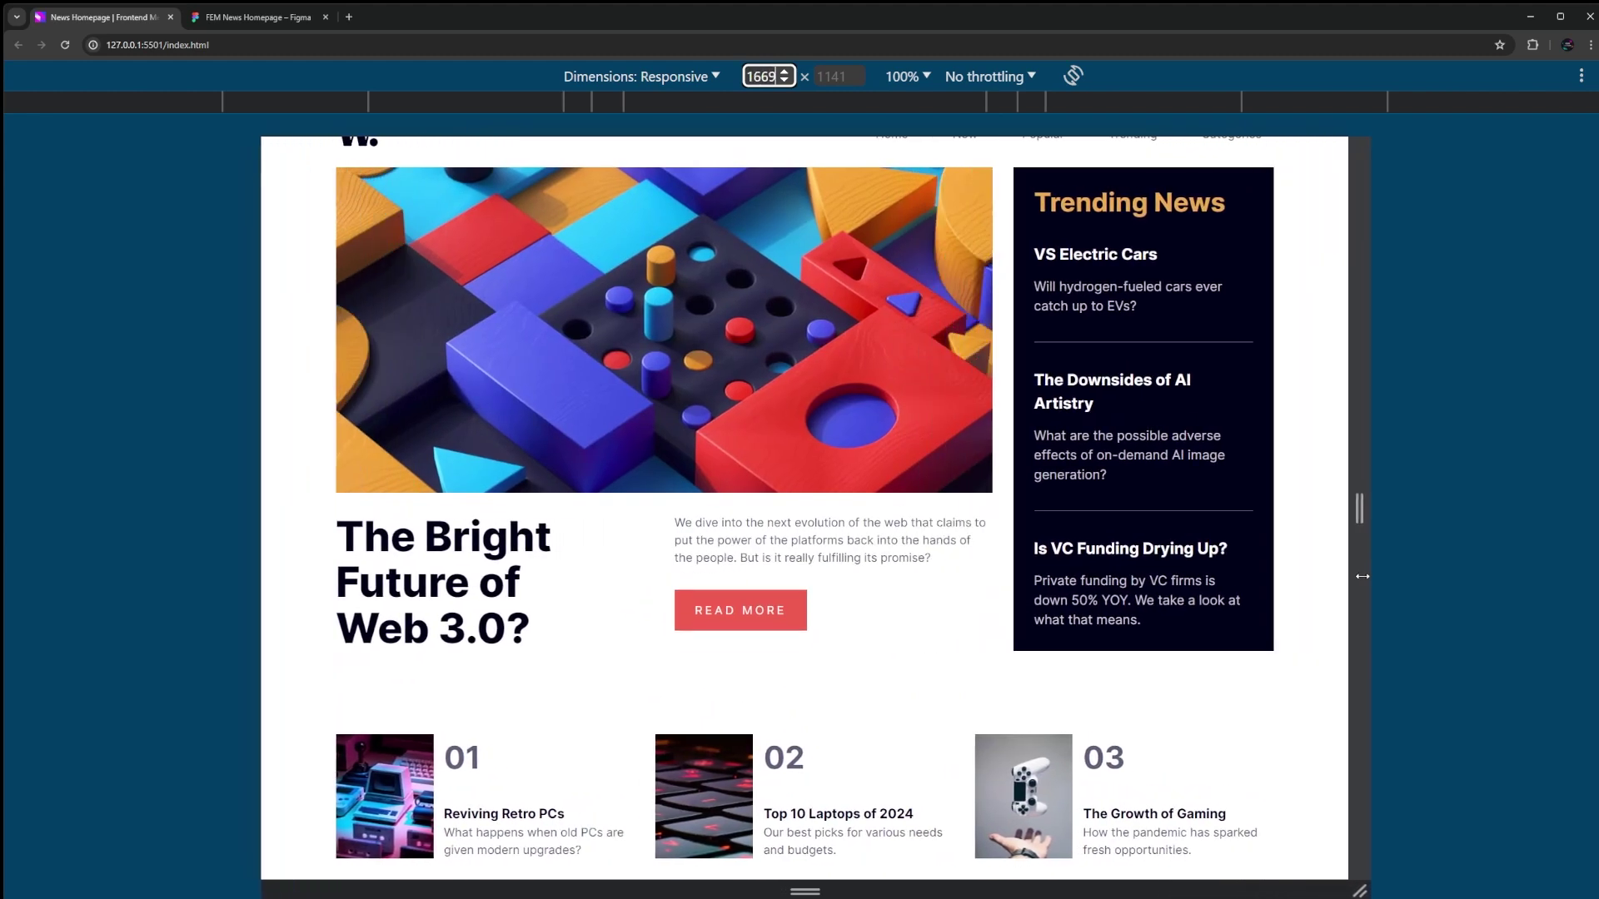
{"action": "scroll", "coordinate": [1311, 578], "scroll_direction": "up", "scroll_amount": 1}
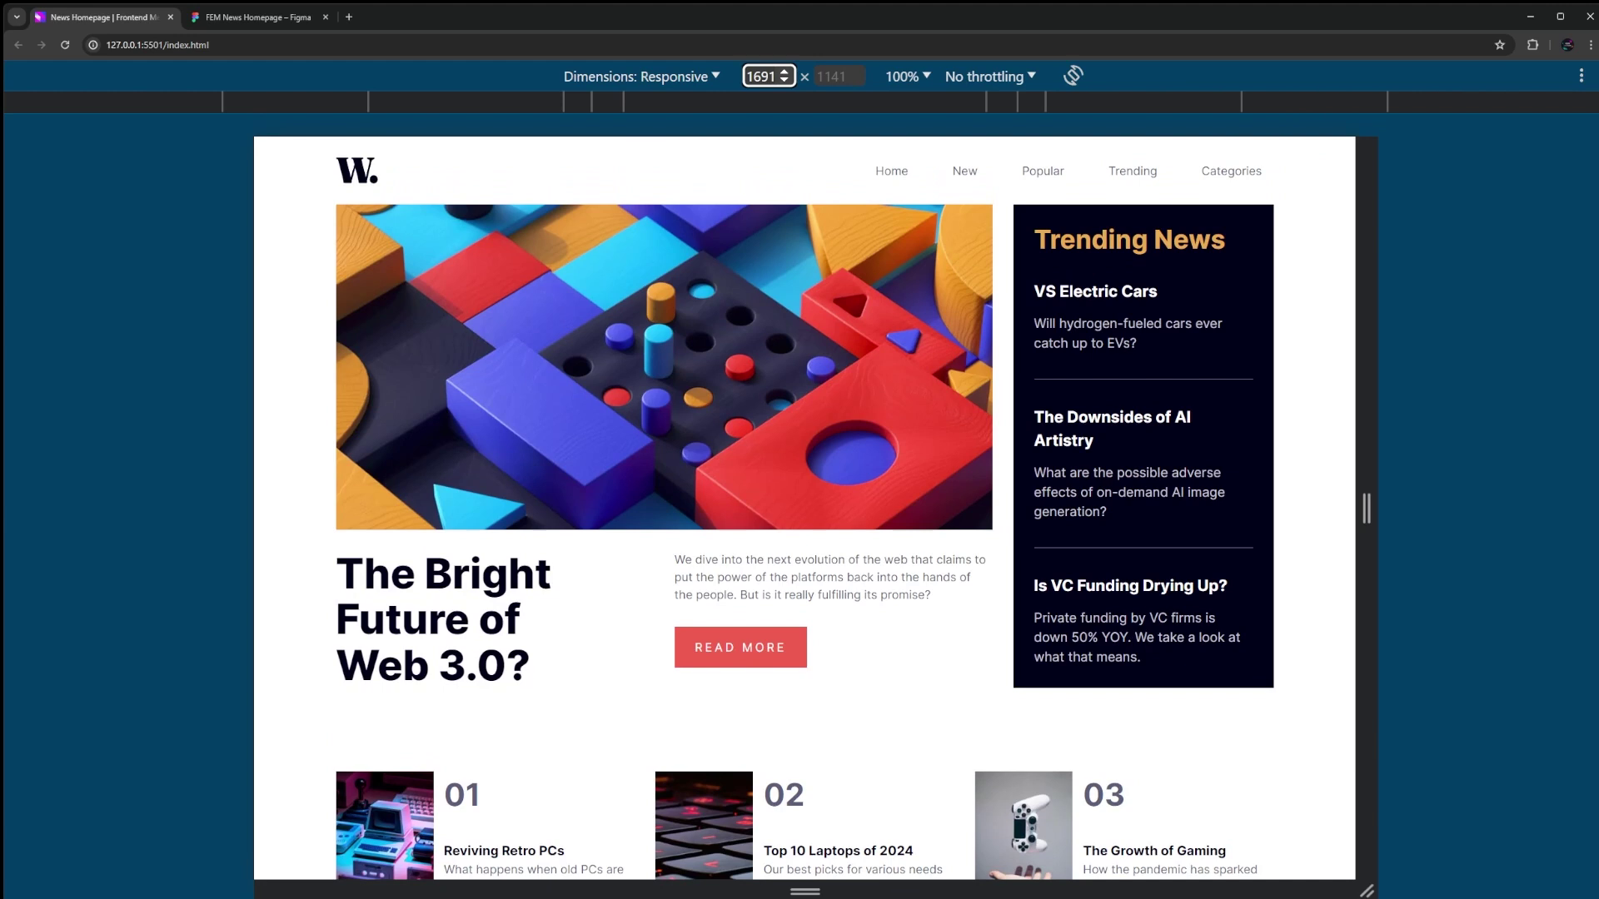
{"action": "scroll", "coordinate": [1312, 500], "scroll_direction": "down", "scroll_amount": 1}
{"action": "left_click_drag", "start_coordinate": [1365, 507], "coordinate": [1172, 532]}
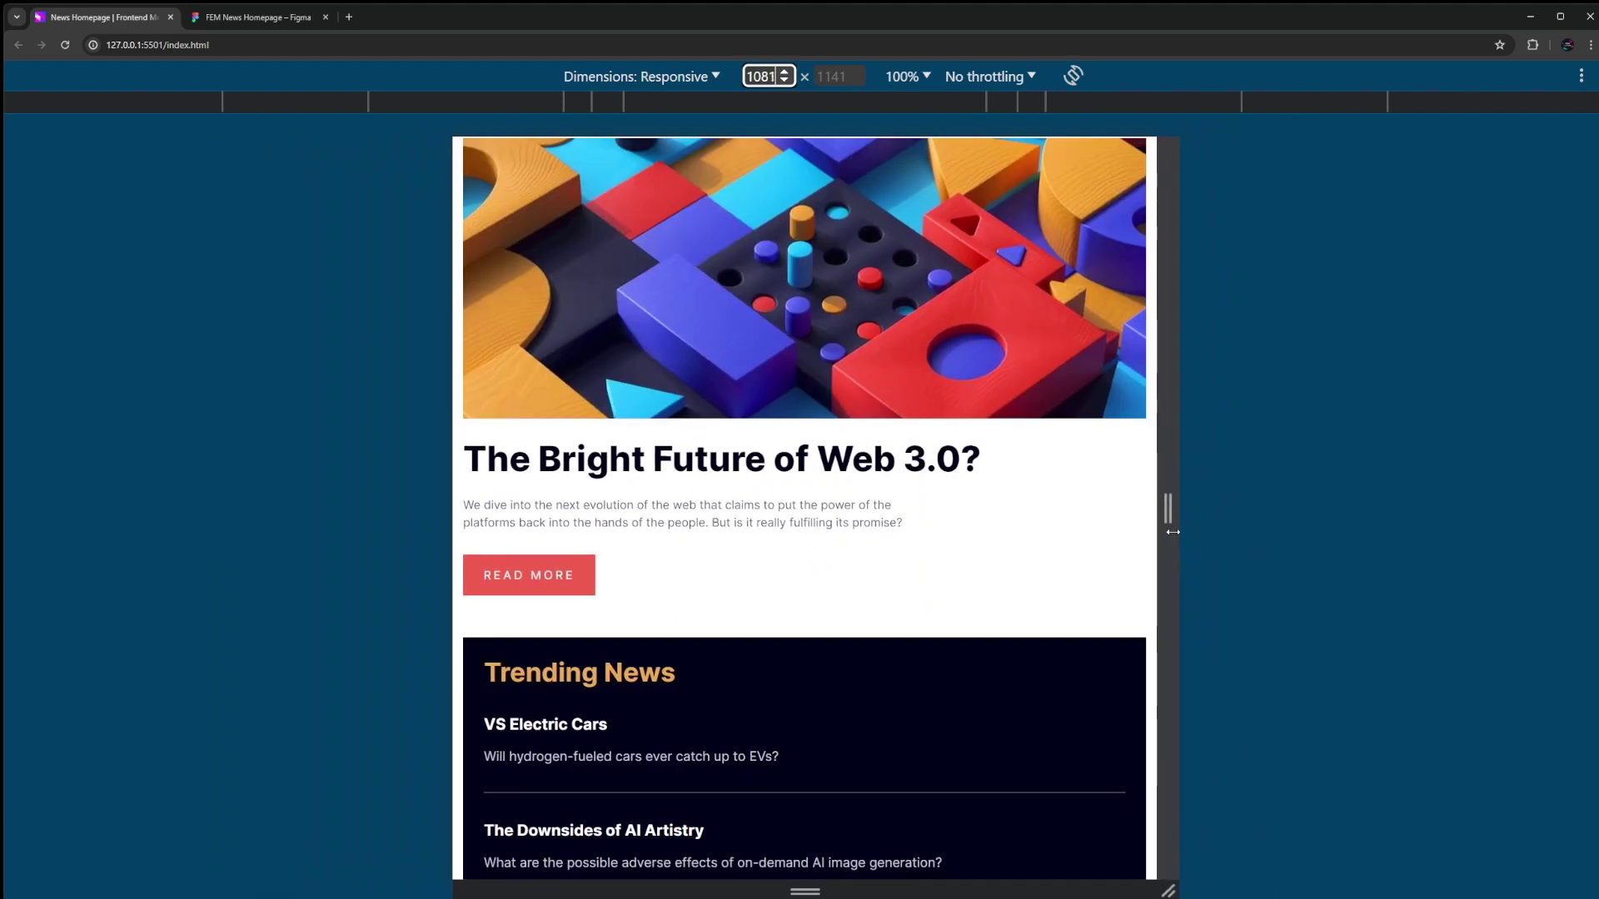
Narrow the homepage preview to about 811px, then widen it back to about 1081px.
{"action": "left_click_drag", "start_coordinate": [1169, 512], "coordinate": [1076, 516]}
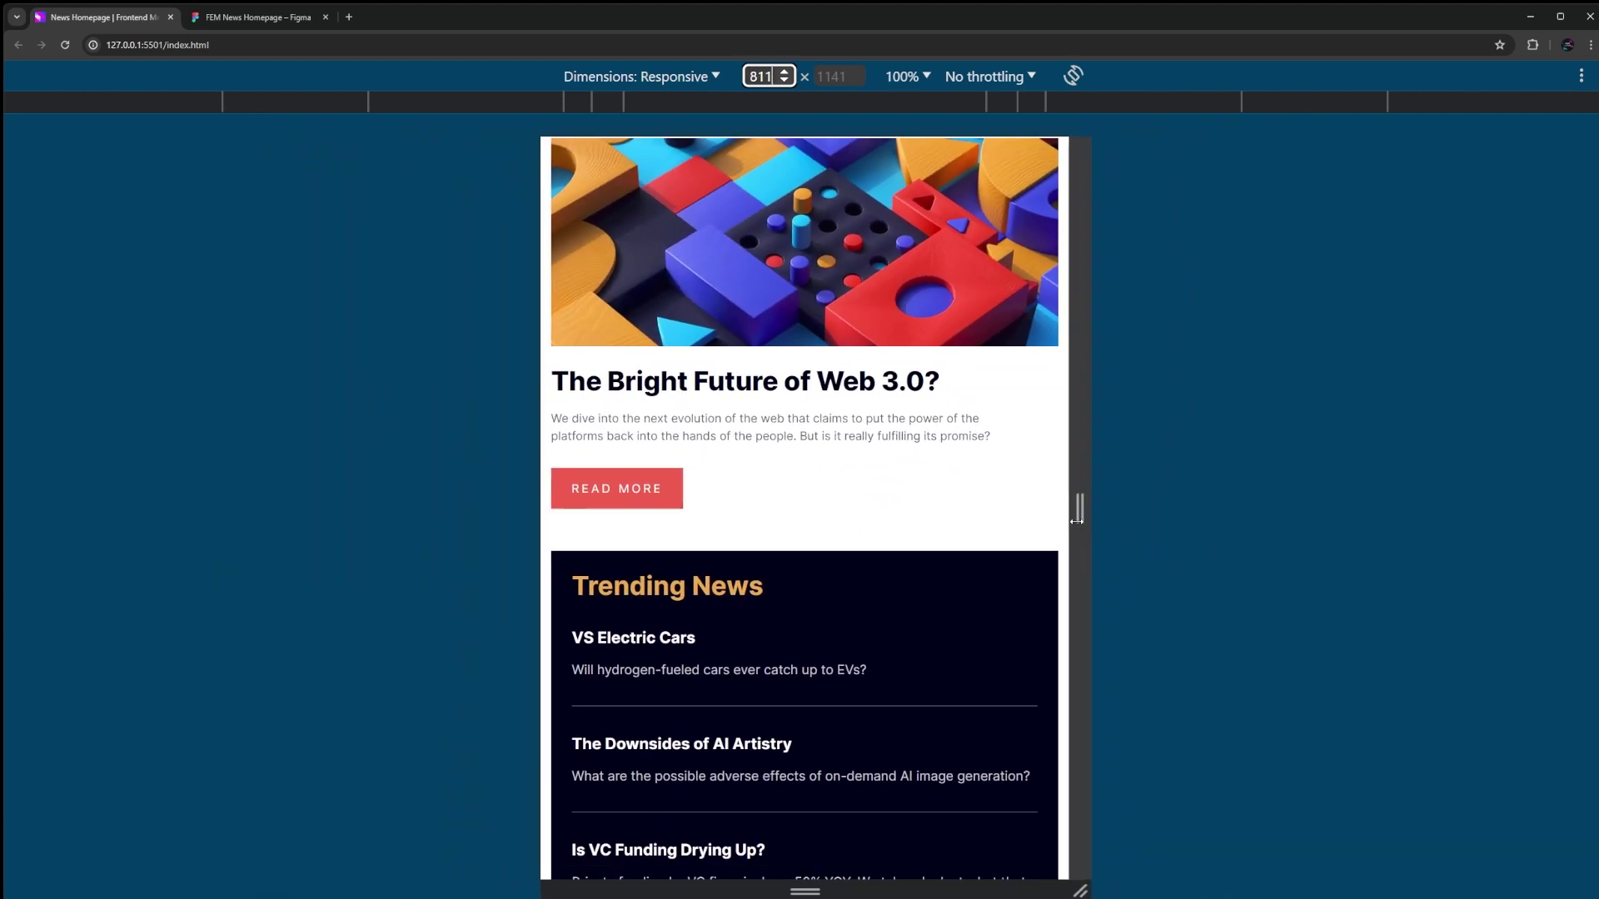
{"action": "scroll", "coordinate": [999, 501], "scroll_direction": "up", "scroll_amount": 1}
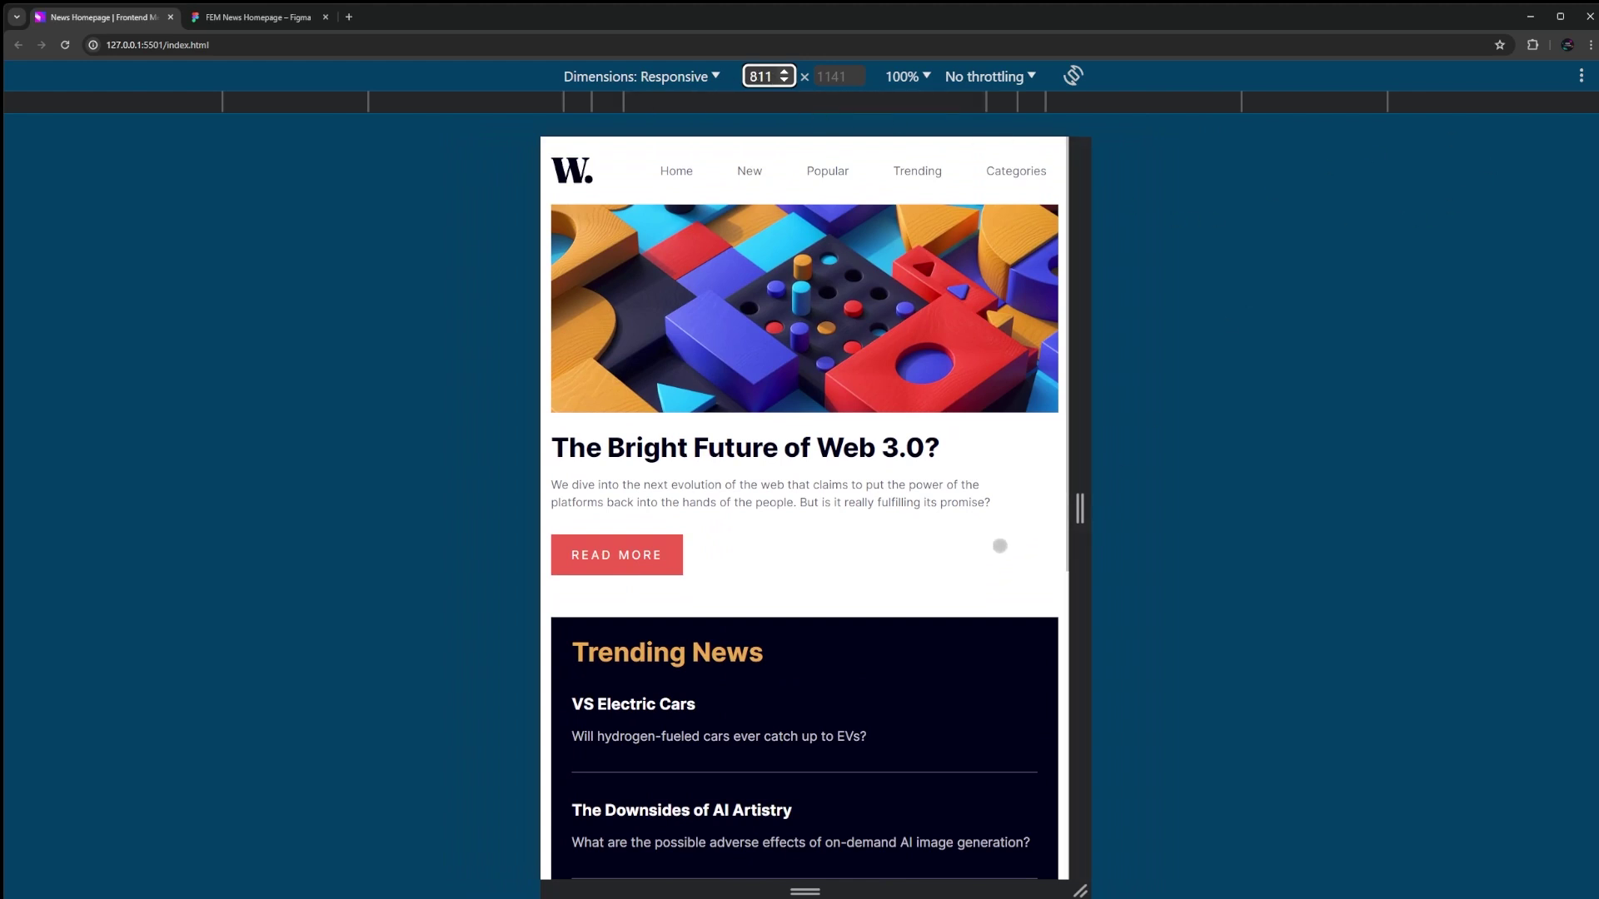
{"action": "scroll", "coordinate": [1000, 543], "scroll_direction": "down", "scroll_amount": 1}
{"action": "mouse_move", "coordinate": [1079, 512]}
{"action": "left_mouse_down"}
{"action": "mouse_move", "coordinate": [1171, 534]}
{"action": "mouse_move", "coordinate": [1420, 537]}
{"action": "left_mouse_up"}
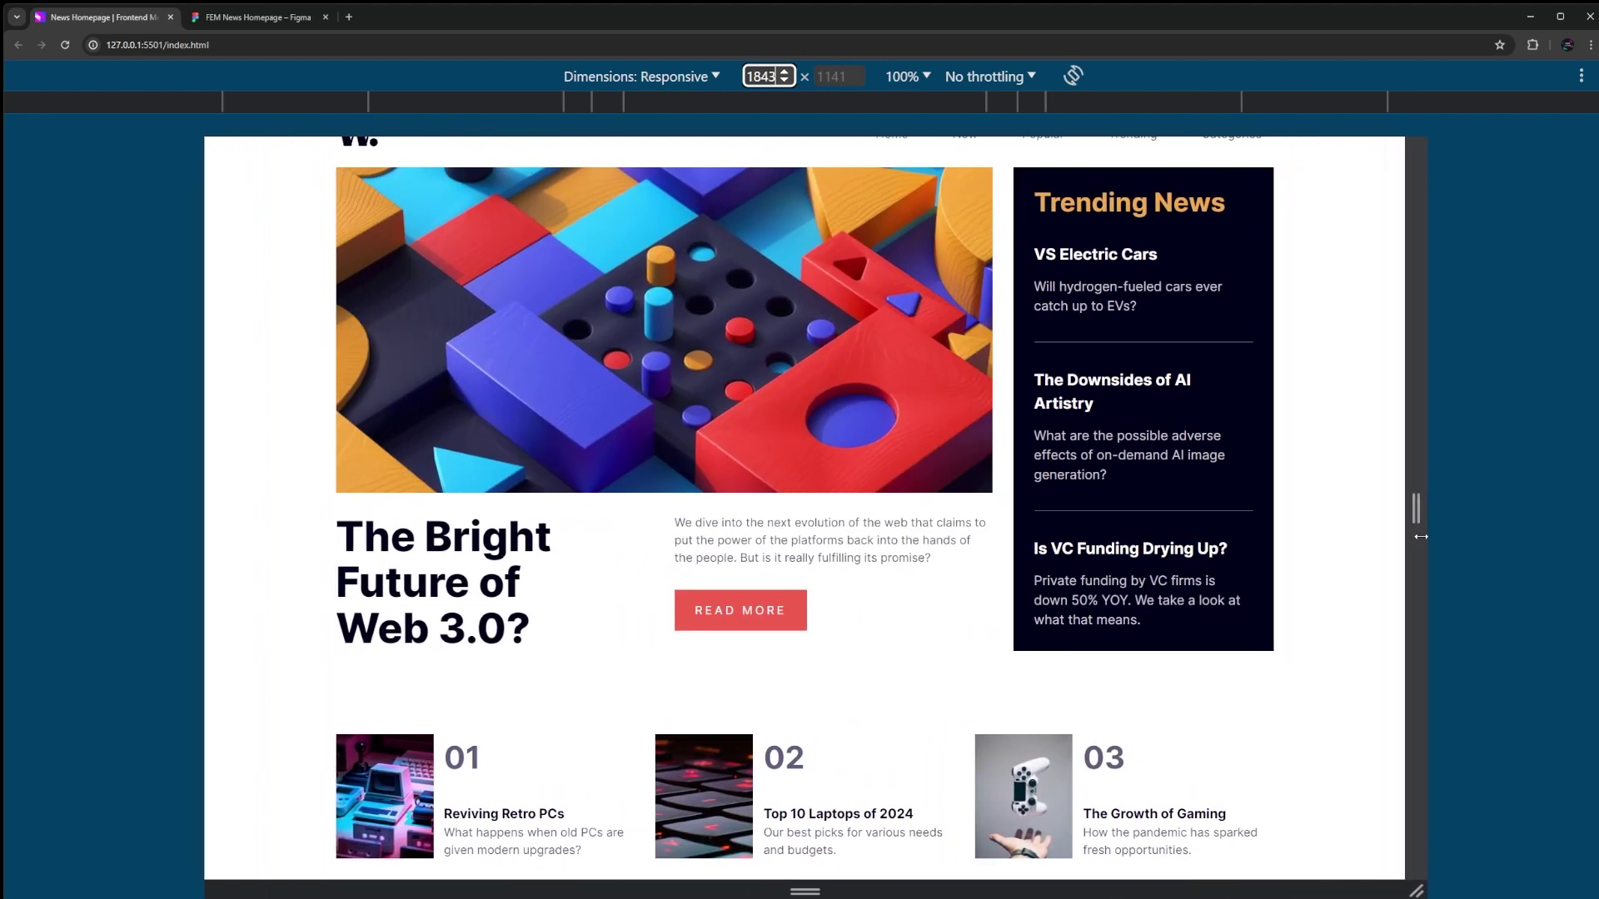